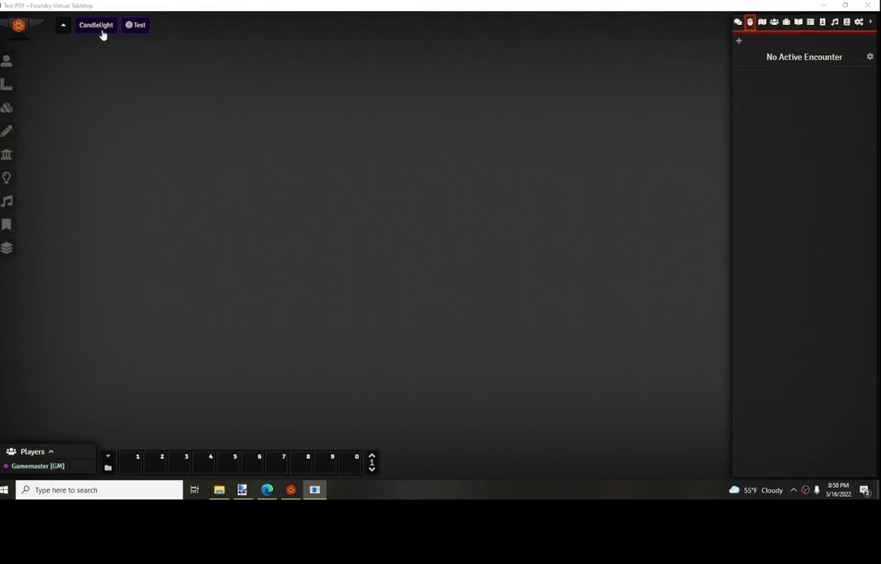
- Open the Candlelight scene and place the Test Asgril actor's token just outside the house's front steps
{"action": "left_click", "coordinate": [102, 32]}
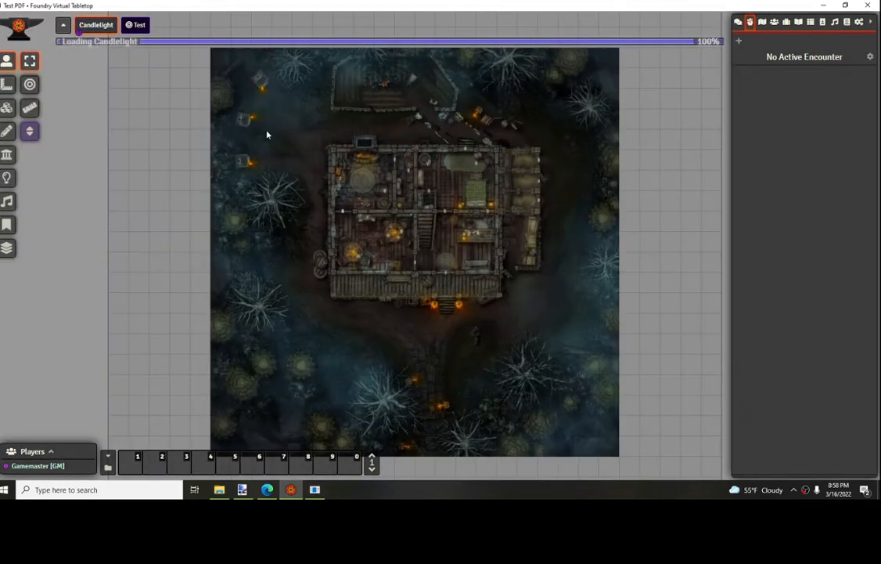
{"action": "left_click", "coordinate": [774, 22]}
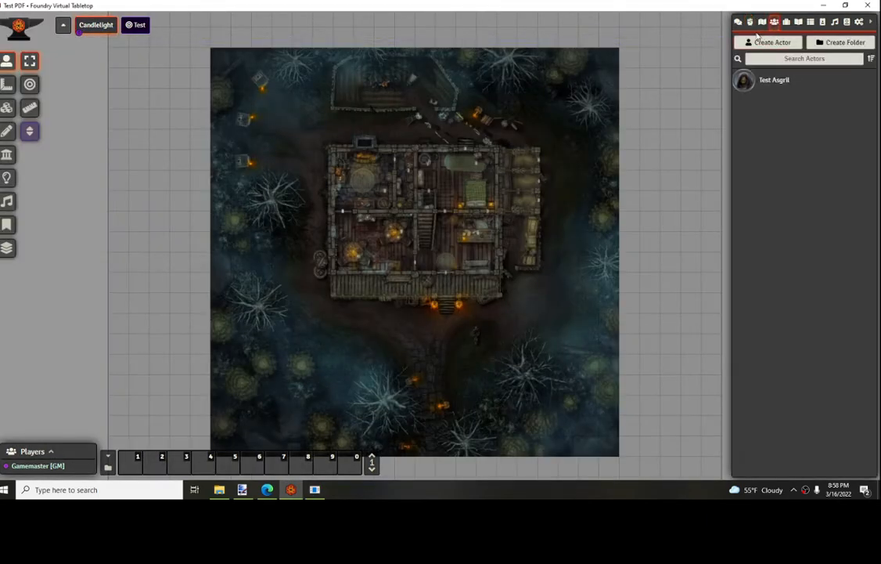
{"action": "left_click_drag", "start_coordinate": [765, 79], "coordinate": [445, 328]}
{"action": "scroll", "coordinate": [541, 332], "scroll_direction": "up", "scroll_amount": 5}
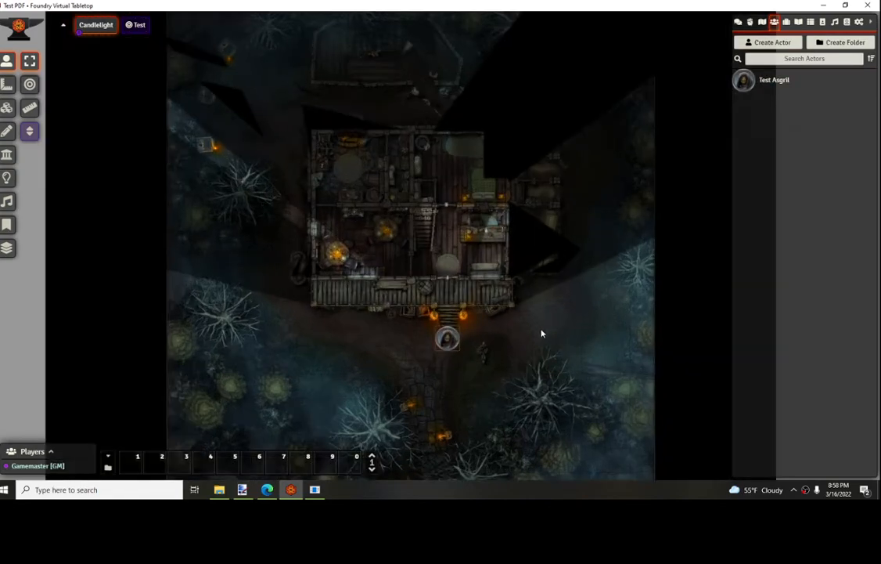
{"action": "scroll", "coordinate": [553, 297], "scroll_direction": "up", "scroll_amount": 3}
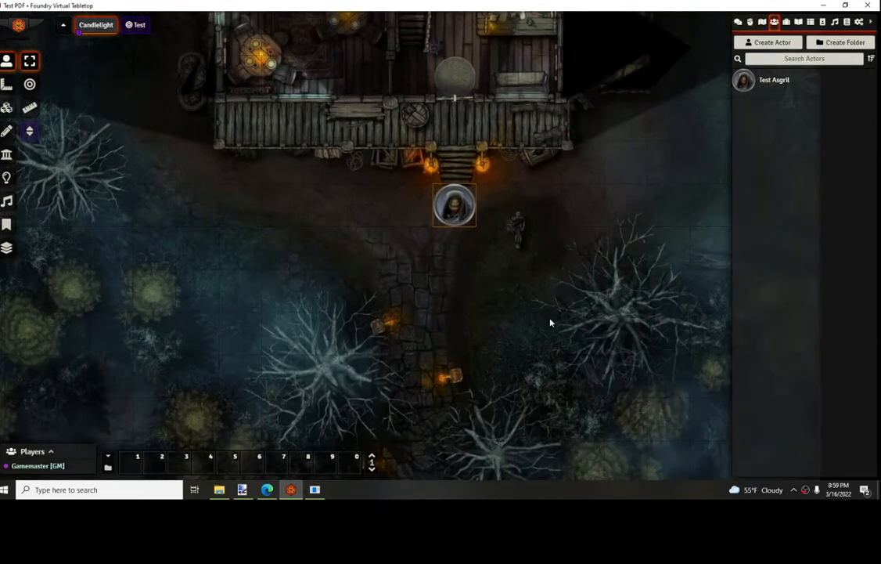
- Move the token through the front entrance and up the interior stairs to the upper floor
{"action": "key", "text": "Up"}
{"action": "key", "text": "Up"}
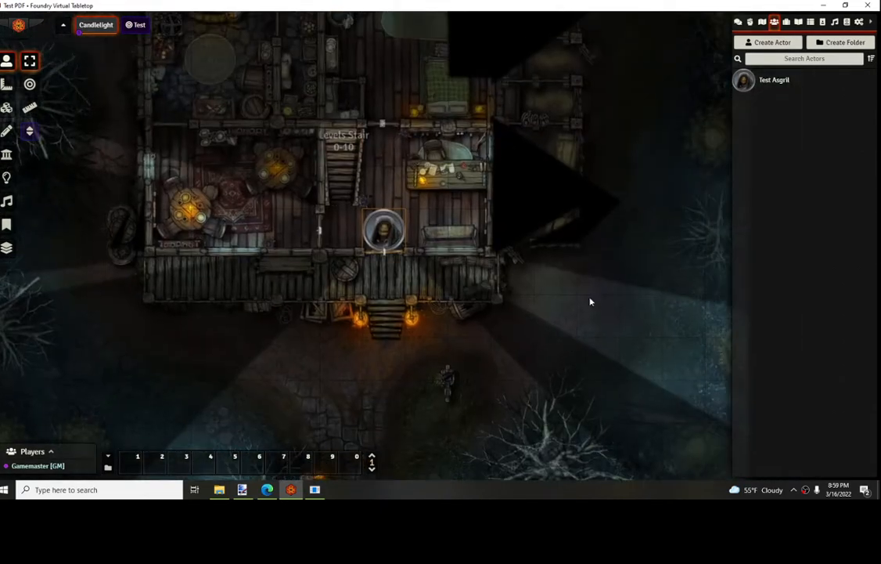
{"action": "key", "text": "Left"}
{"action": "key", "text": "Up"}
{"action": "key", "text": "Up"}
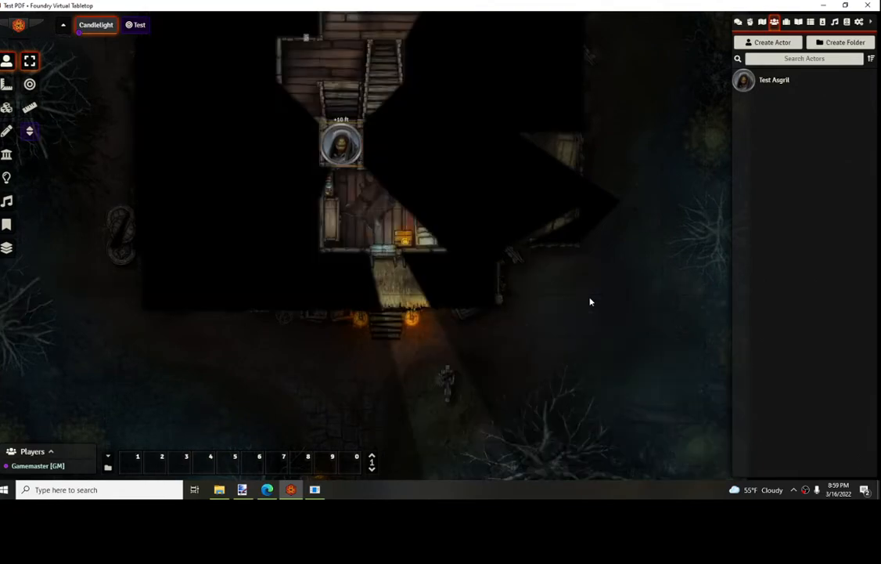
- Walk the token off the stair landing and along the upper floor's western hallway
{"action": "key", "text": "Up"}
{"action": "key", "text": "Up"}
{"action": "key", "text": "Left"}
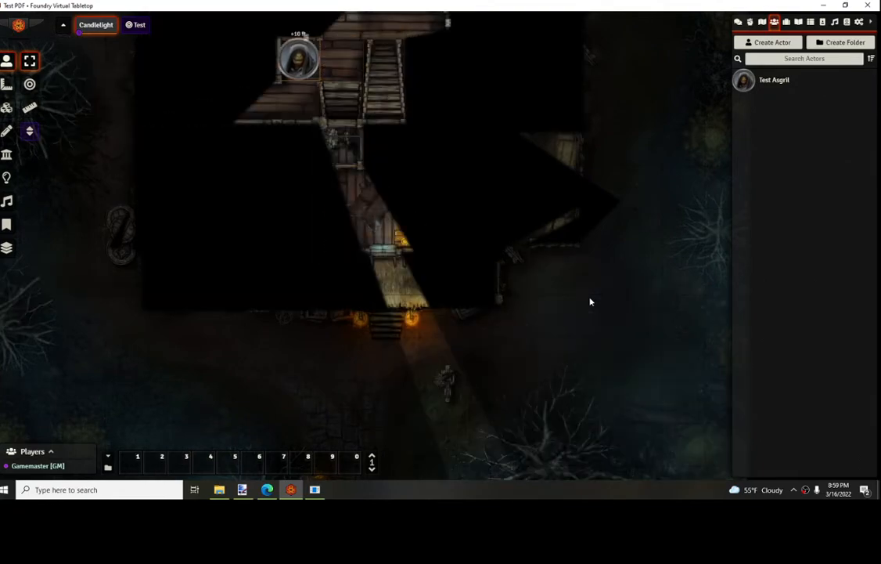
{"action": "key", "text": "Down"}
{"action": "key", "text": "Left"}
{"action": "key", "text": "Left"}
{"action": "key", "text": "Right"}
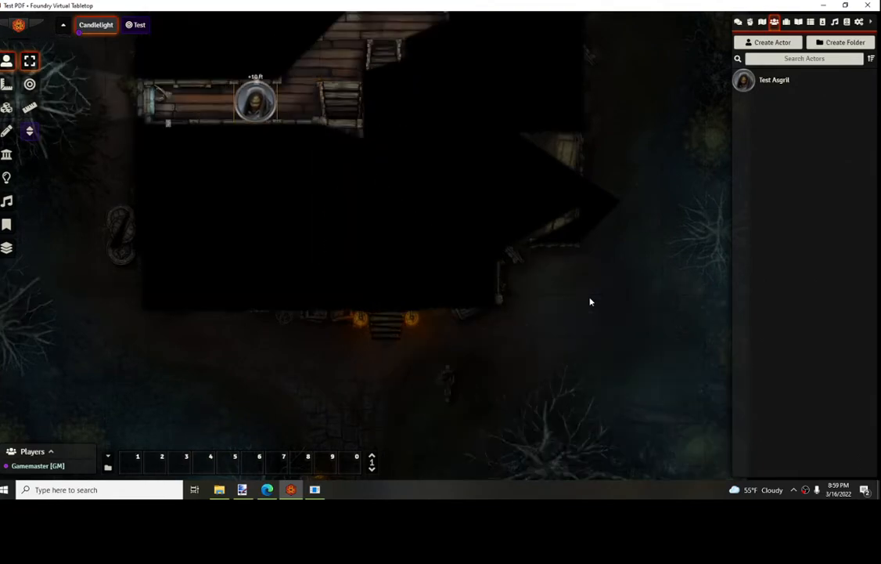
- Walk the token to the upper floor's north window and around the eastern side to the northeast corner
{"action": "key", "text": "Right"}
{"action": "key", "text": "Up"}
{"action": "key", "text": "Right"}
{"action": "key", "text": "Up"}
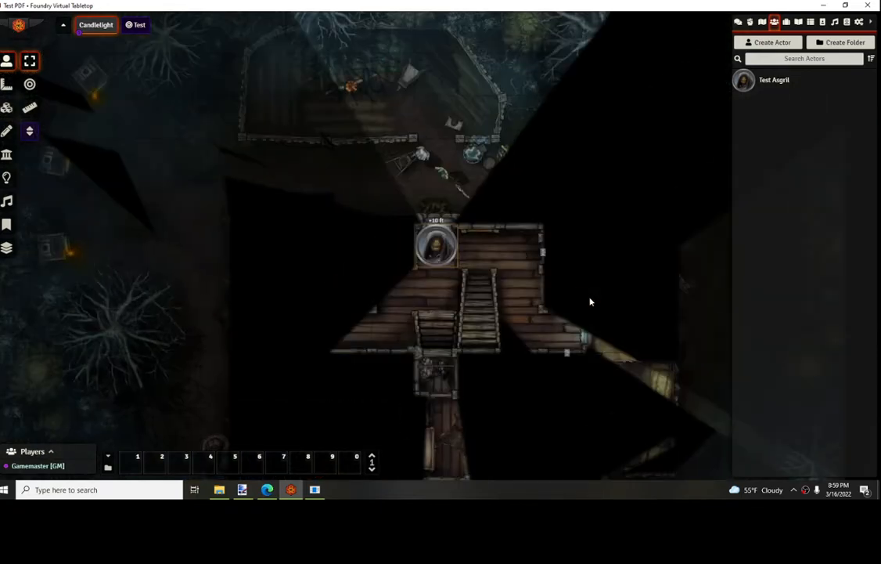
{"action": "key", "text": "Right"}
{"action": "key", "text": "Right"}
{"action": "key", "text": "Down"}
{"action": "key", "text": "Down"}
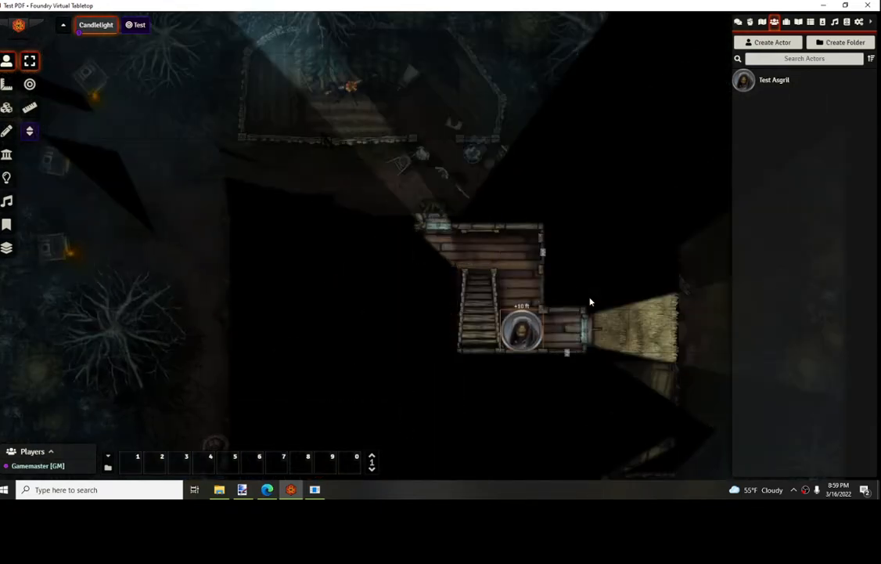
{"action": "key", "text": "Right"}
{"action": "key", "text": "Left"}
{"action": "key", "text": "Up"}
{"action": "key", "text": "Up"}
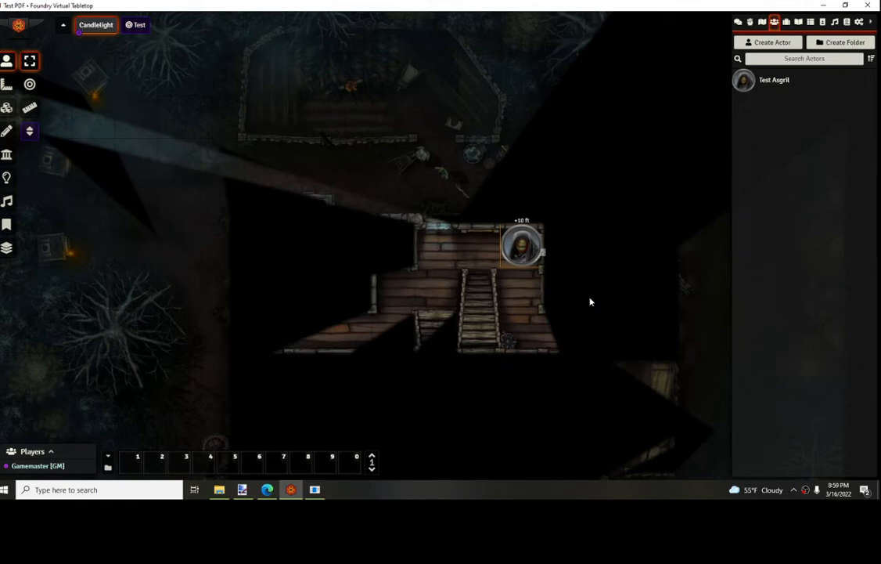
- Bring the token back down the stairs to the ground-floor room beside the staircase
{"action": "key", "text": "Left"}
{"action": "key", "text": "Left"}
{"action": "key", "text": "Down"}
{"action": "key", "text": "Down"}
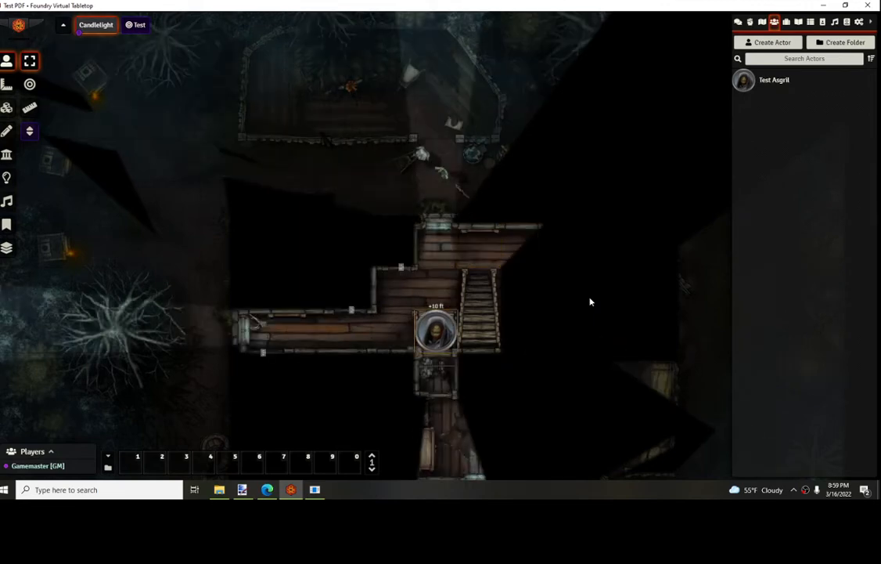
{"action": "key", "text": "Down"}
{"action": "key", "text": "Down"}
{"action": "key", "text": "Down"}
{"action": "key", "text": "Right"}
{"action": "key", "text": "Up"}
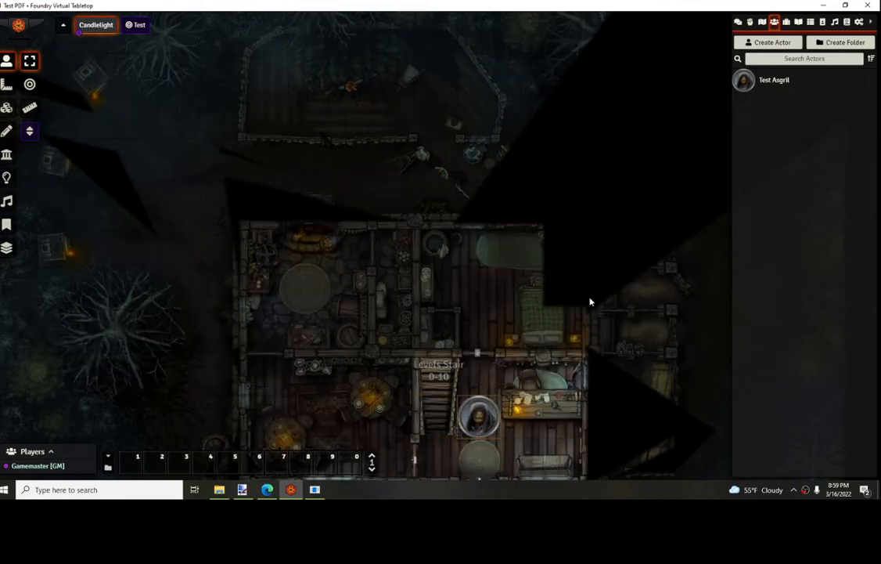
- Deselect the token to view the whole ground-floor map without vision limits
{"action": "left_click", "coordinate": [645, 366]}
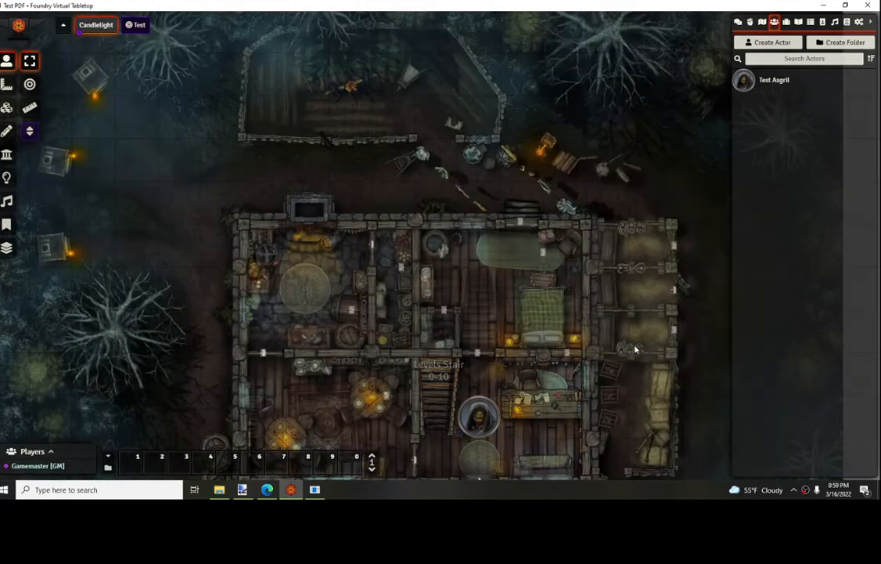
{"action": "left_click_drag", "start_coordinate": [628, 349], "coordinate": [605, 228]}
{"action": "scroll", "coordinate": [586, 301], "scroll_direction": "down", "scroll_amount": 2}
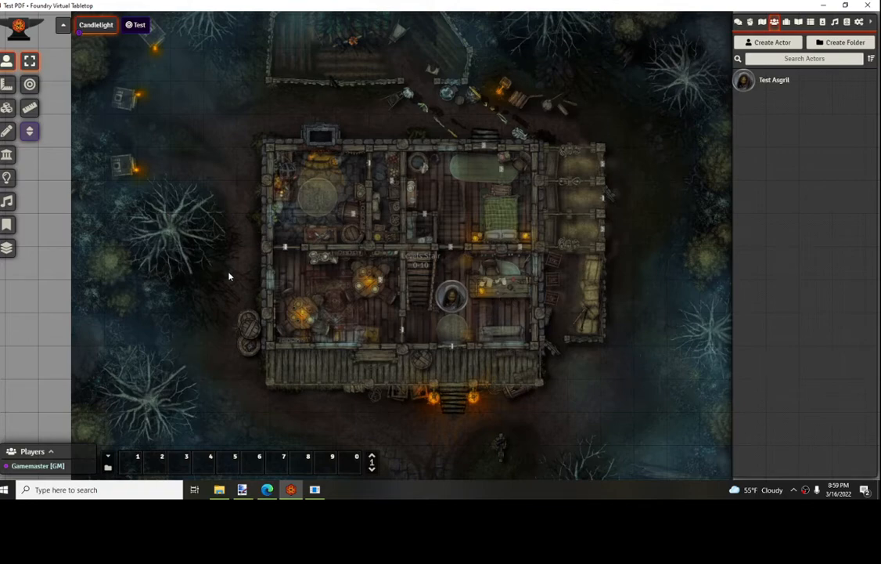
{"action": "scroll", "coordinate": [228, 275], "scroll_direction": "down", "scroll_amount": 3}
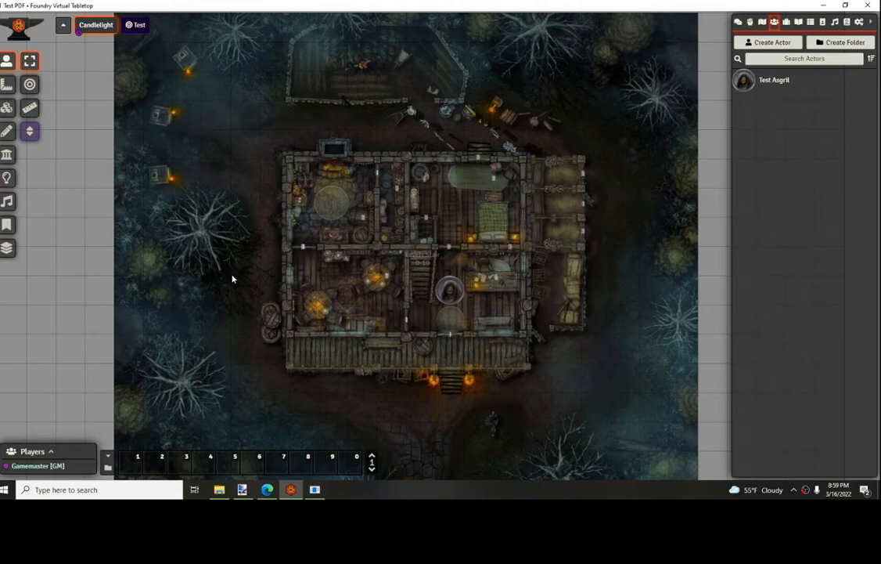
{"action": "scroll", "coordinate": [231, 278], "scroll_direction": "down", "scroll_amount": 1}
{"action": "mouse_move", "coordinate": [241, 286]}
{"action": "left_mouse_down"}
{"action": "mouse_move", "coordinate": [246, 257]}
{"action": "mouse_move", "coordinate": [241, 266]}
{"action": "left_mouse_up"}
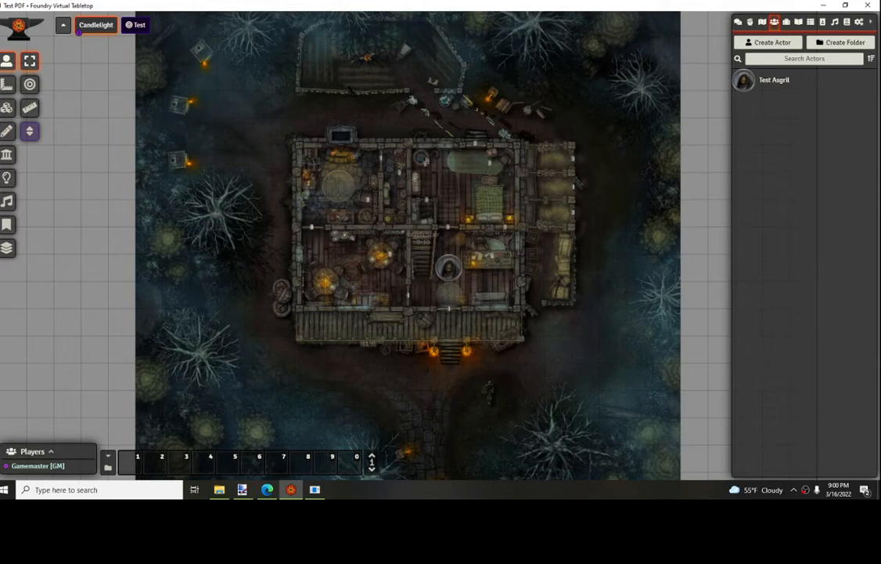
- Switch to Microsoft Edge showing the Online Converter's Image to WEBP page
{"action": "mouse_move", "coordinate": [266, 493]}
{"action": "left_click", "coordinate": [267, 491]}
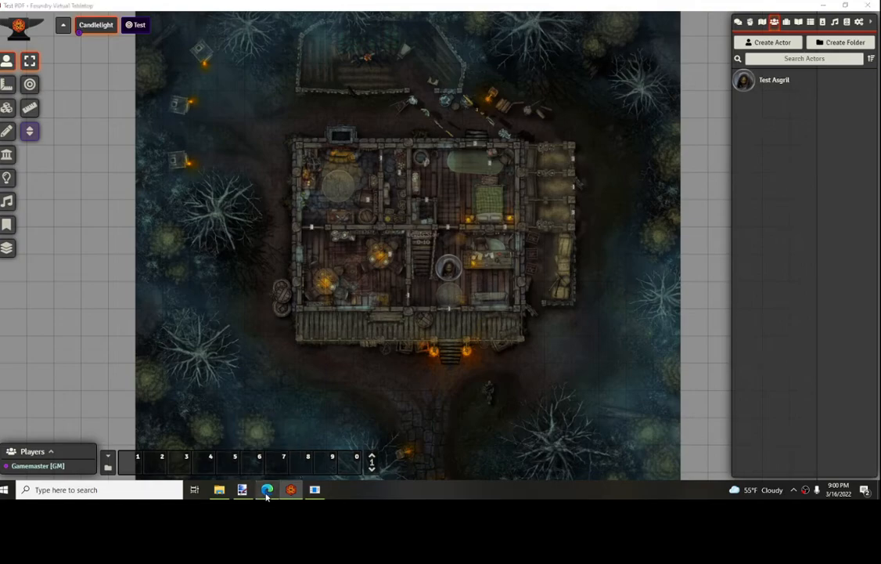
{"action": "left_click_drag", "start_coordinate": [0, 3], "coordinate": [438, 23]}
{"action": "left_click", "coordinate": [709, 22]}
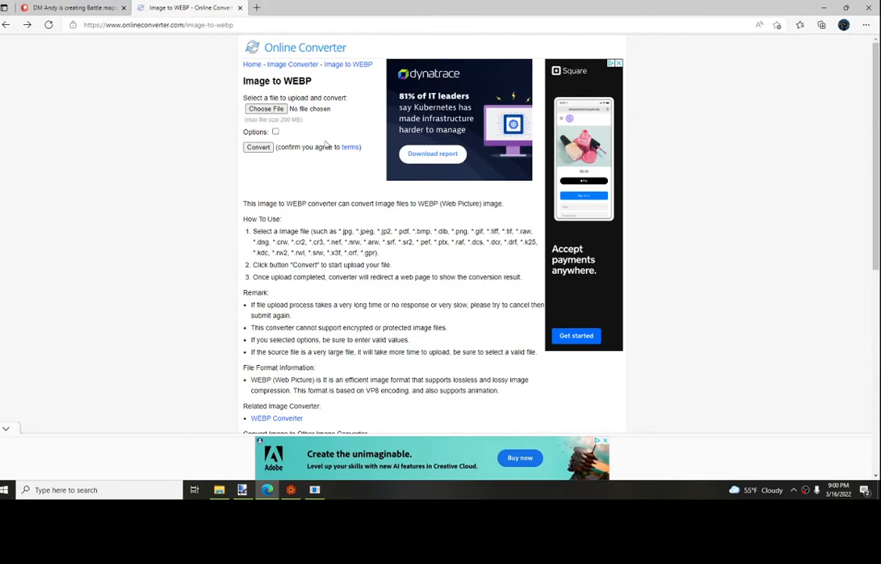
- Choose "Vallaki - Burgomaster's Mansion - 1st Floor - Day - Gridless - 30x20.jpg" from the Gridless folder for conversion
{"action": "left_click", "coordinate": [263, 109]}
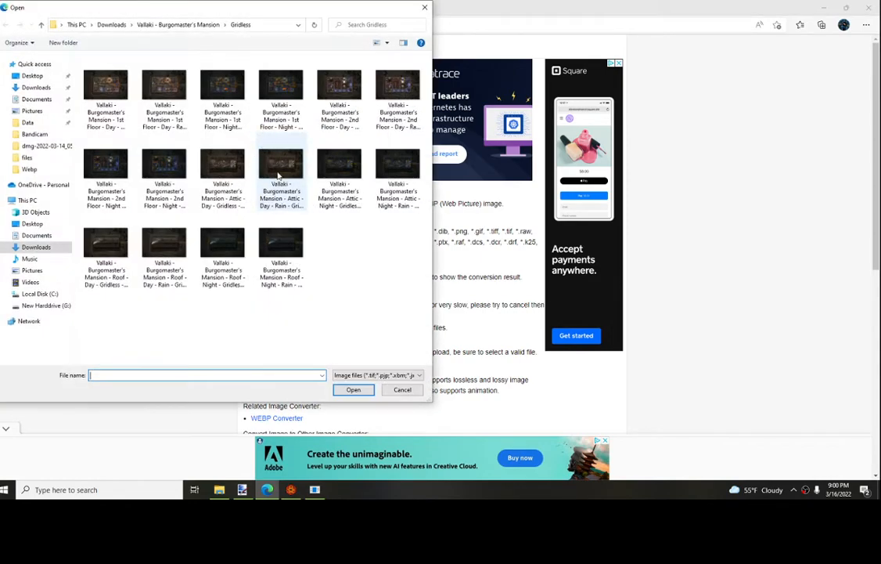
{"action": "left_click", "coordinate": [191, 26]}
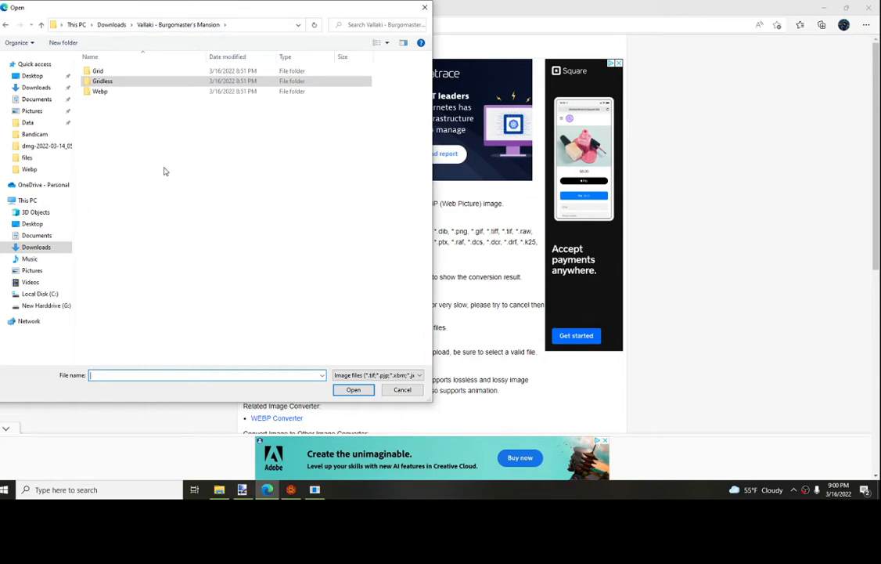
{"action": "left_click", "coordinate": [143, 156]}
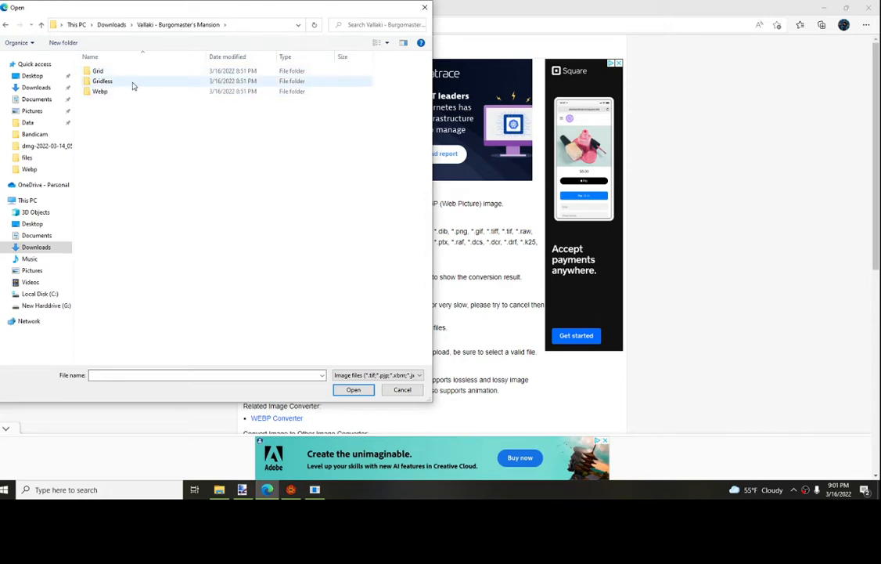
{"action": "double_click", "coordinate": [133, 86]}
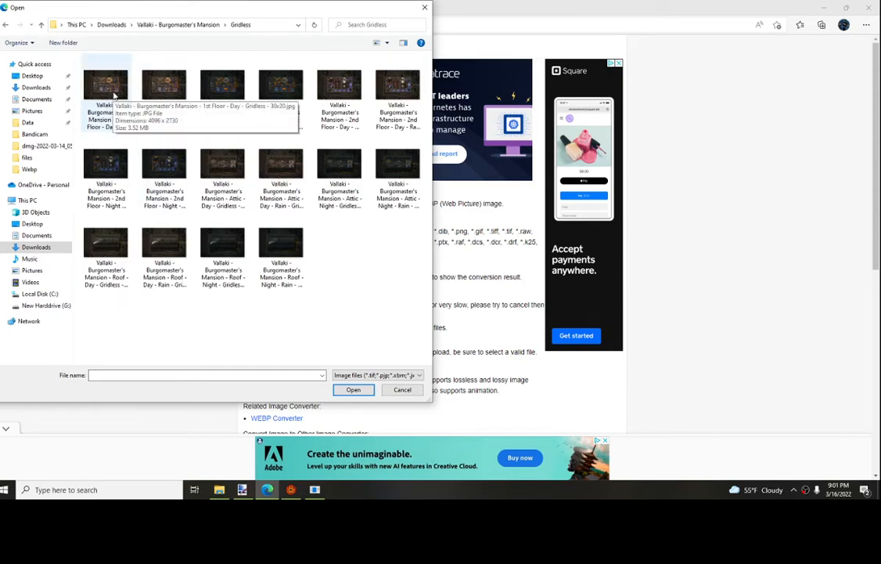
{"action": "left_click", "coordinate": [115, 94]}
{"action": "left_click", "coordinate": [353, 389]}
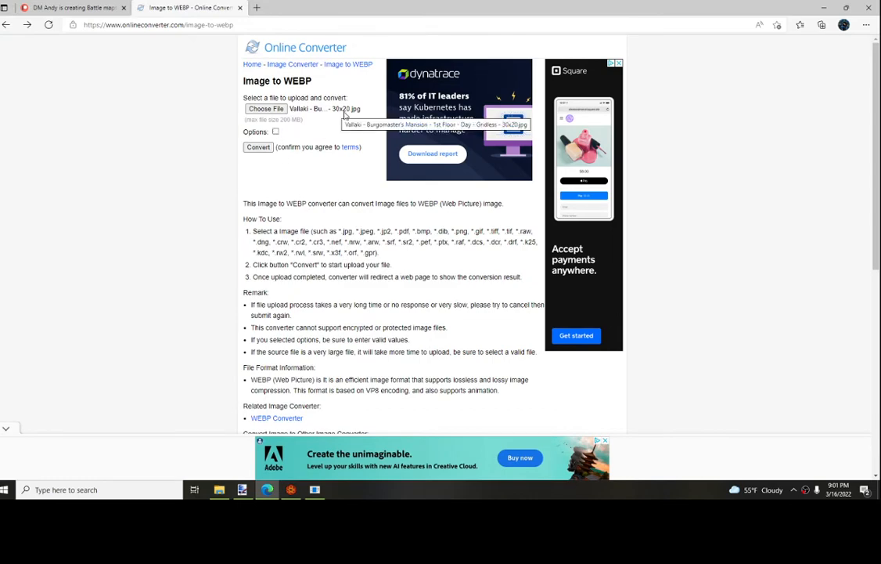
- Convert the first-floor map to WEBP resized to 3000 x 2000 and download the converted file
{"action": "left_click", "coordinate": [276, 131]}
{"action": "left_click", "coordinate": [270, 147]}
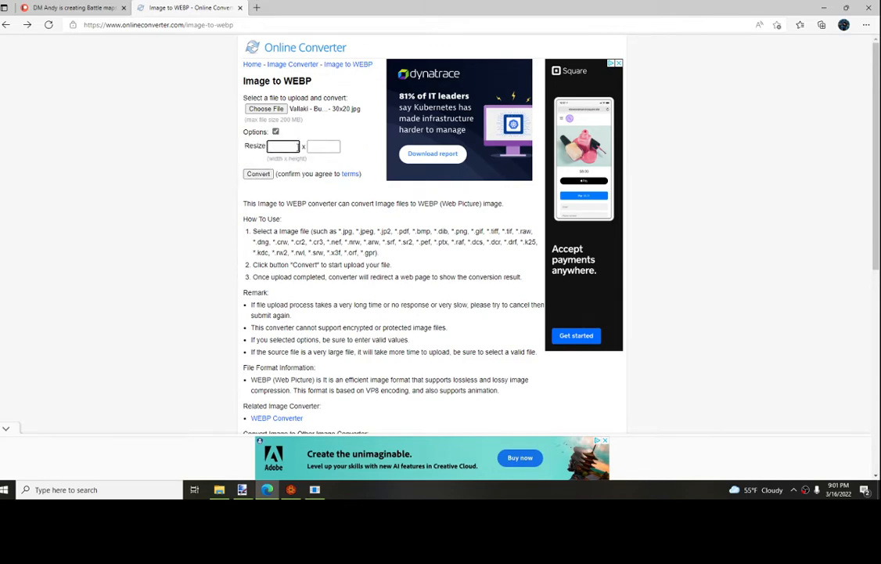
{"action": "type", "text": "3000"}
{"action": "left_click", "coordinate": [336, 147]}
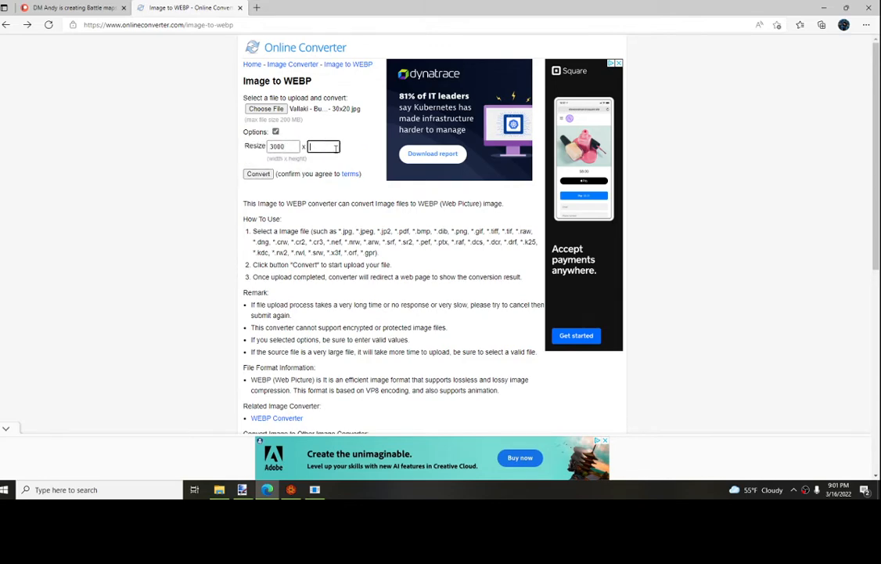
{"action": "type", "text": "2000"}
{"action": "left_click", "coordinate": [258, 174]}
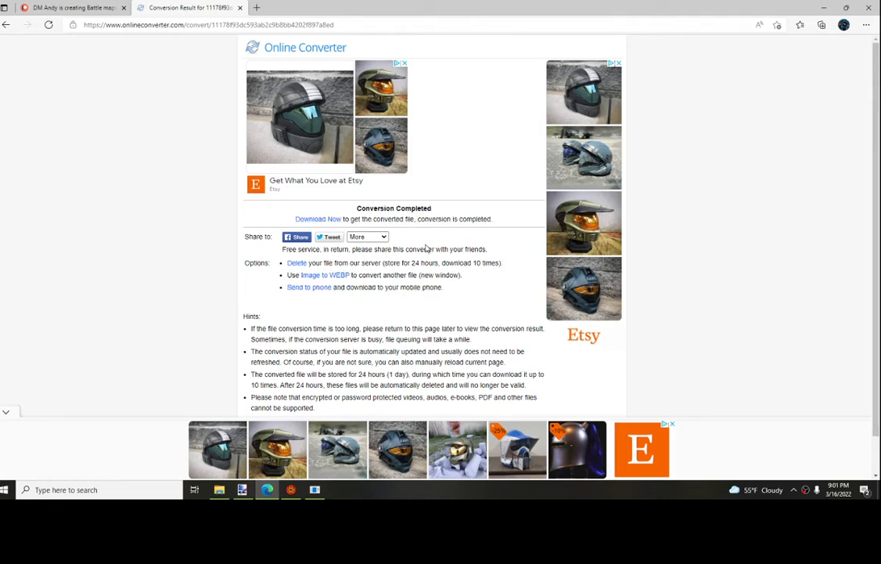
{"action": "left_click", "coordinate": [331, 221]}
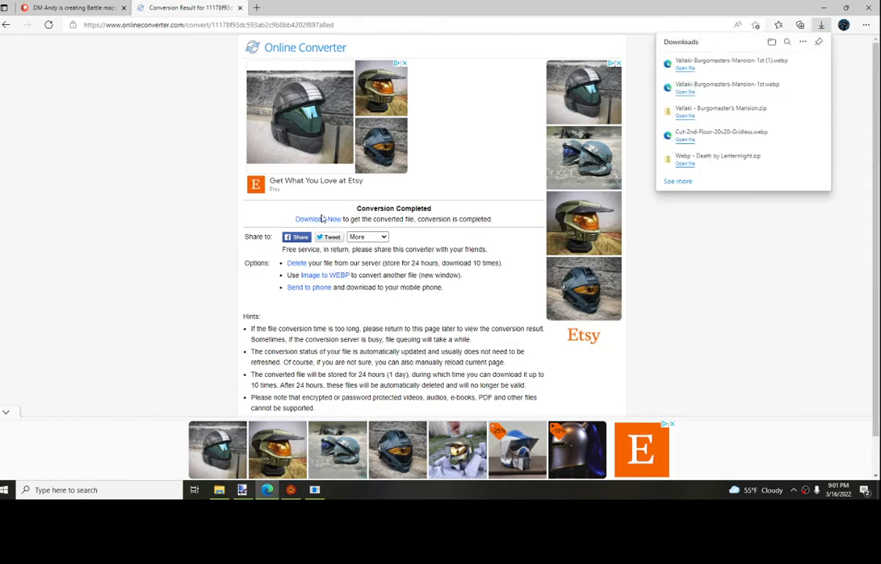
- Return to the converter form and choose "Vallaki - Burgomaster's Mansion - 2nd Floor - Day - Gridless - 30x20.jpg"
{"action": "left_click", "coordinate": [5, 25]}
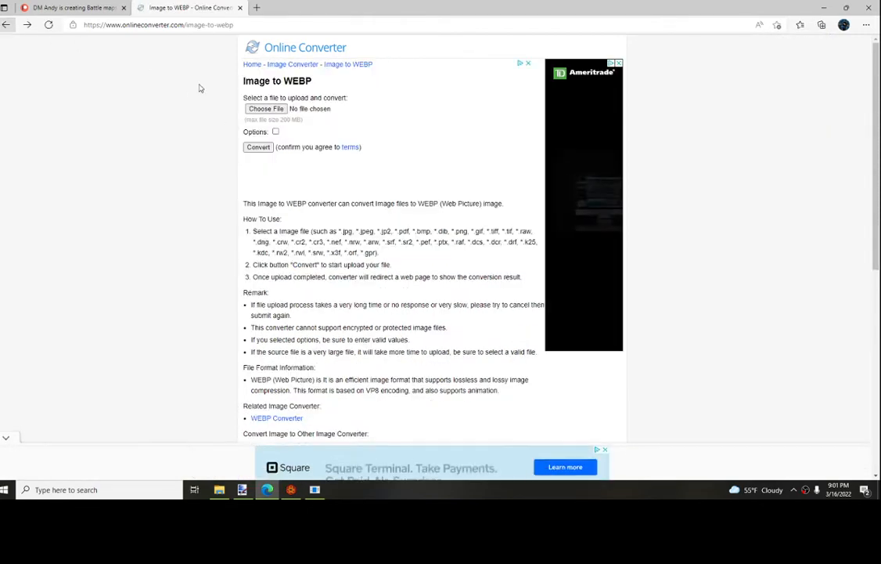
{"action": "left_click", "coordinate": [272, 112]}
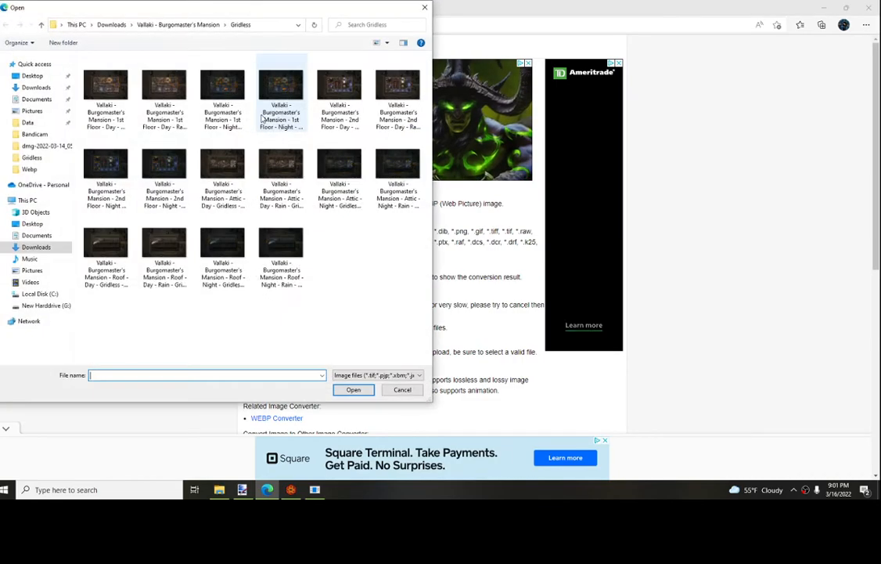
{"action": "left_click", "coordinate": [338, 87]}
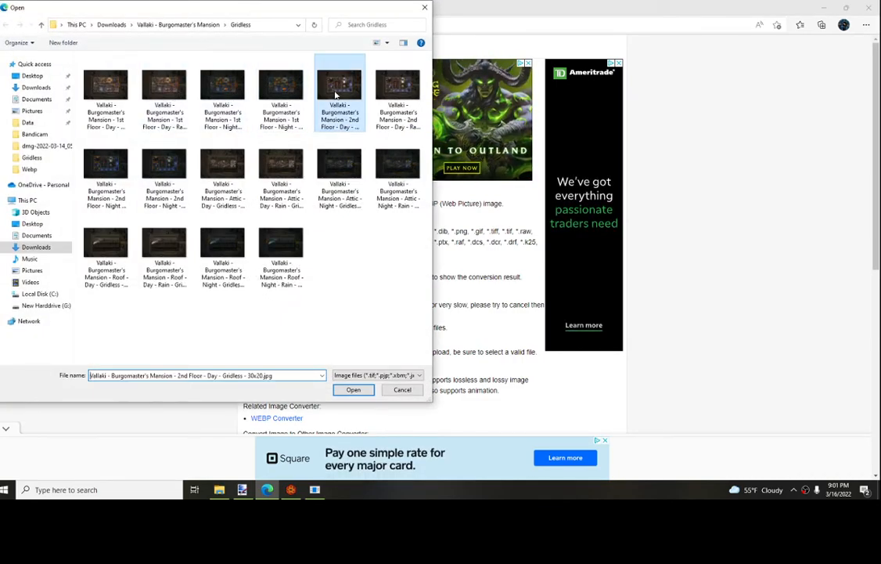
{"action": "left_click", "coordinate": [353, 390]}
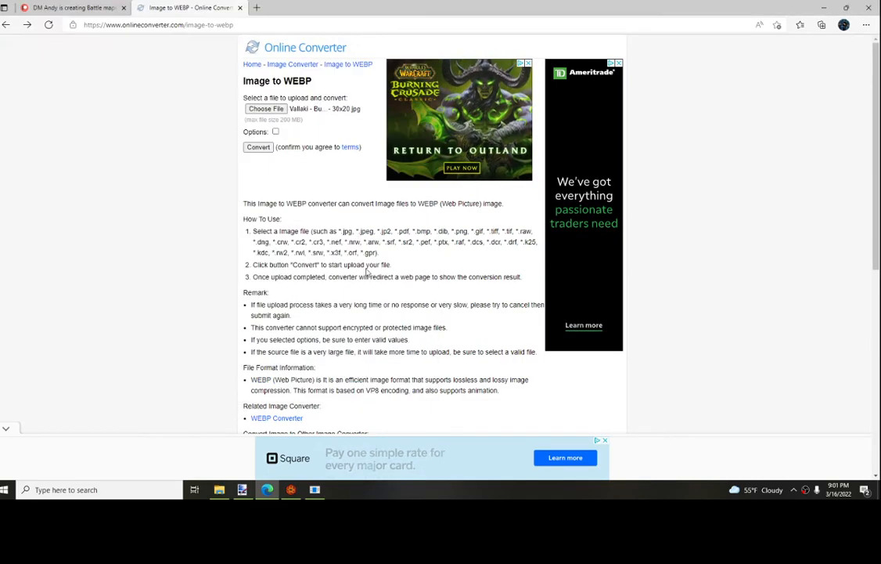
- Set the second-floor map's resize to 3000 x 2000 and start its conversion to WEBP
{"action": "left_click", "coordinate": [275, 132]}
{"action": "left_click", "coordinate": [294, 148]}
{"action": "type", "text": "3000"}
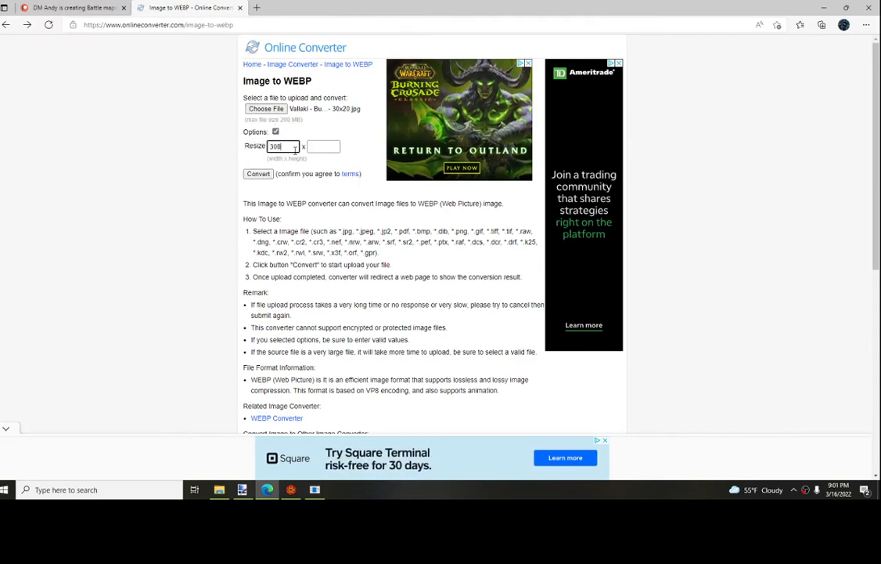
{"action": "left_click", "coordinate": [333, 145]}
{"action": "type", "text": "2000"}
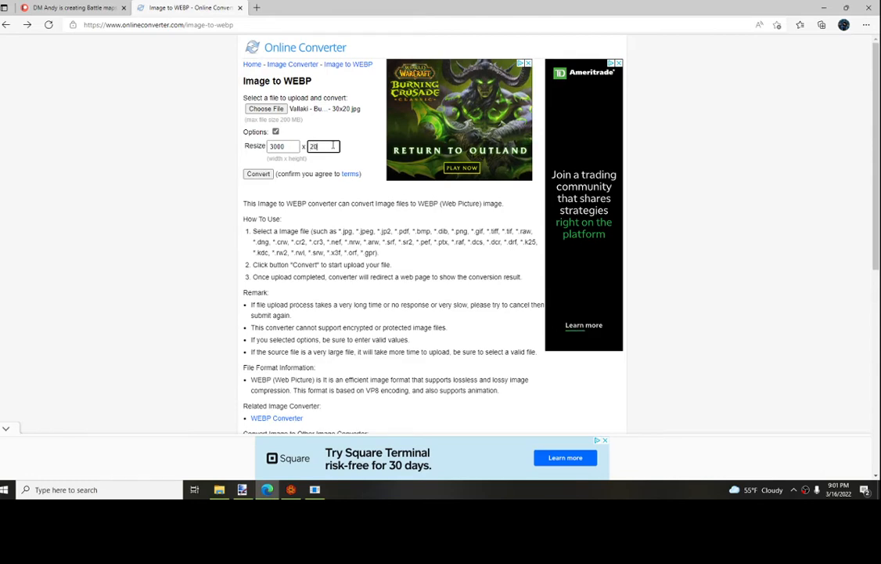
{"action": "left_click", "coordinate": [259, 175]}
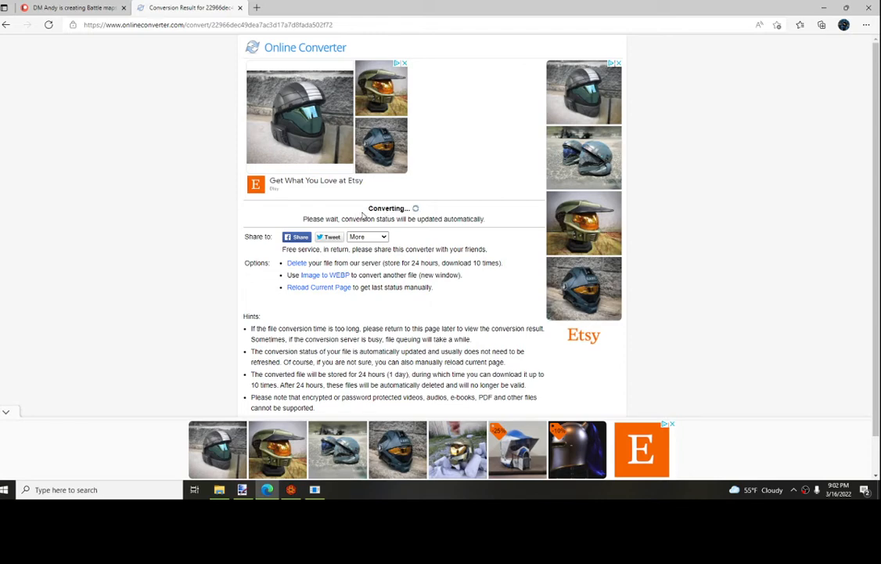
- Download the converted second-floor map, switch to paint.net and close the first-floor image so only the second-floor map is open
{"action": "left_click", "coordinate": [325, 219]}
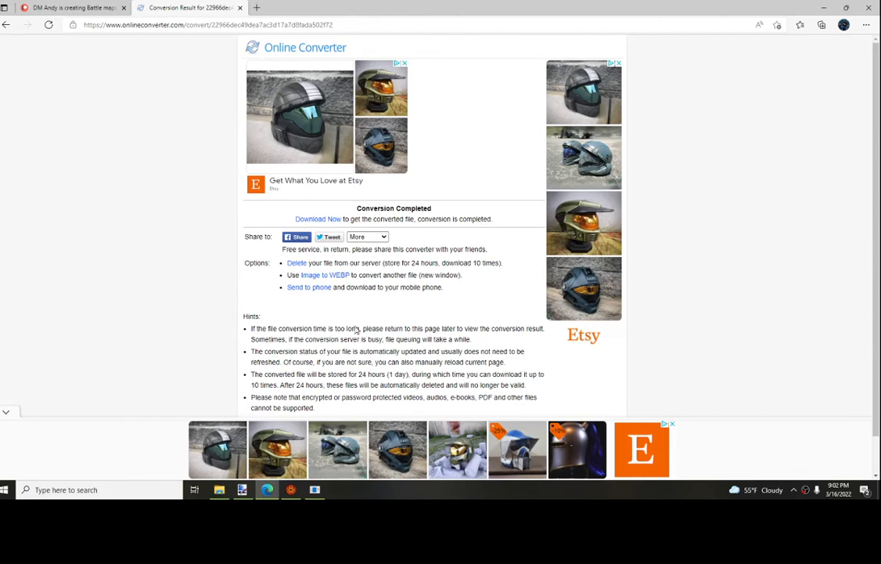
{"action": "left_click", "coordinate": [219, 490]}
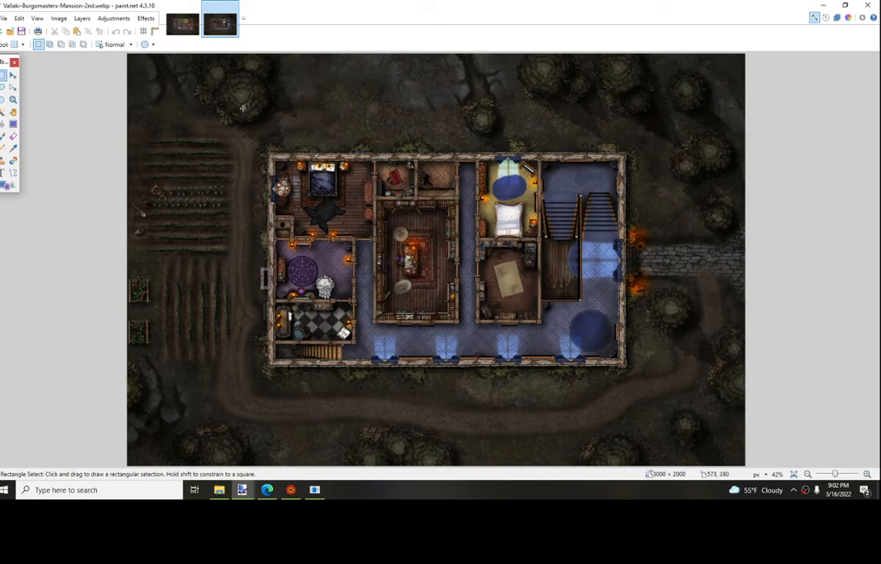
{"action": "left_click", "coordinate": [181, 25]}
{"action": "left_click", "coordinate": [221, 29]}
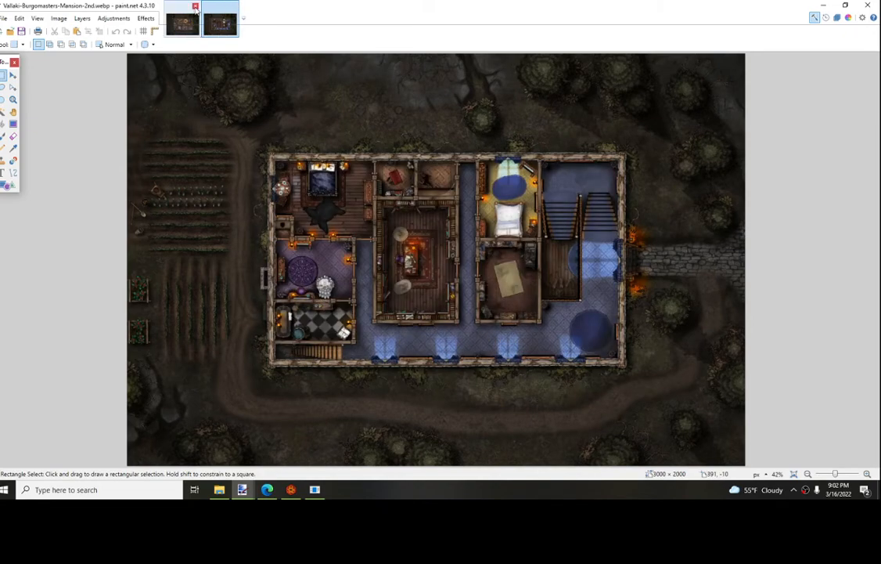
{"action": "left_click", "coordinate": [195, 6]}
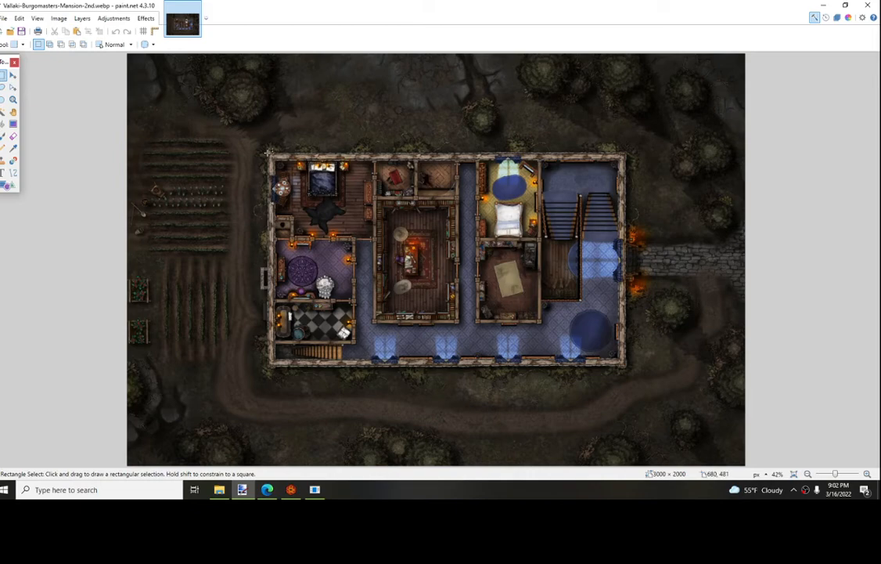
- Erase the grounds above and to the right of the mansion's outer walls on the second-floor map
{"action": "left_click_drag", "start_coordinate": [264, 152], "coordinate": [771, 47]}
{"action": "key", "text": "Delete"}
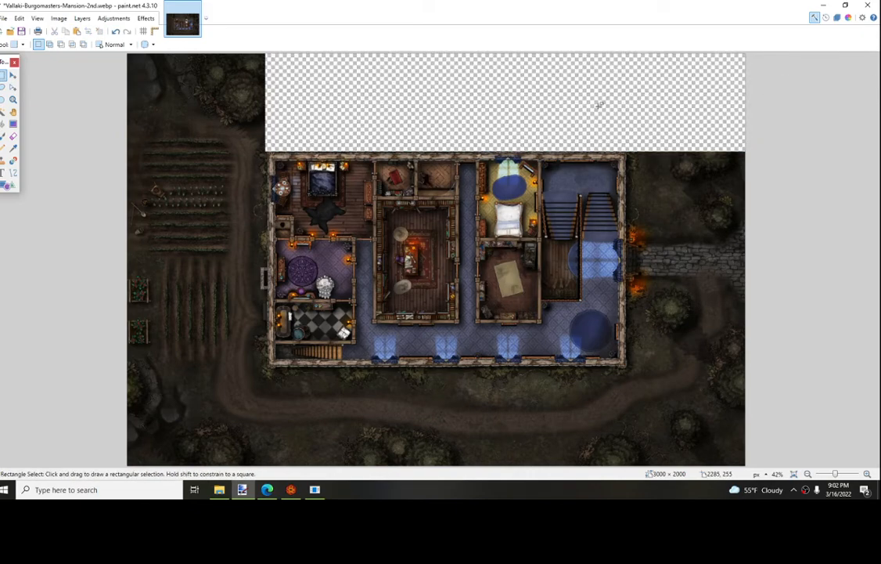
{"action": "left_click_drag", "start_coordinate": [627, 148], "coordinate": [705, 433]}
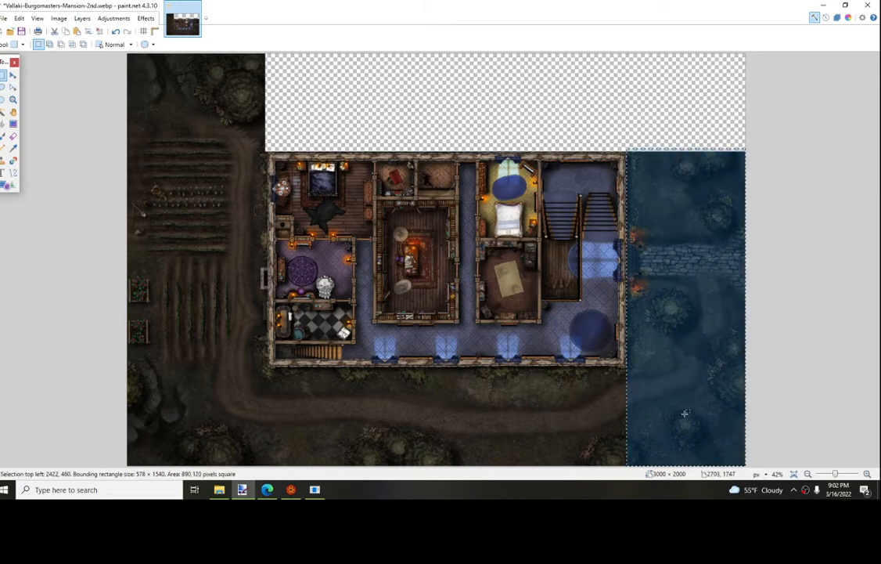
{"action": "key", "text": "Delete"}
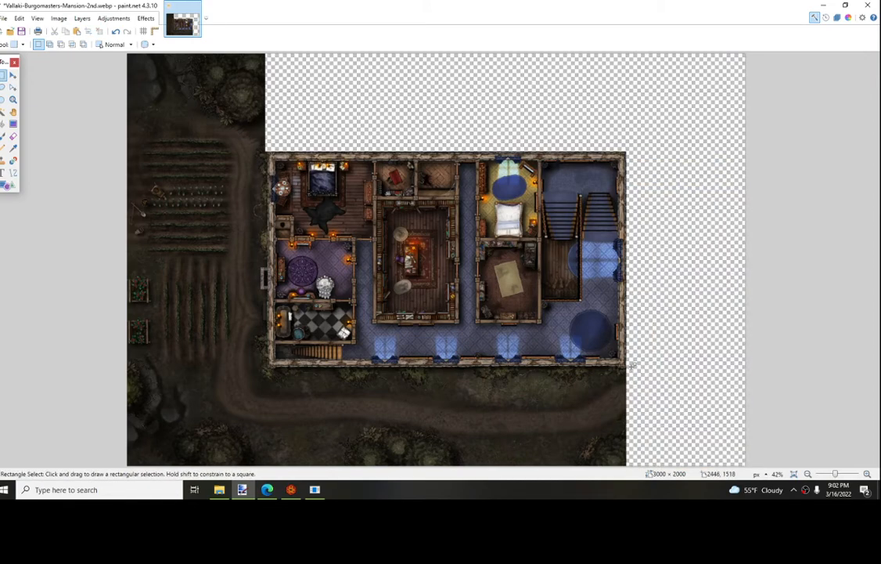
- Erase the grounds below and to the left of the mansion, including the thin strip along its lower wall
{"action": "left_click_drag", "start_coordinate": [631, 365], "coordinate": [125, 469]}
{"action": "key", "text": "Delete"}
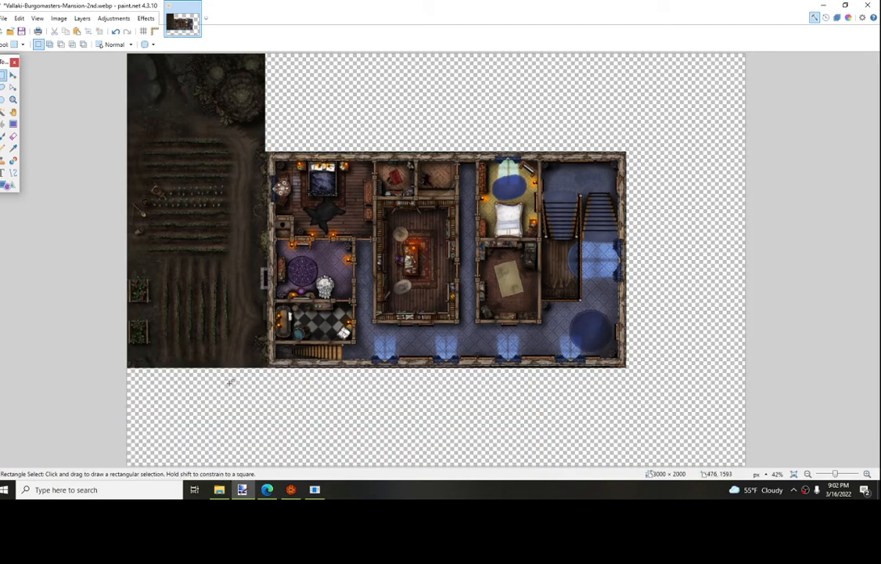
{"action": "left_click_drag", "start_coordinate": [266, 368], "coordinate": [125, 53]}
{"action": "left_click", "coordinate": [155, 207]}
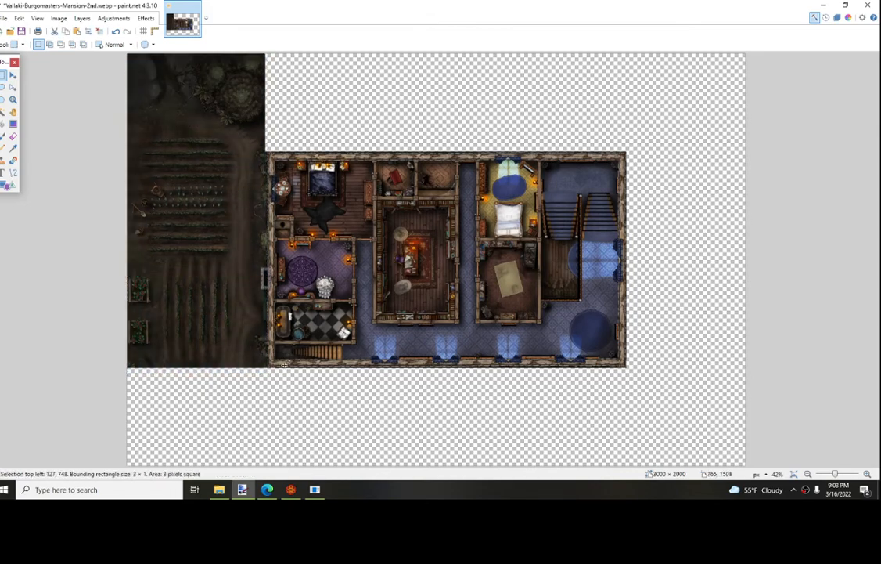
{"action": "left_click_drag", "start_coordinate": [268, 374], "coordinate": [83, 138]}
{"action": "key", "text": "Delete"}
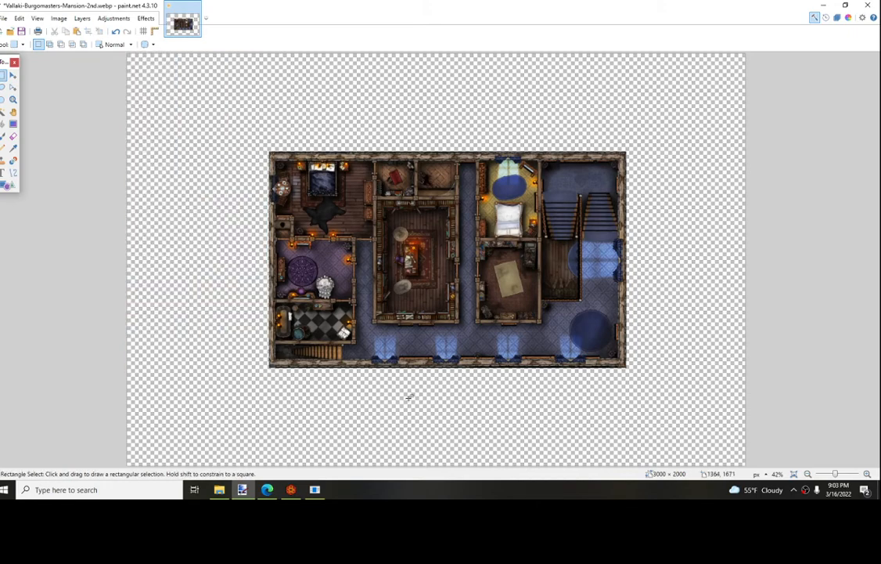
{"action": "left_click_drag", "start_coordinate": [245, 414], "coordinate": [673, 365]}
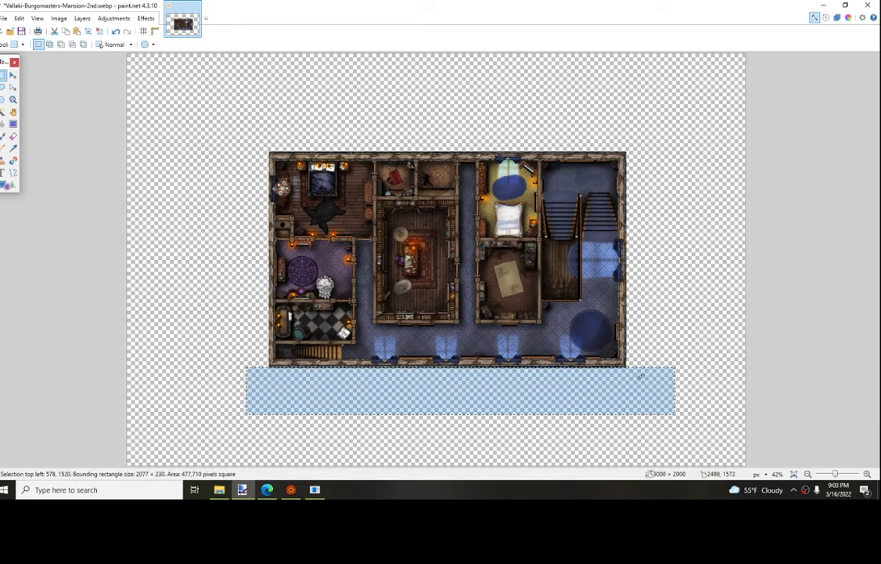
{"action": "key", "text": "Delete"}
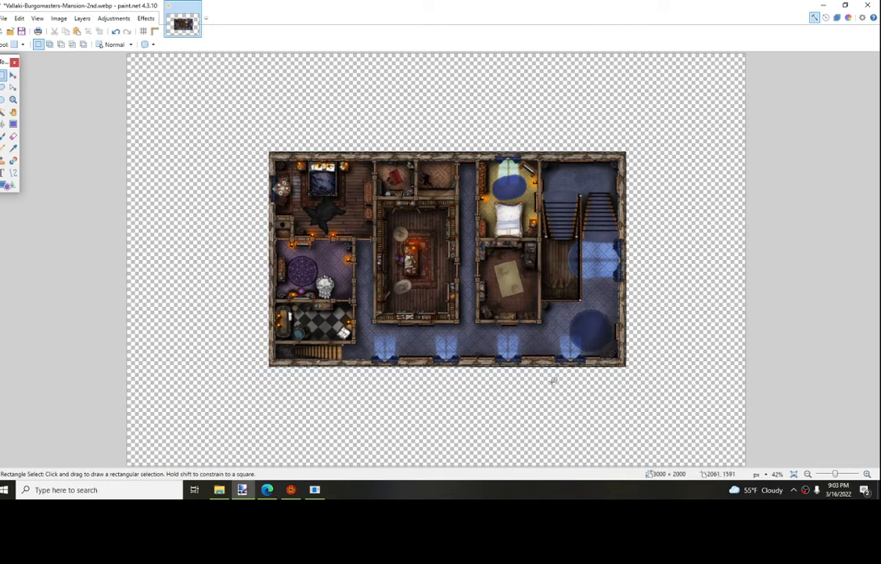
- Save the cut-out second floor as a new WebP file named Cut-2nd.webp in Downloads, at quality 95 with the Photo preset
{"action": "left_click", "coordinate": [4, 21]}
{"action": "left_click", "coordinate": [19, 93]}
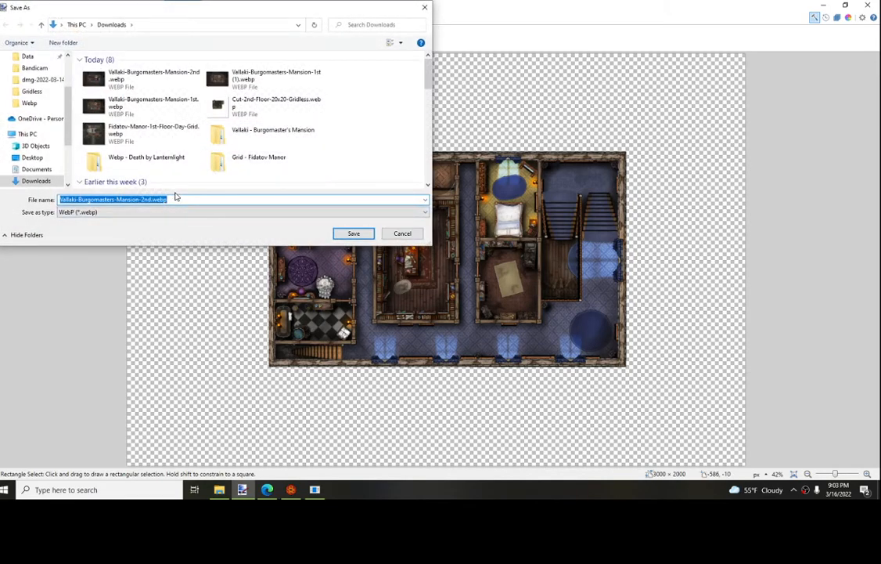
{"action": "key", "text": "Home"}
{"action": "key", "text": "Delete"}
{"action": "key", "text": "Delete"}
{"action": "key", "text": "Delete"}
{"action": "key", "text": "Delete"}
{"action": "key", "text": "Delete"}
{"action": "key", "text": "Delete"}
{"action": "key", "text": "Delete"}
{"action": "key", "text": "Delete"}
{"action": "key", "text": "Delete"}
{"action": "key", "text": "Delete"}
{"action": "key", "text": "Delete"}
{"action": "key", "text": "Delete"}
{"action": "key", "text": "Delete"}
{"action": "key", "text": "Delete"}
{"action": "key", "text": "Delete"}
{"action": "key", "text": "Delete"}
{"action": "key", "text": "Delete"}
{"action": "key", "text": "Delete"}
{"action": "key", "text": "Delete"}
{"action": "key", "text": "Delete"}
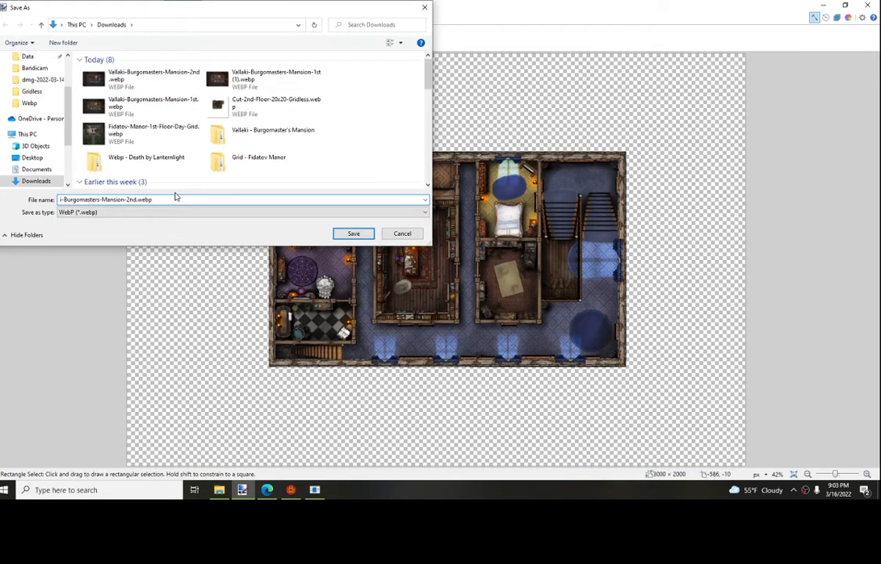
{"action": "key", "text": "Delete"}
{"action": "key", "text": "Delete"}
{"action": "key", "text": "Delete"}
{"action": "key", "text": "Delete"}
{"action": "key", "text": "Delete"}
{"action": "key", "text": "Delete"}
{"action": "key", "text": "Delete"}
{"action": "type", "text": "Cut-"}
{"action": "key", "text": "Return"}
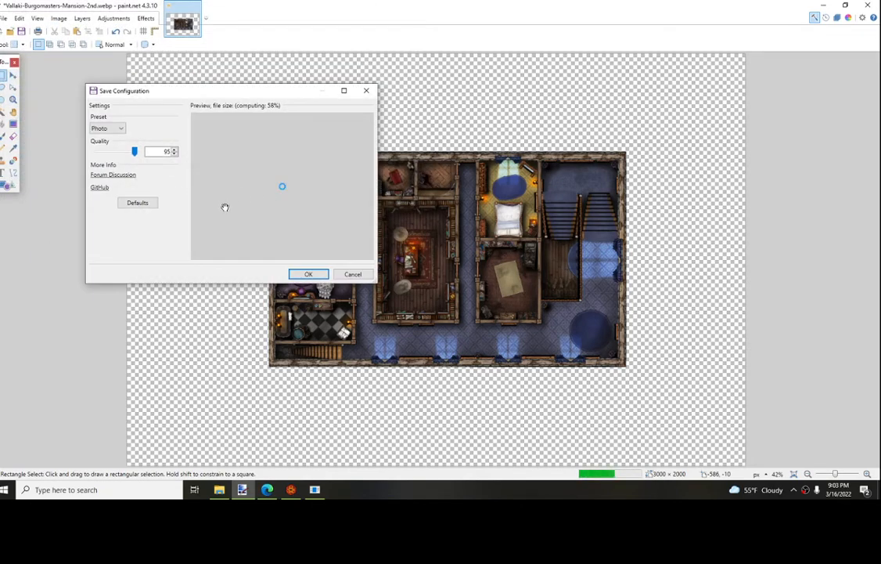
{"action": "left_click", "coordinate": [309, 273]}
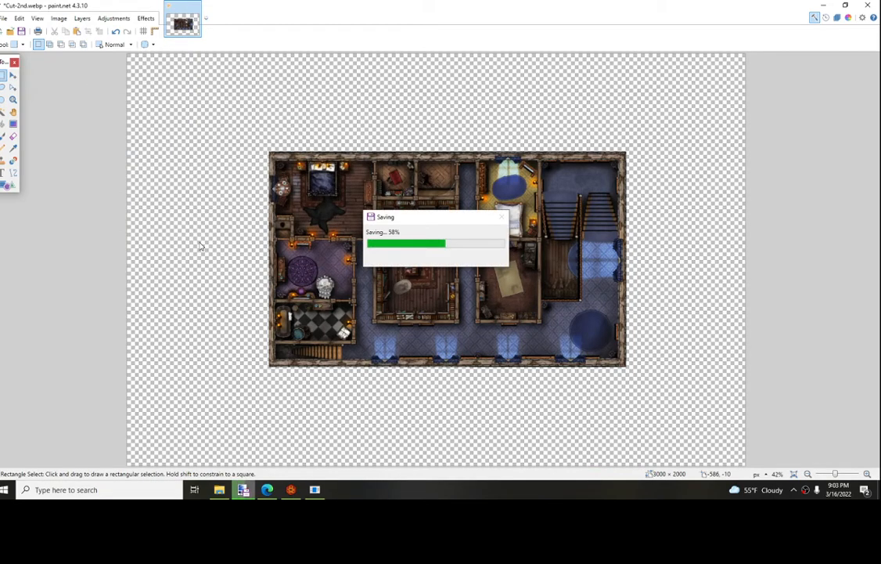
- Switch to Foundry Virtual Tabletop and create a new scene named "Burgomaster Mnasion"
{"action": "left_click", "coordinate": [291, 490]}
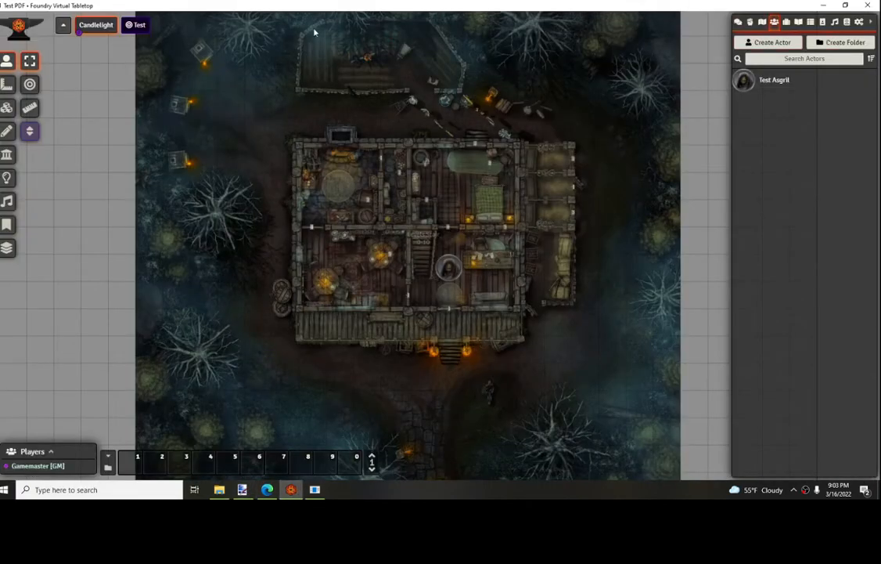
{"action": "left_click", "coordinate": [762, 22]}
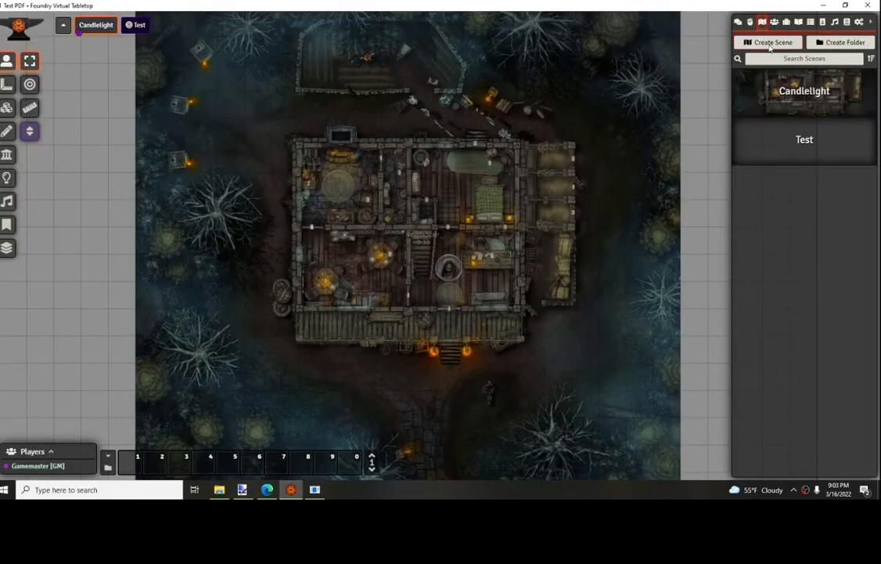
{"action": "left_click", "coordinate": [771, 43]}
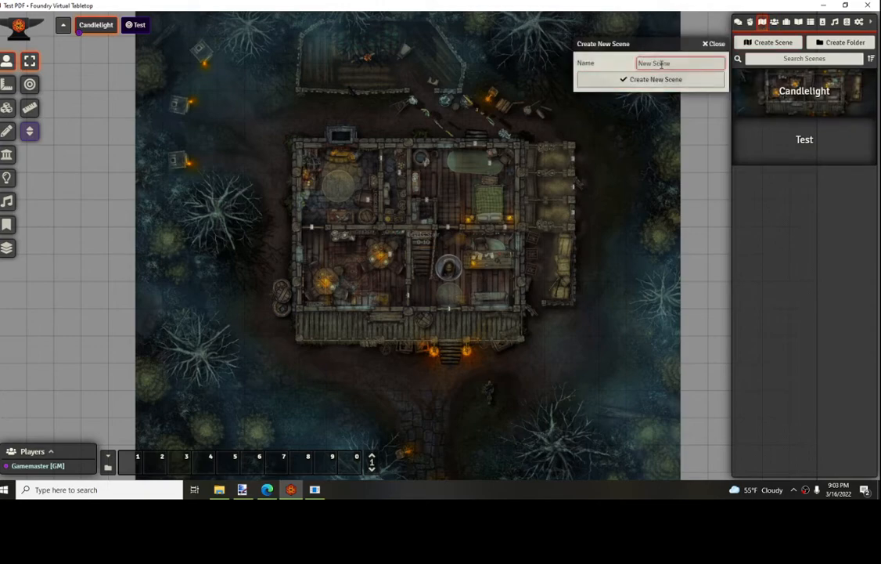
{"action": "type", "text": "Burgomaster Mnasion"}
{"action": "left_click", "coordinate": [655, 80]}
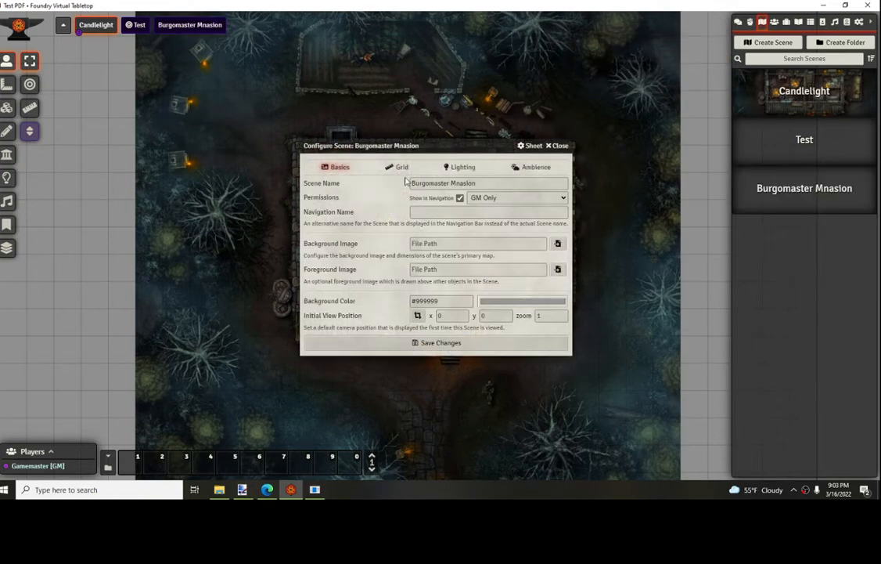
- Set the new scene's image dimensions to 3000 pixels wide and 2000 pixels high
{"action": "left_click", "coordinate": [399, 167]}
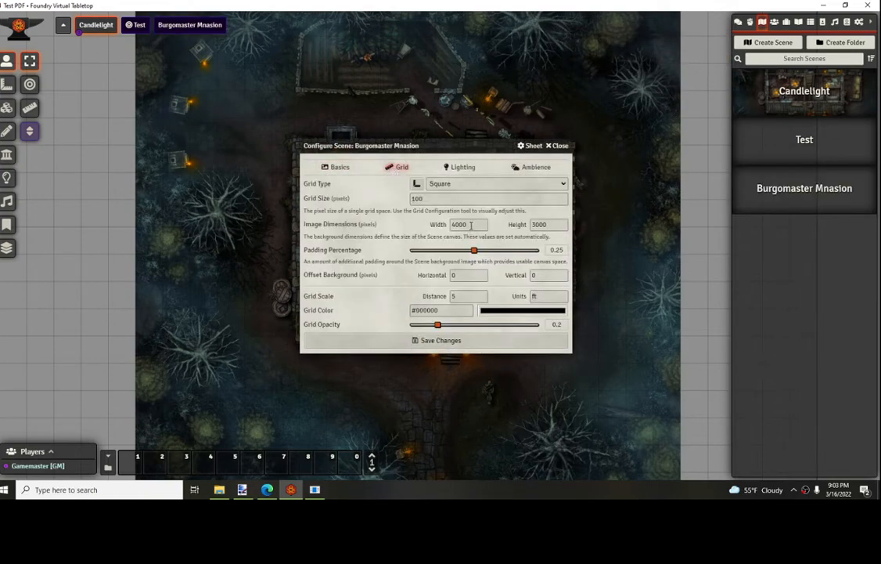
{"action": "left_click_drag", "start_coordinate": [470, 224], "coordinate": [386, 226]}
{"action": "type", "text": "30"}
{"action": "key", "text": "Tab"}
{"action": "type", "text": "20"}
- Enable Unrestricted Vision Range for the scene and turn on the Vision Limitation Threshold at 0.6
{"action": "left_click", "coordinate": [457, 166]}
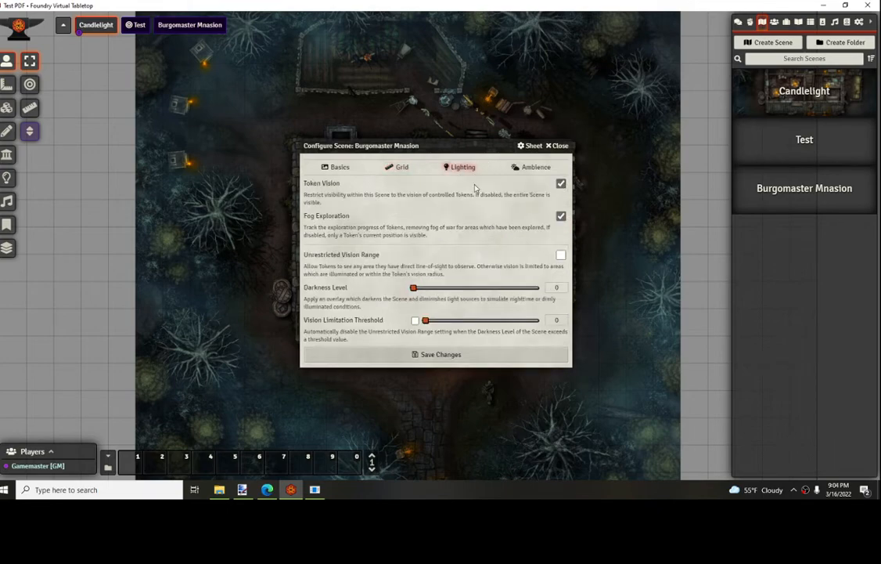
{"action": "left_click", "coordinate": [561, 255]}
{"action": "left_click", "coordinate": [414, 320]}
{"action": "left_click_drag", "start_coordinate": [425, 321], "coordinate": [491, 324]}
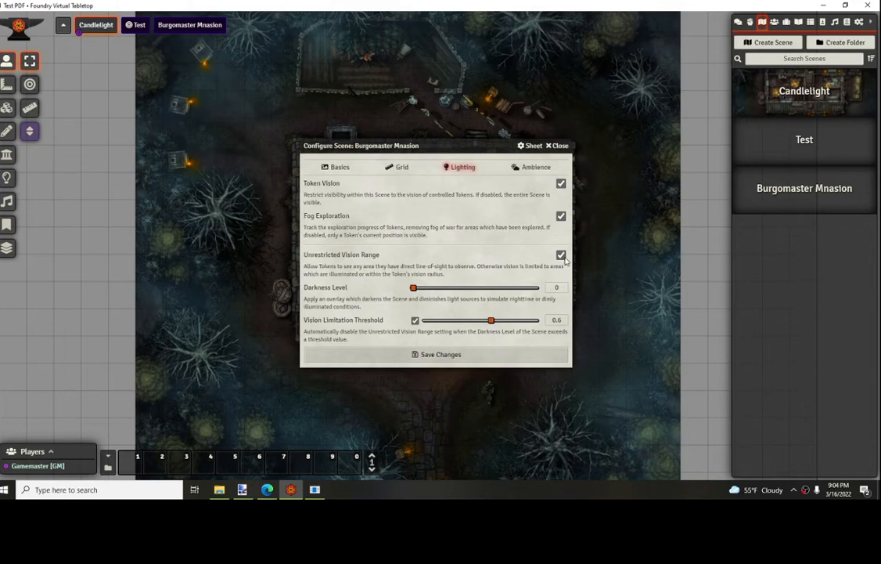
- Upload "Vallaki-Burgomasters-Mansion-1st (1).webp" as the scene's background image and save the scene, accepting the changed dimensions
{"action": "left_click", "coordinate": [336, 167]}
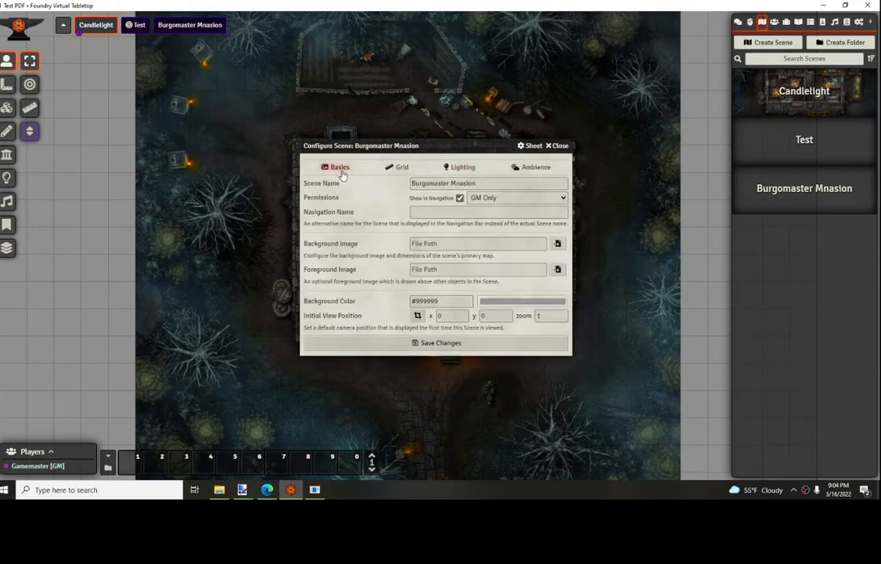
{"action": "left_click", "coordinate": [558, 244]}
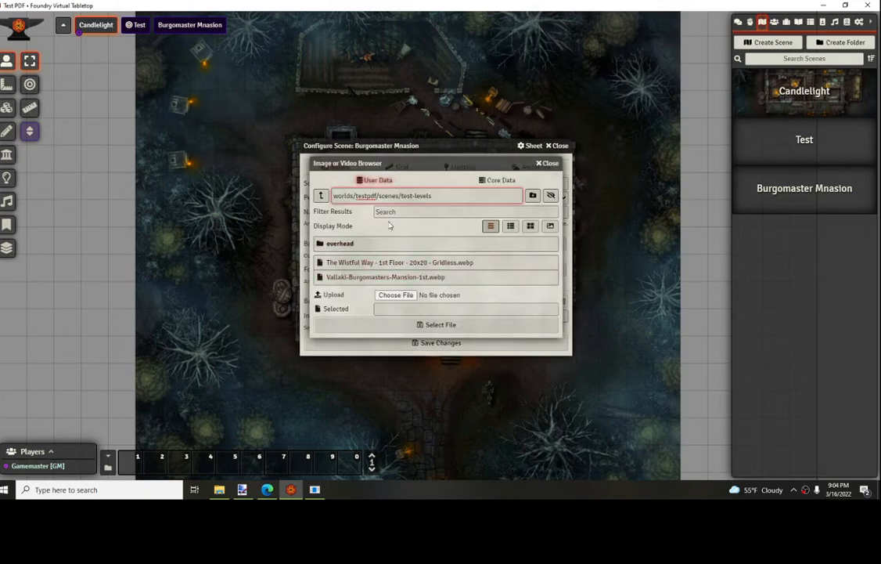
{"action": "left_click", "coordinate": [438, 295]}
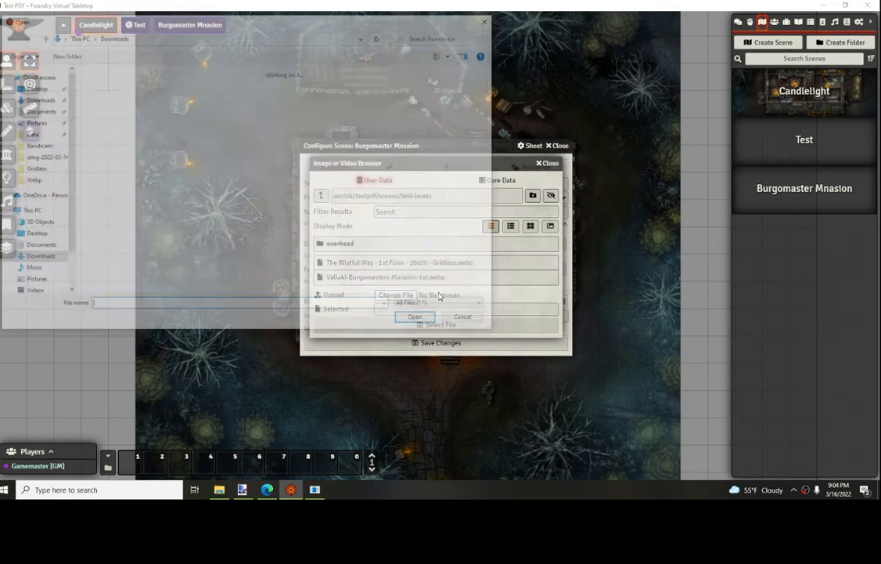
{"action": "left_click", "coordinate": [366, 92]}
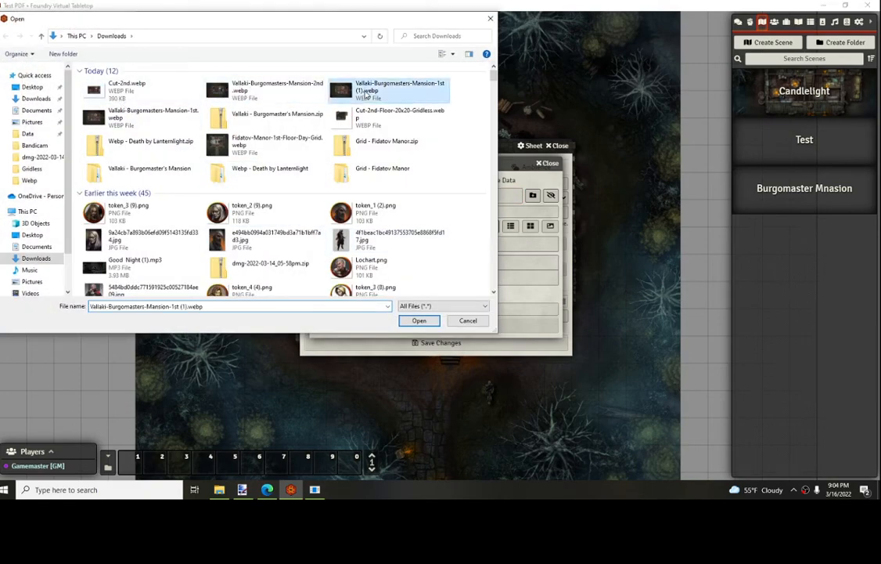
{"action": "left_click", "coordinate": [420, 320]}
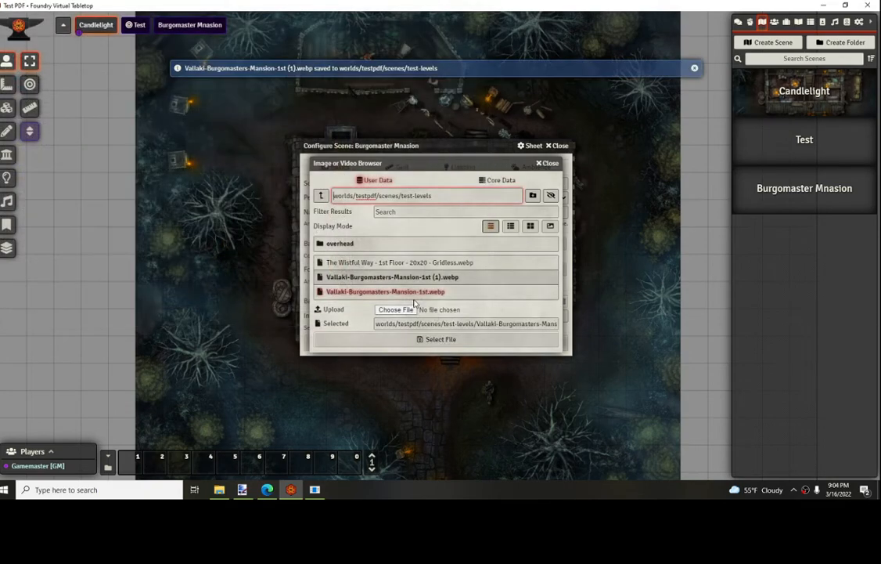
{"action": "left_click", "coordinate": [435, 340]}
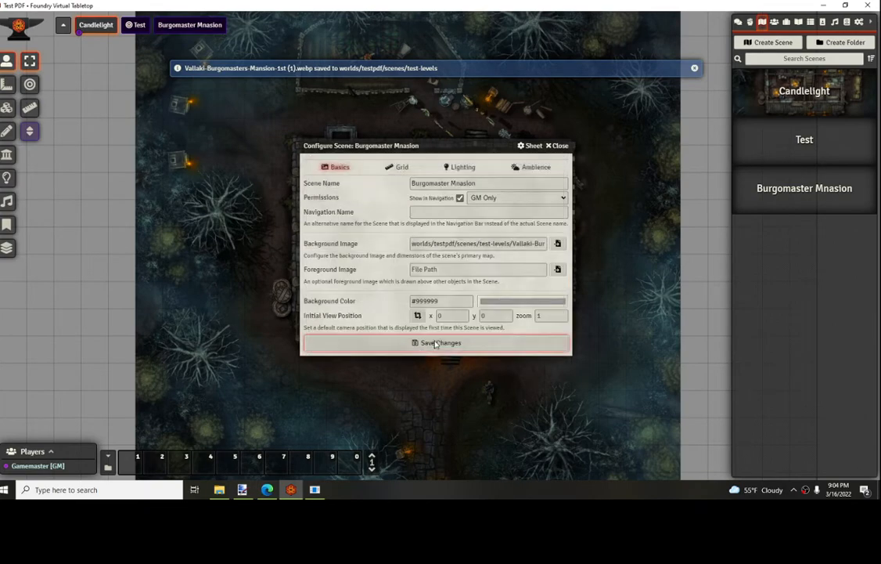
{"action": "left_click", "coordinate": [439, 342]}
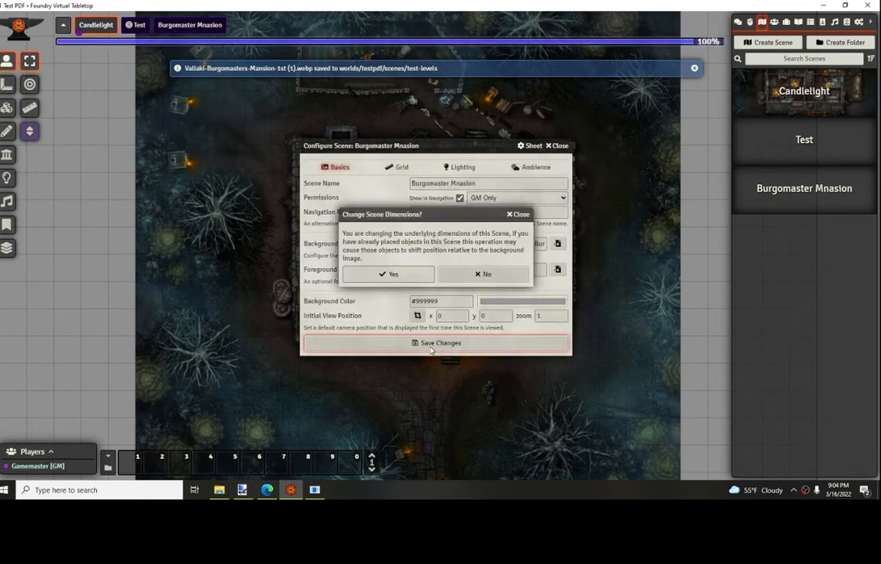
{"action": "left_click", "coordinate": [388, 273]}
- Close the scene configuration and display the Burgomaster Mnasion scene with the whole first-floor map in view
{"action": "left_click", "coordinate": [791, 205]}
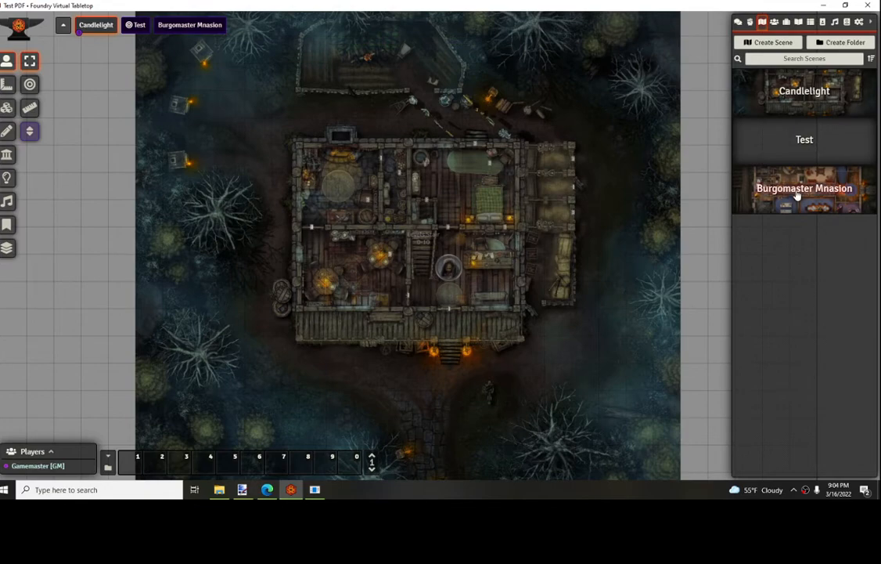
{"action": "left_click", "coordinate": [559, 147]}
{"action": "left_click", "coordinate": [192, 28]}
{"action": "scroll", "coordinate": [485, 229], "scroll_direction": "down", "scroll_amount": 12}
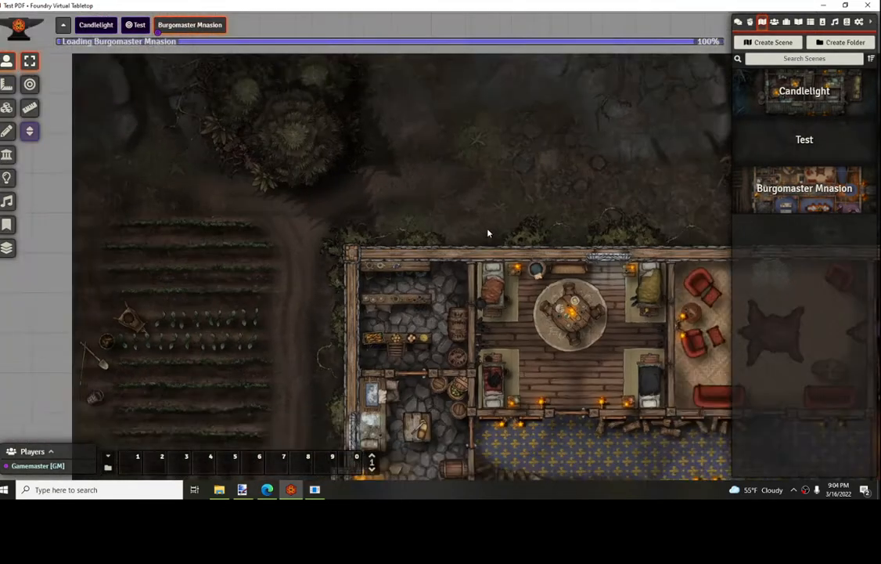
{"action": "left_click_drag", "start_coordinate": [569, 290], "coordinate": [382, 184]}
{"action": "scroll", "coordinate": [508, 246], "scroll_direction": "down", "scroll_amount": 3}
{"action": "scroll", "coordinate": [513, 250], "scroll_direction": "down", "scroll_amount": 2}
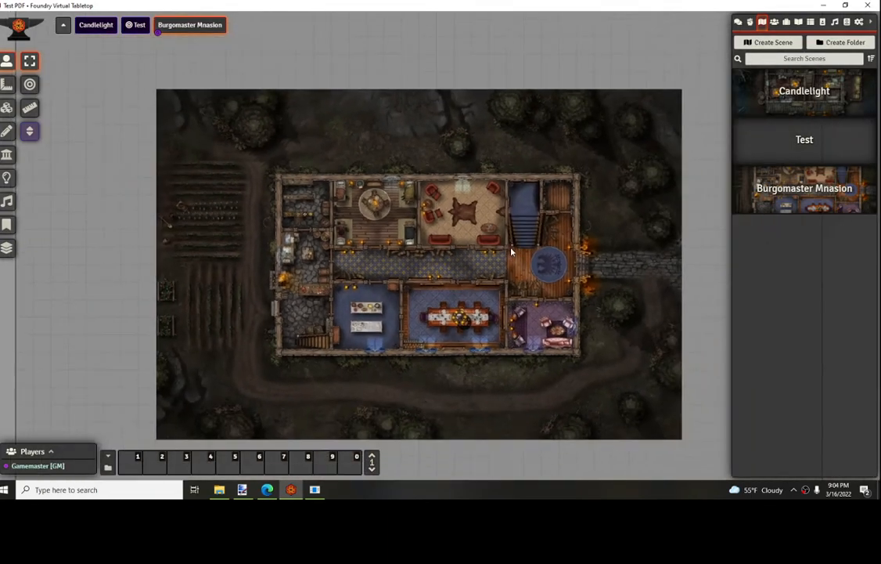
- Check the Burgomaster Mnasion scene's square grid against the map with the Grid Configuration Tool, and close the configuration without saving changes
{"action": "right_click", "coordinate": [172, 28]}
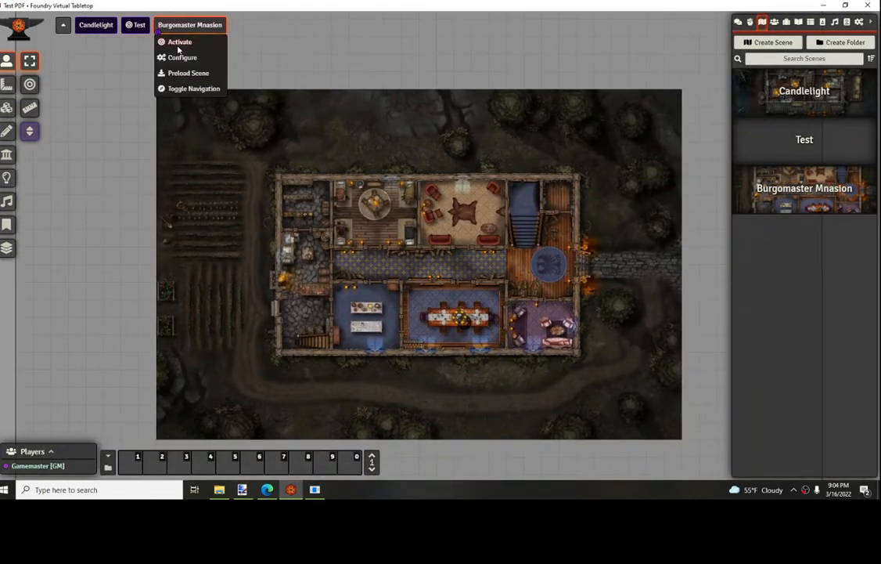
{"action": "left_click", "coordinate": [176, 57]}
{"action": "left_click", "coordinate": [403, 167]}
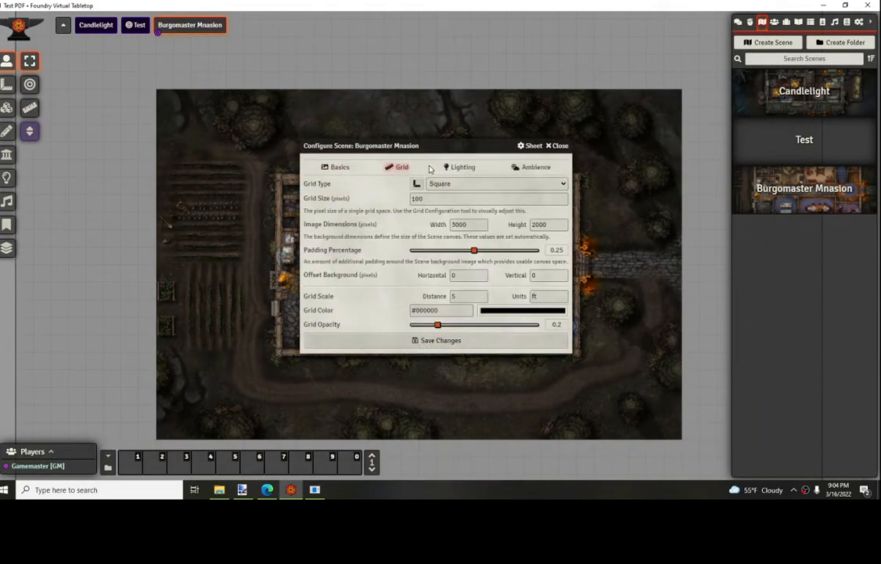
{"action": "left_click", "coordinate": [417, 183]}
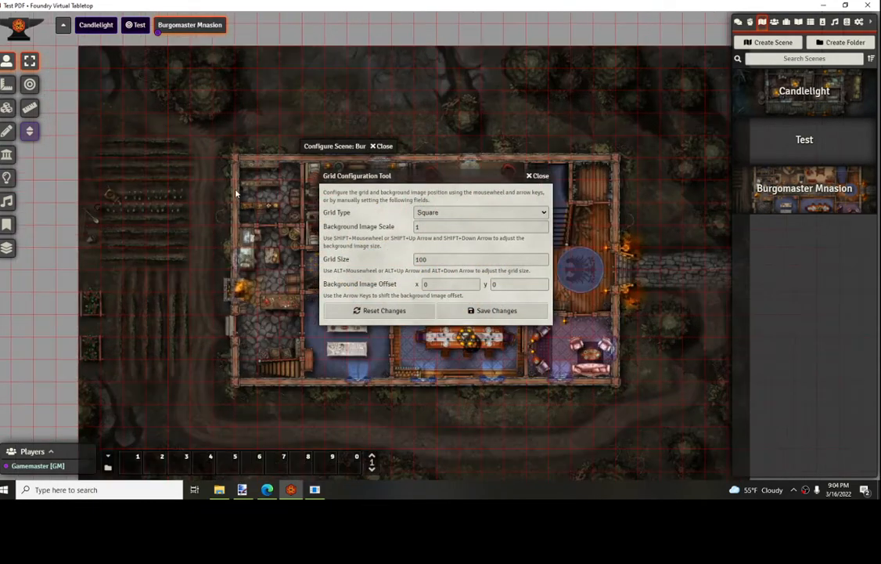
{"action": "scroll", "coordinate": [190, 141], "scroll_direction": "up", "scroll_amount": 3}
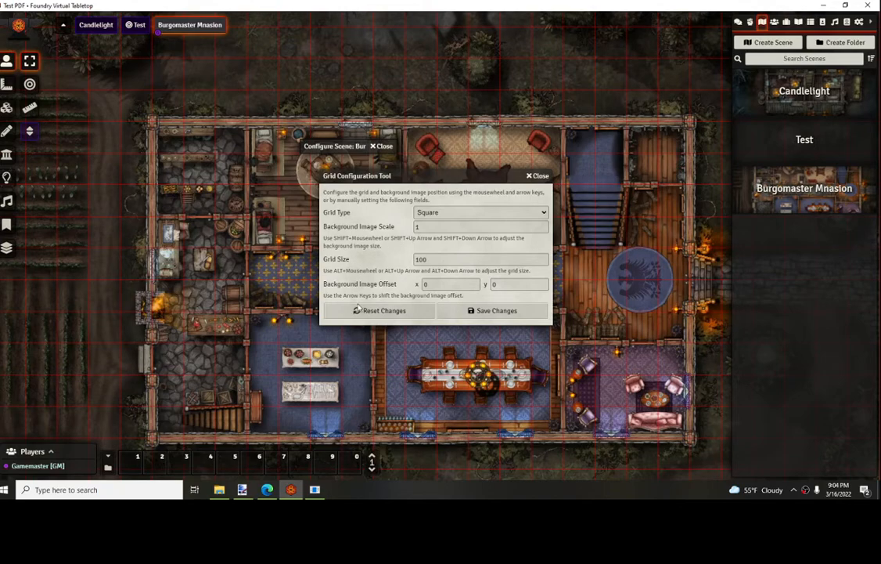
{"action": "left_click", "coordinate": [540, 176]}
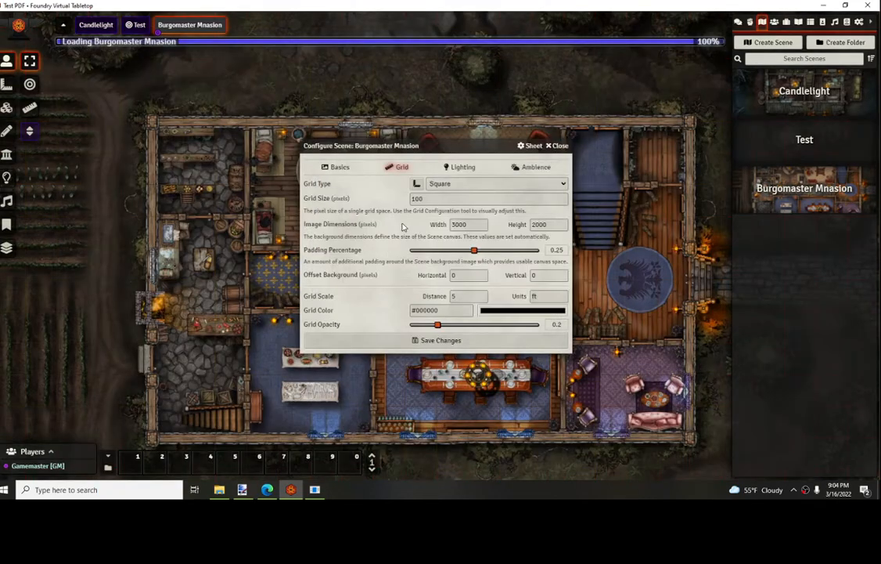
{"action": "left_click", "coordinate": [558, 145]}
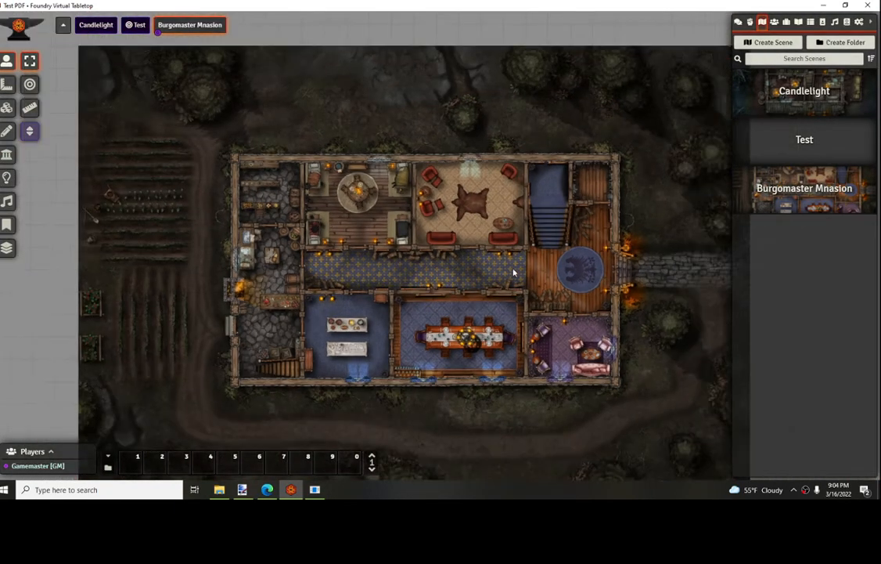
{"action": "left_click_drag", "start_coordinate": [445, 266], "coordinate": [482, 267]}
{"action": "scroll", "coordinate": [438, 261], "scroll_direction": "down", "scroll_amount": 5}
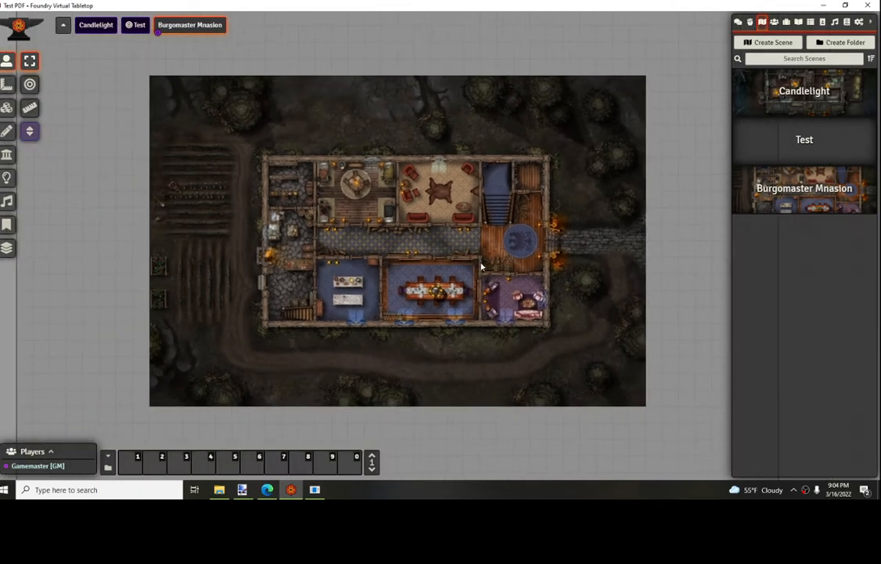
- Upload the cut-out second-floor map "Cut-2nd.webp" to the test-levels/overhead folder through the tile image browser, and close the browser
{"action": "left_click", "coordinate": [7, 108]}
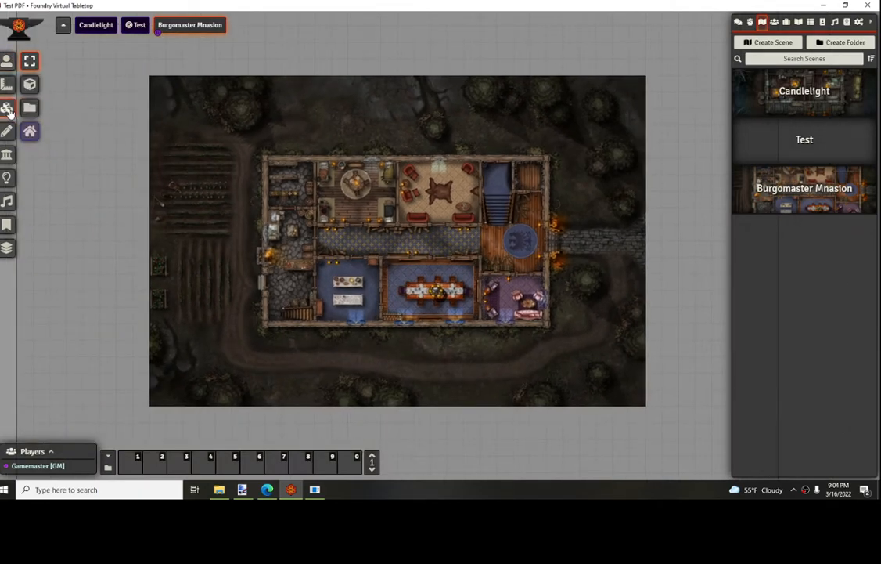
{"action": "left_click", "coordinate": [31, 110]}
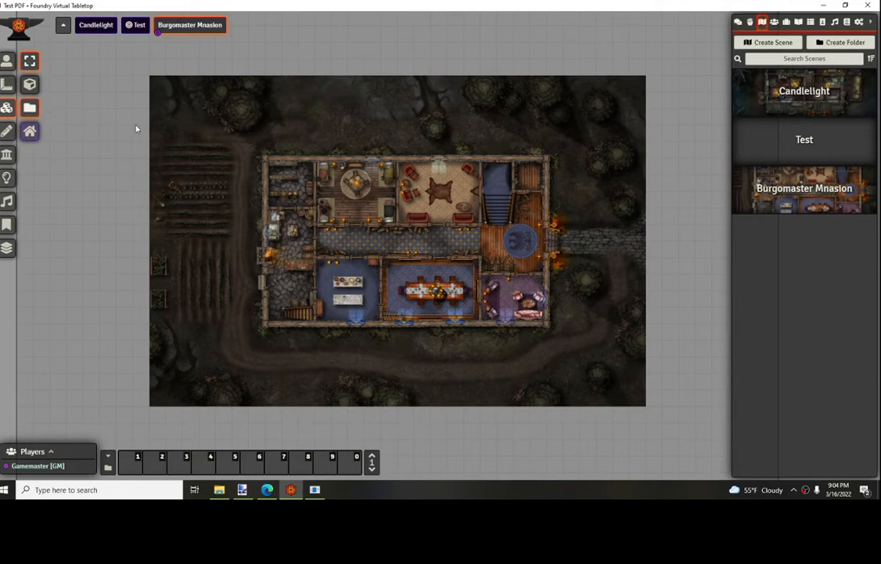
{"action": "left_click", "coordinate": [344, 265]}
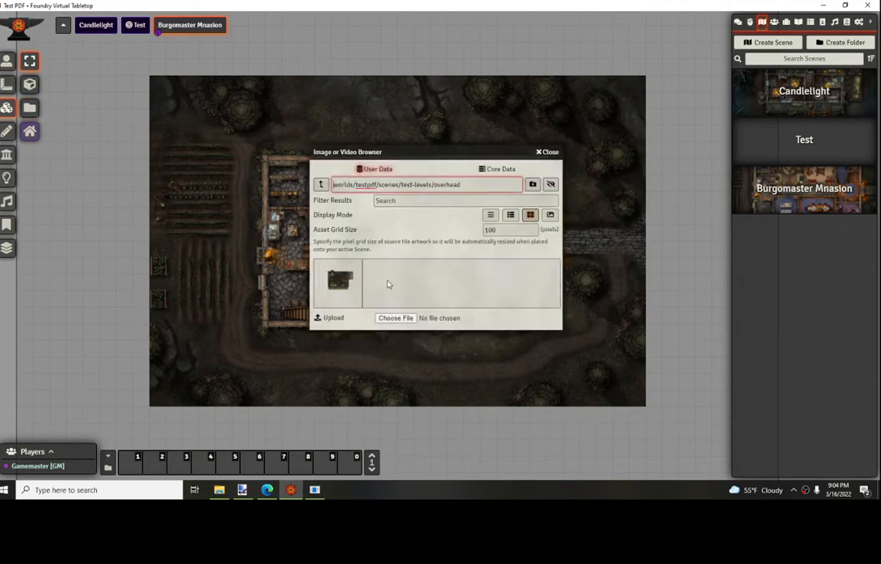
{"action": "left_click", "coordinate": [396, 336]}
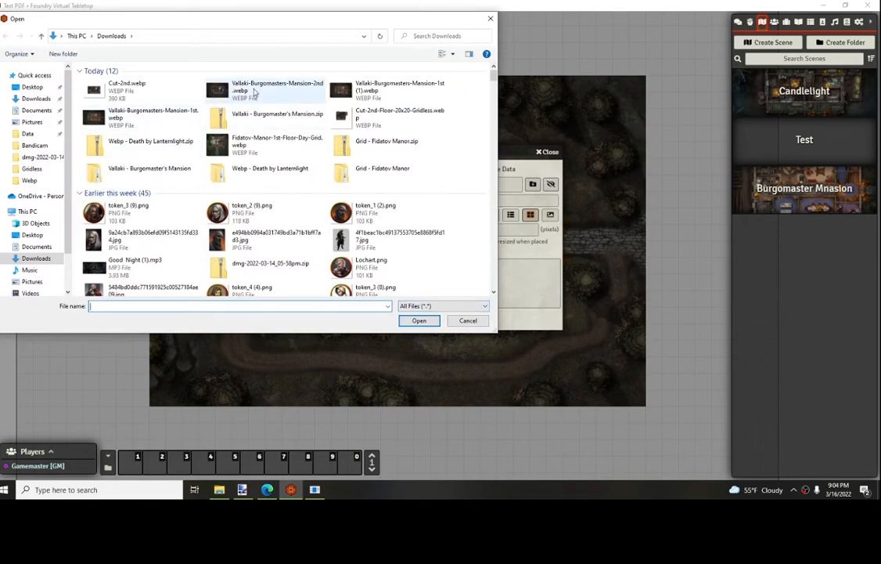
{"action": "left_click", "coordinate": [140, 88]}
{"action": "left_click", "coordinate": [420, 320]}
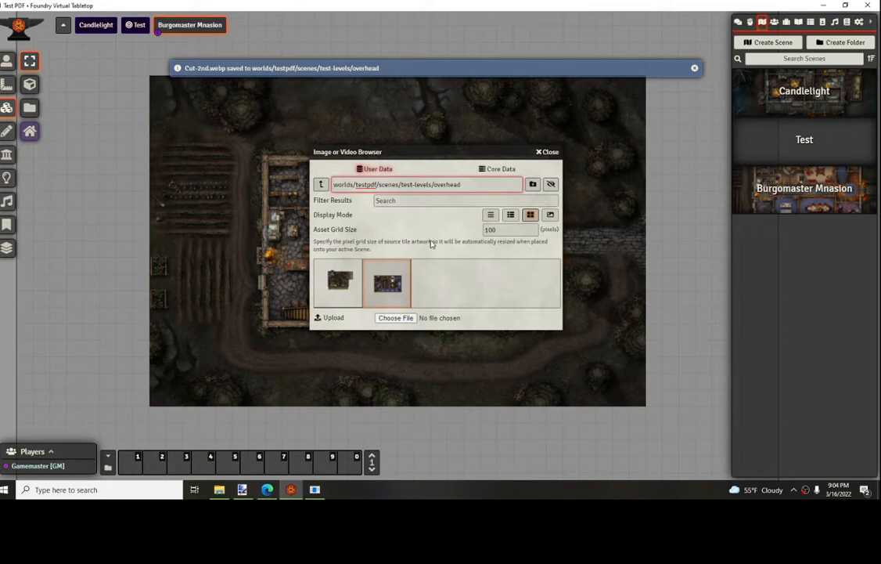
{"action": "left_click", "coordinate": [550, 152]}
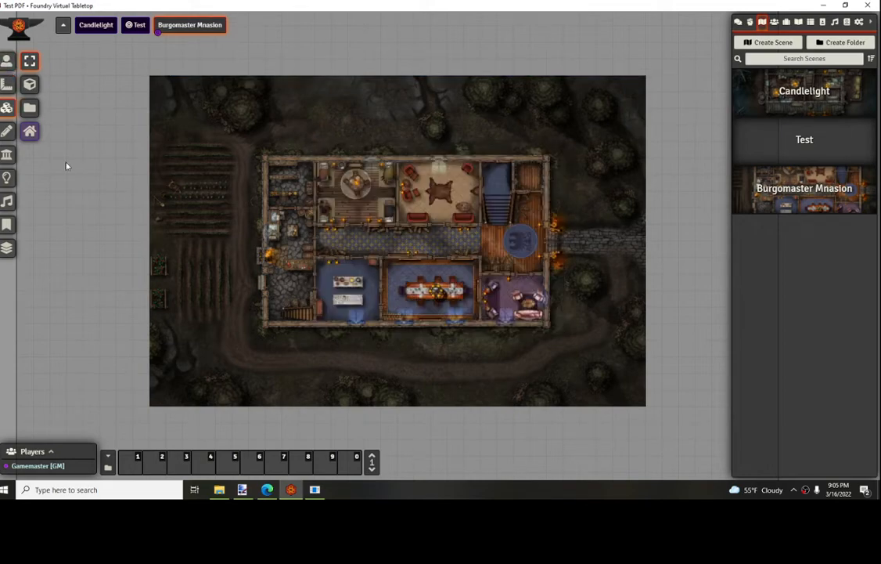
- Review the active modules in Module Management, close it and return to the list of scenes
{"action": "scroll", "coordinate": [202, 181], "scroll_direction": "up", "scroll_amount": 2}
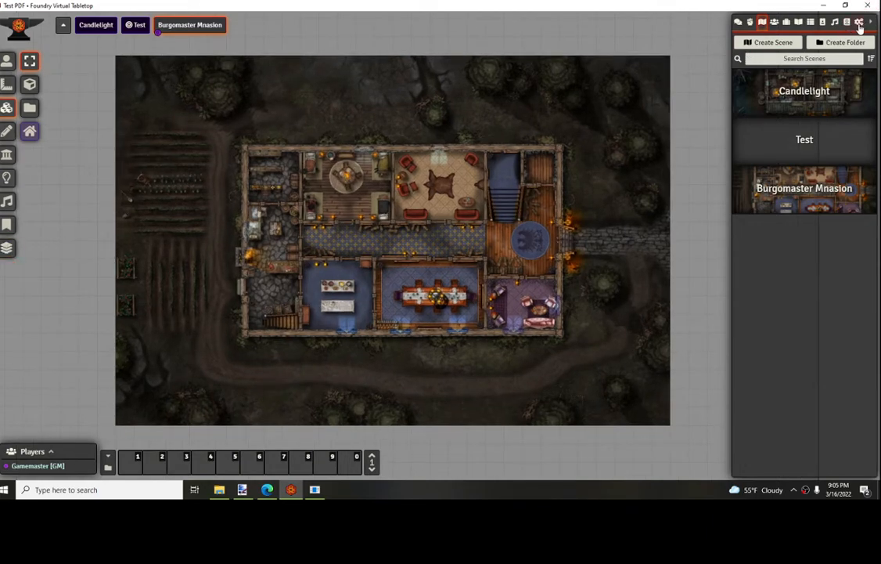
{"action": "left_click", "coordinate": [859, 23]}
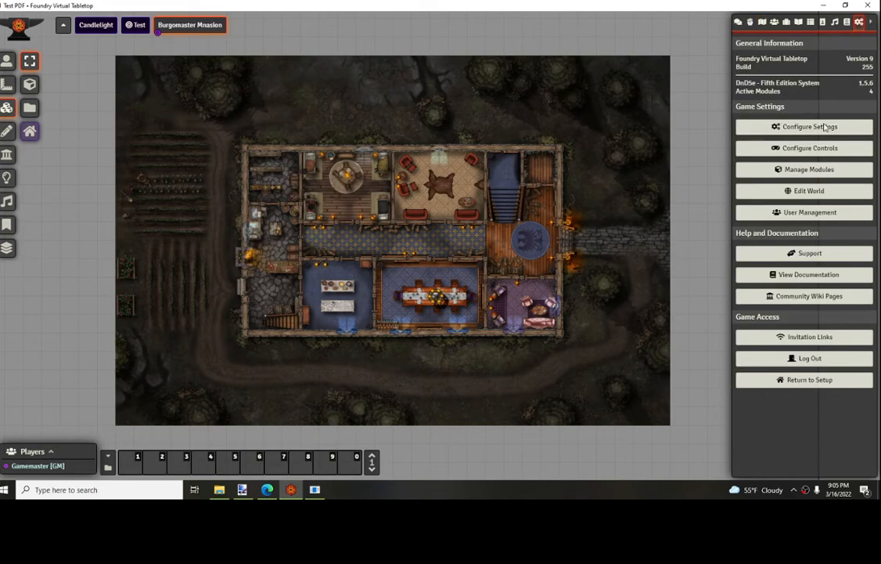
{"action": "left_click", "coordinate": [808, 170]}
{"action": "left_click", "coordinate": [474, 105]}
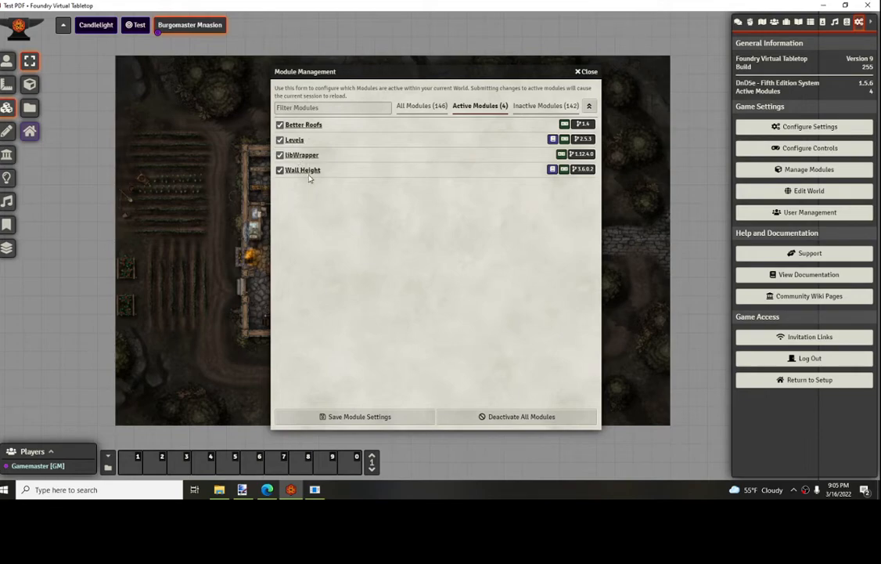
{"action": "left_click", "coordinate": [586, 72]}
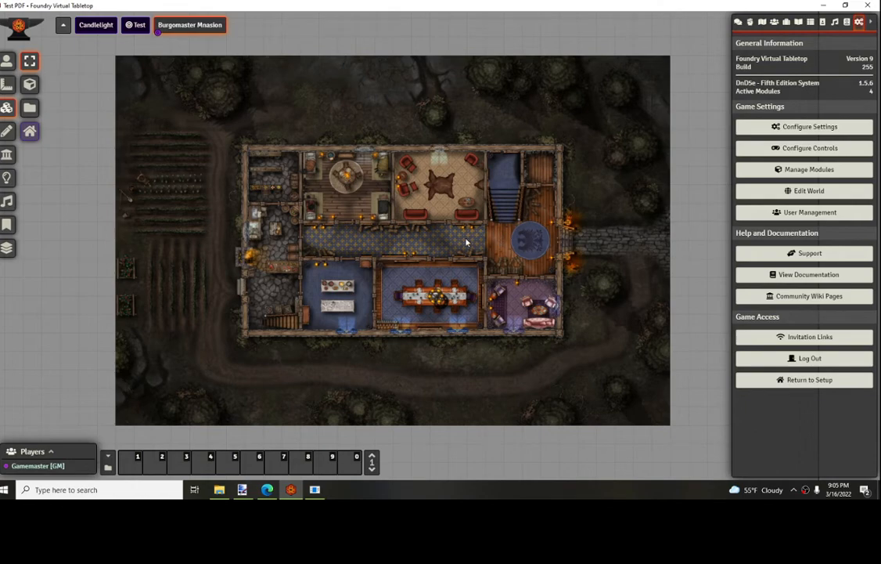
{"action": "left_click", "coordinate": [763, 22]}
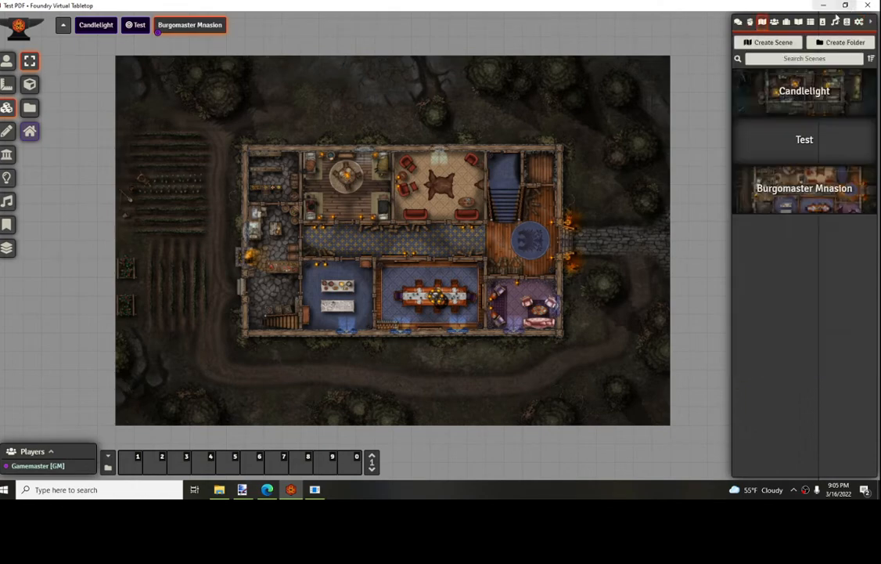
- Open the Levels Layer Tool, enlarge its window and add three new levels
{"action": "left_click", "coordinate": [6, 249]}
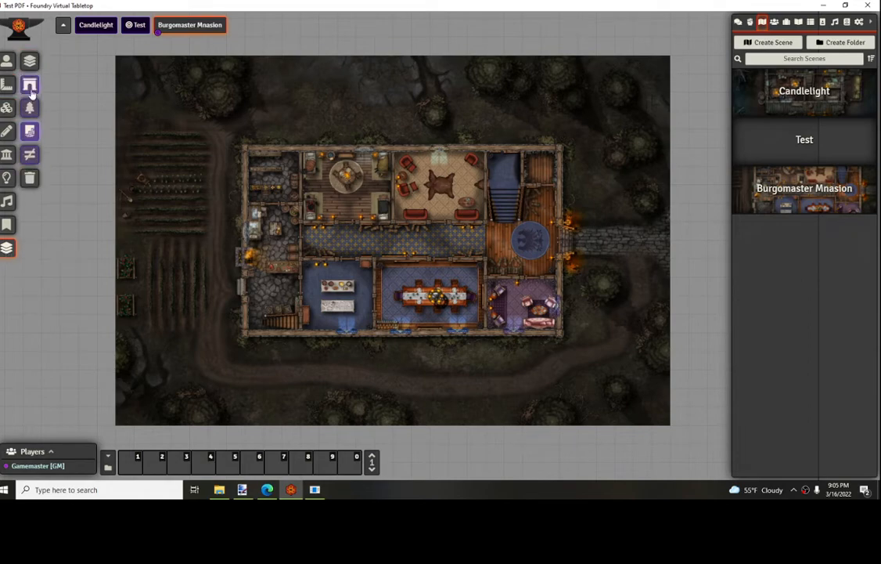
{"action": "left_click", "coordinate": [29, 64]}
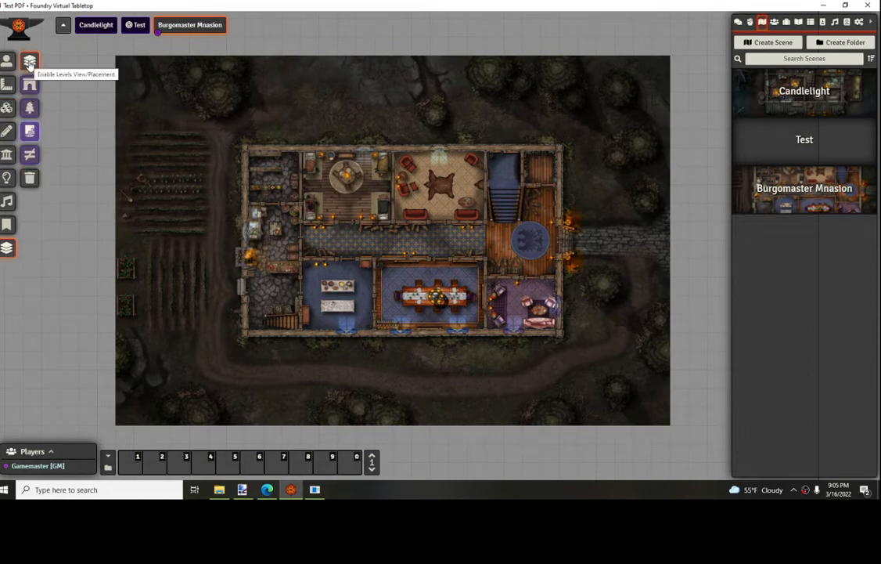
{"action": "left_click", "coordinate": [29, 65]}
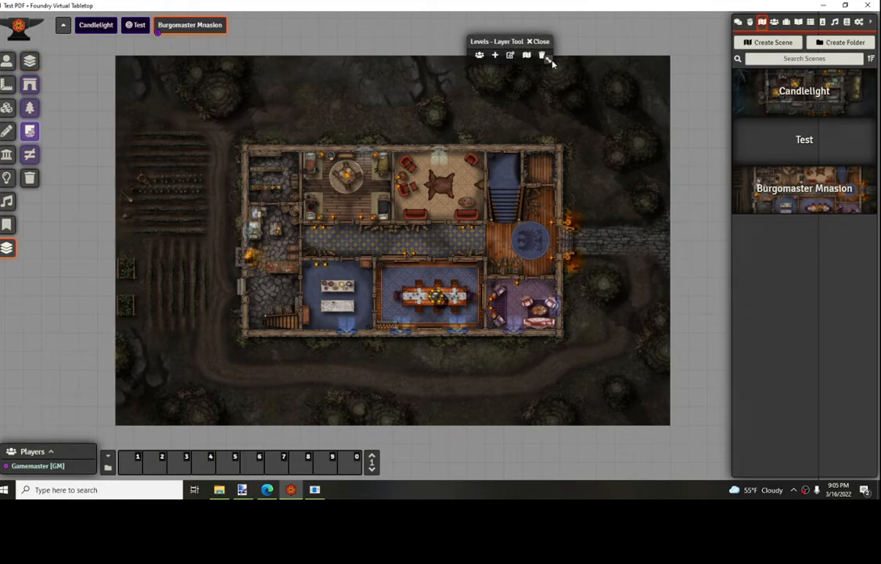
{"action": "left_click_drag", "start_coordinate": [550, 61], "coordinate": [629, 85]}
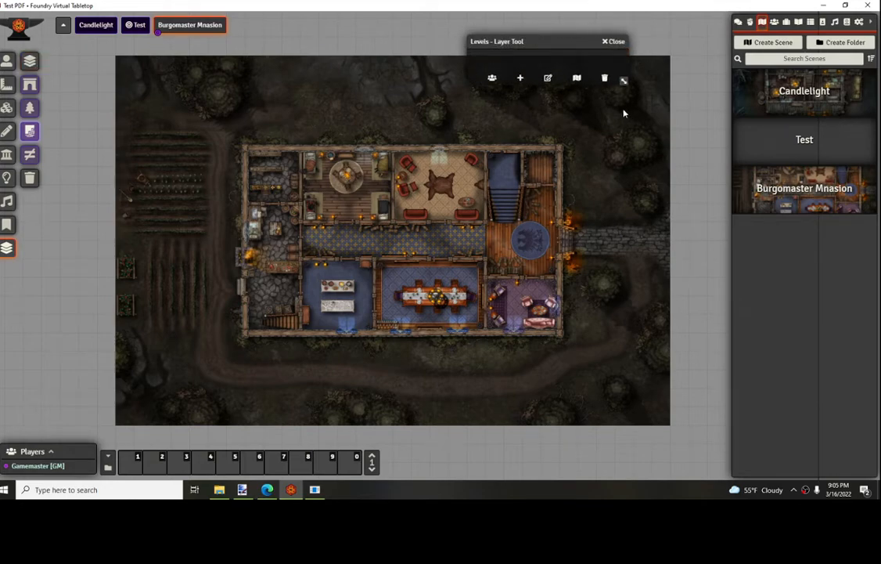
{"action": "left_click", "coordinate": [521, 81]}
{"action": "left_click", "coordinate": [521, 81]}
{"action": "left_click", "coordinate": [521, 81]}
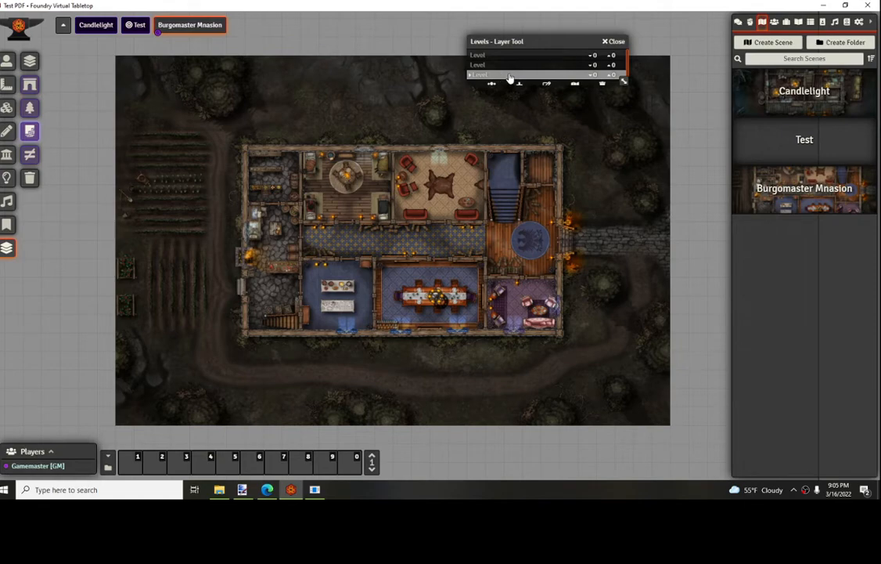
- Name the three levels from lowest to highest Ground, 2nd Floor and 3rd Floor
{"action": "scroll", "coordinate": [501, 80], "scroll_direction": "down", "scroll_amount": 1}
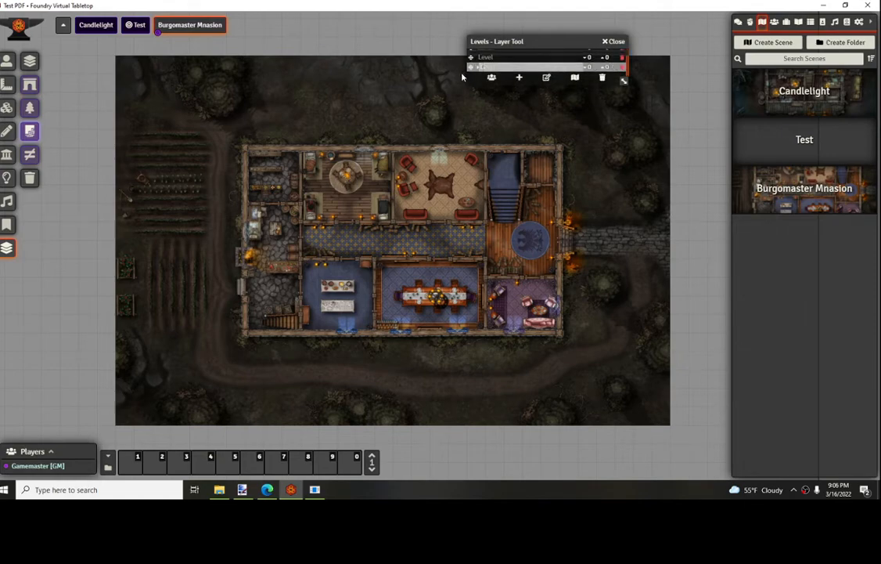
{"action": "type", "text": "Ground"}
{"action": "left_click", "coordinate": [502, 57]}
{"action": "key", "text": "BackSpace"}
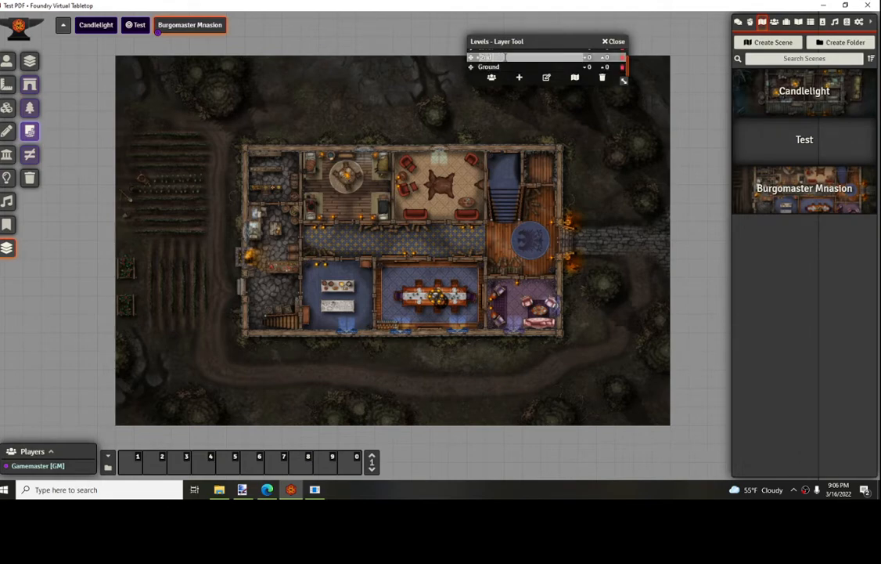
{"action": "scroll", "coordinate": [467, 73], "scroll_direction": "up", "scroll_amount": 2}
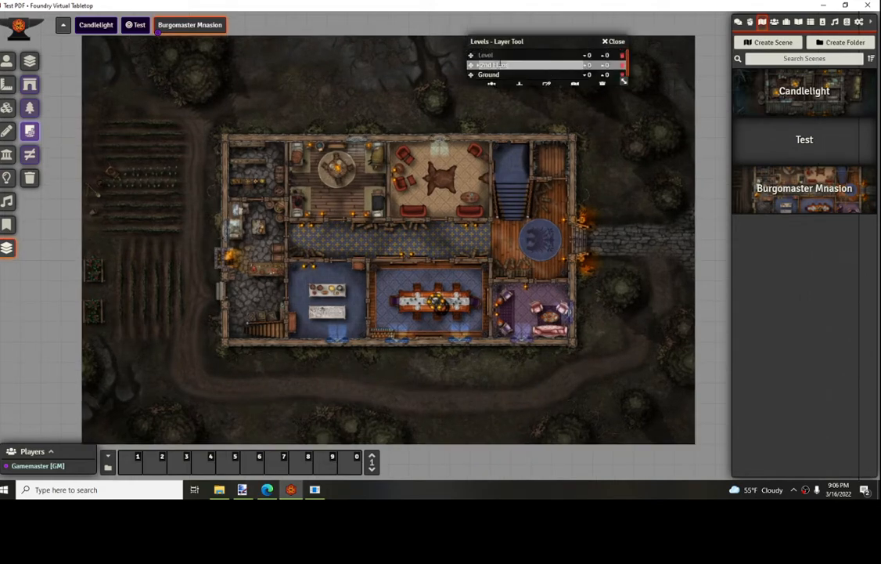
{"action": "left_click", "coordinate": [501, 57]}
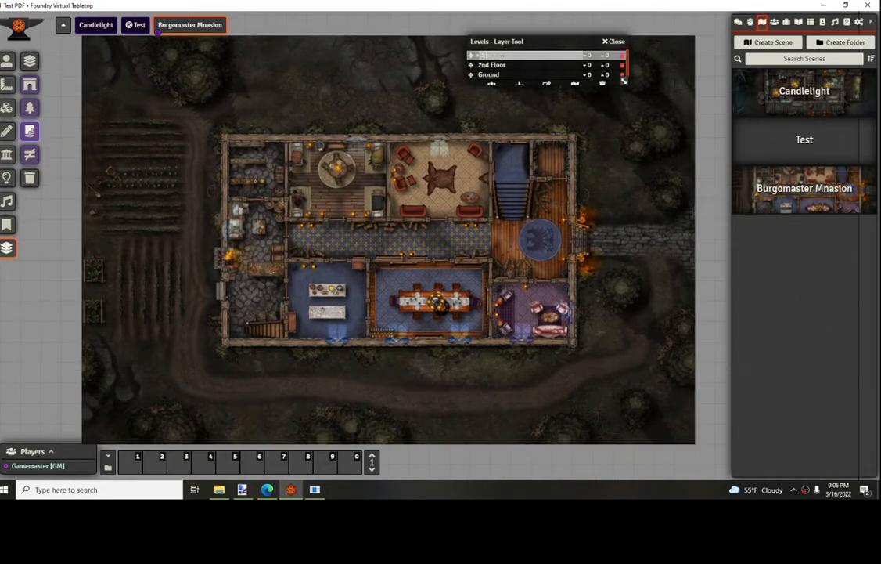
- Set the Ground level's upper elevation to 9 and the 2nd Floor level's elevation range to 10 through 19
{"action": "scroll", "coordinate": [502, 55], "scroll_direction": "down", "scroll_amount": 2}
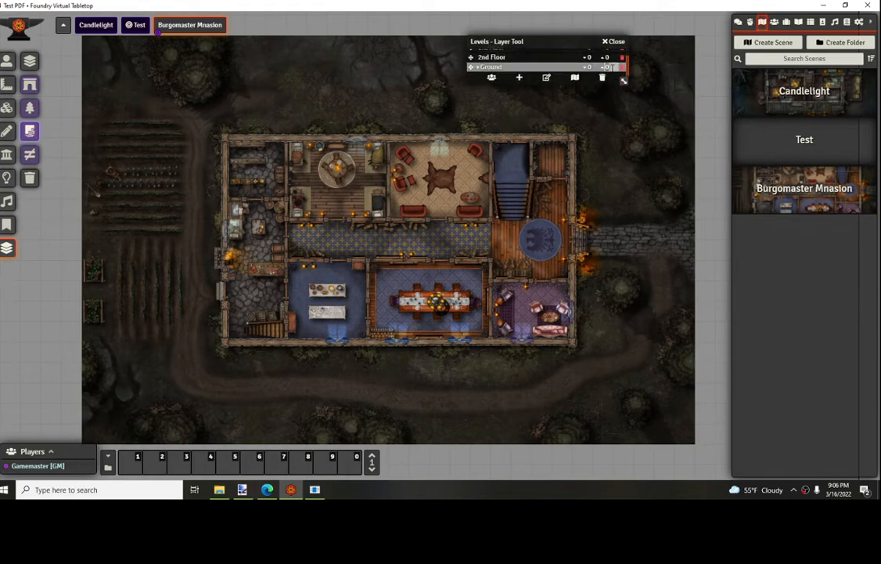
{"action": "scroll", "coordinate": [541, 95], "scroll_direction": "up", "scroll_amount": 2}
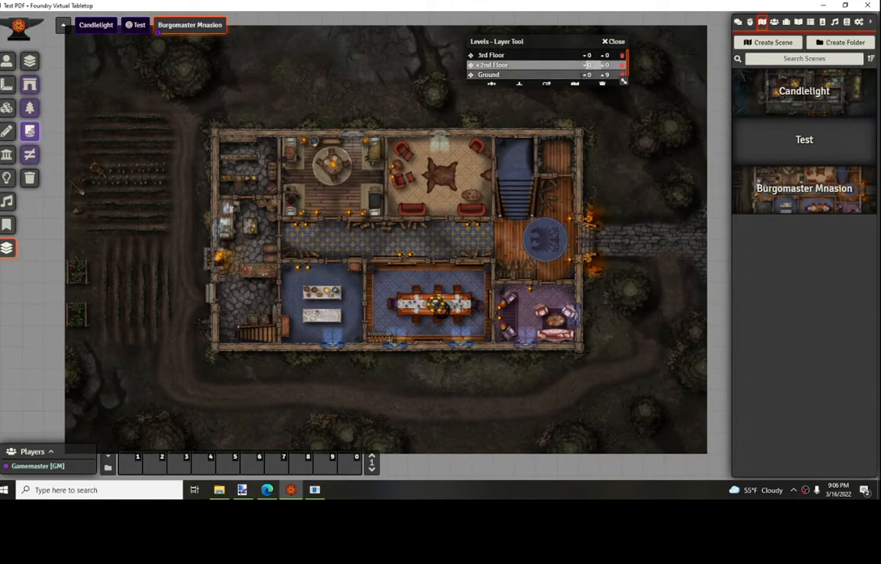
{"action": "type", "text": "10"}
{"action": "left_click", "coordinate": [606, 65]}
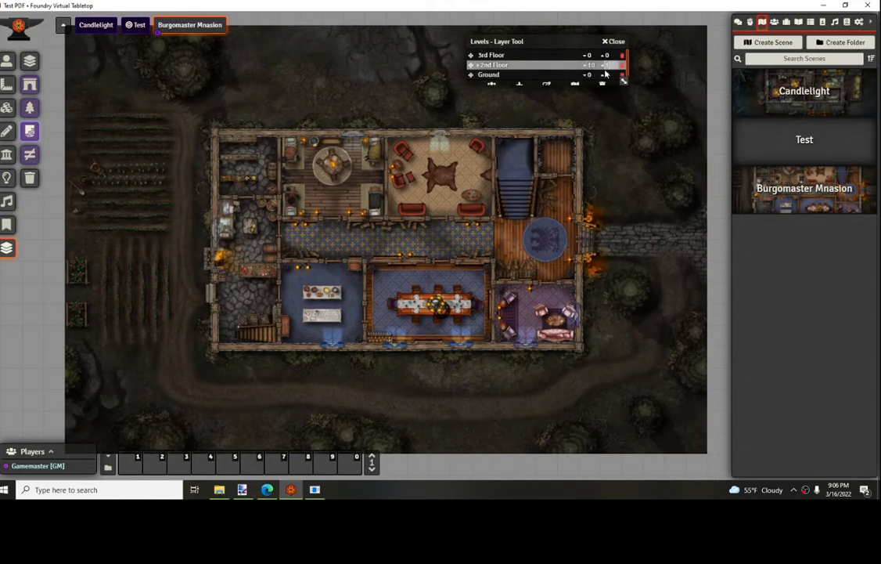
{"action": "scroll", "coordinate": [605, 103], "scroll_direction": "up", "scroll_amount": 2}
- Set the 3rd Floor level's elevation range to 20 at its lower limit and 29 at its upper limit
{"action": "left_click", "coordinate": [592, 56]}
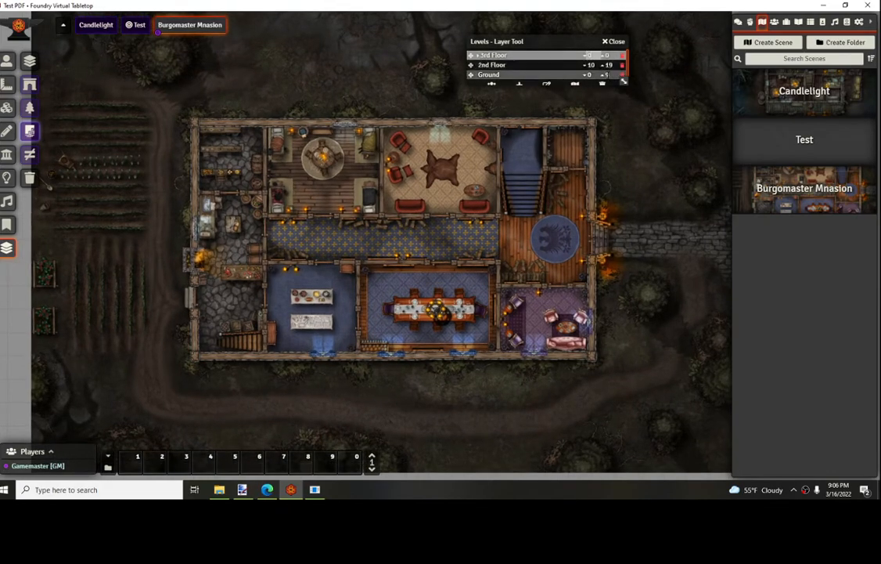
{"action": "type", "text": "20"}
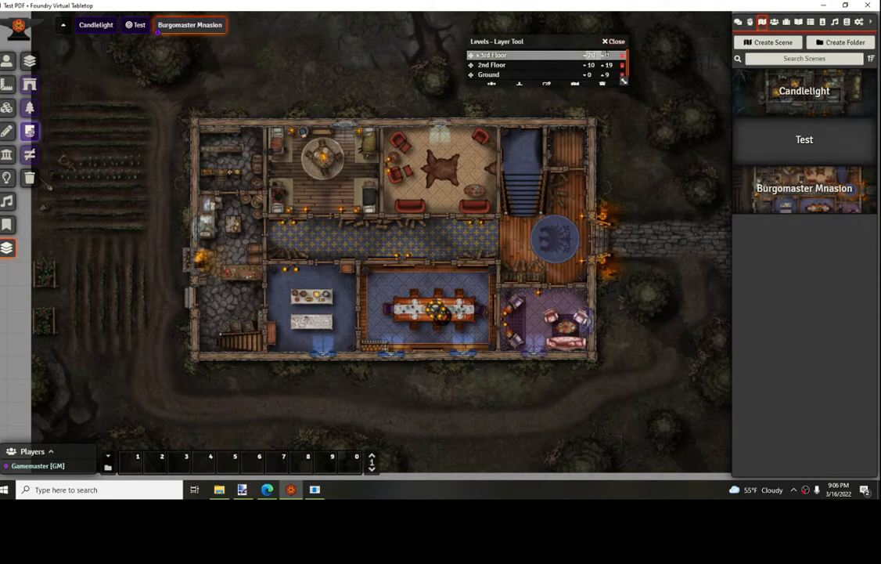
{"action": "left_click", "coordinate": [606, 55]}
{"action": "type", "text": "29"}
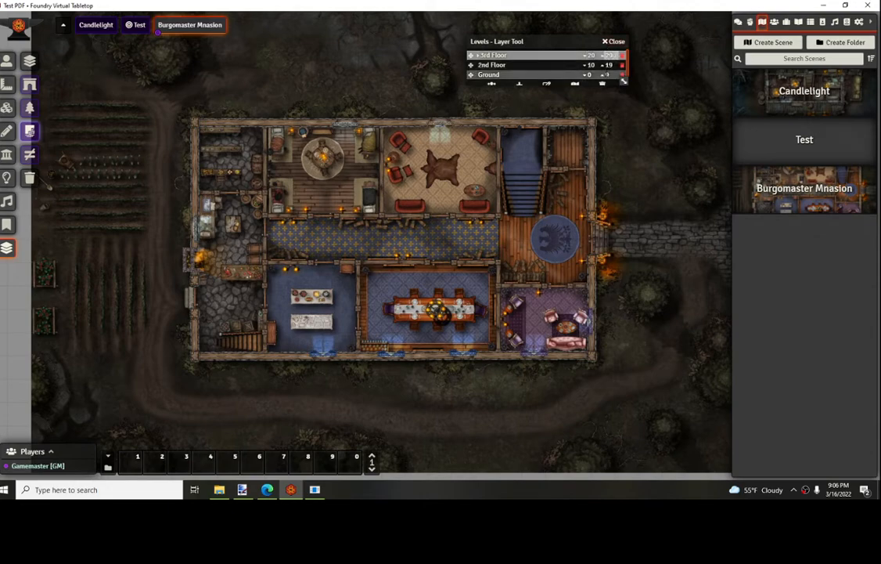
{"action": "scroll", "coordinate": [548, 78], "scroll_direction": "down", "scroll_amount": 1}
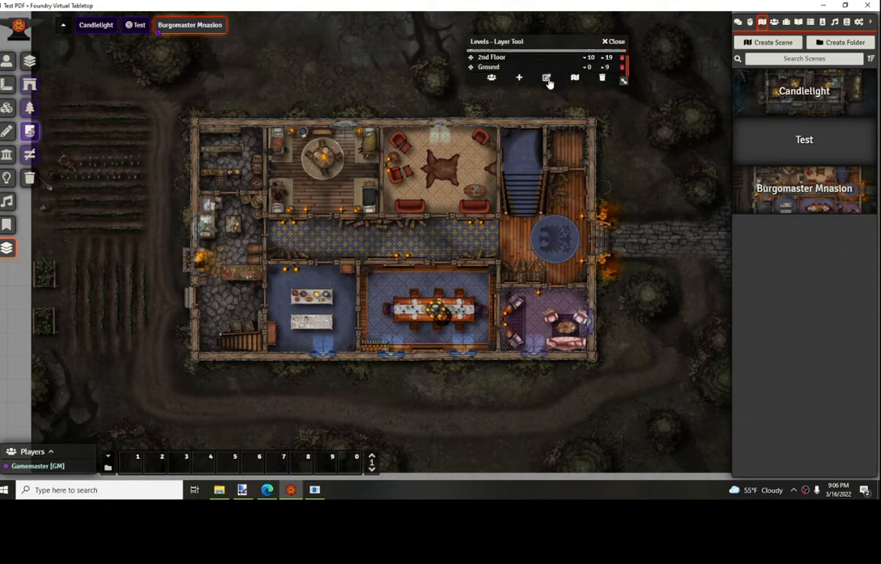
{"action": "scroll", "coordinate": [551, 90], "scroll_direction": "up", "scroll_amount": 4}
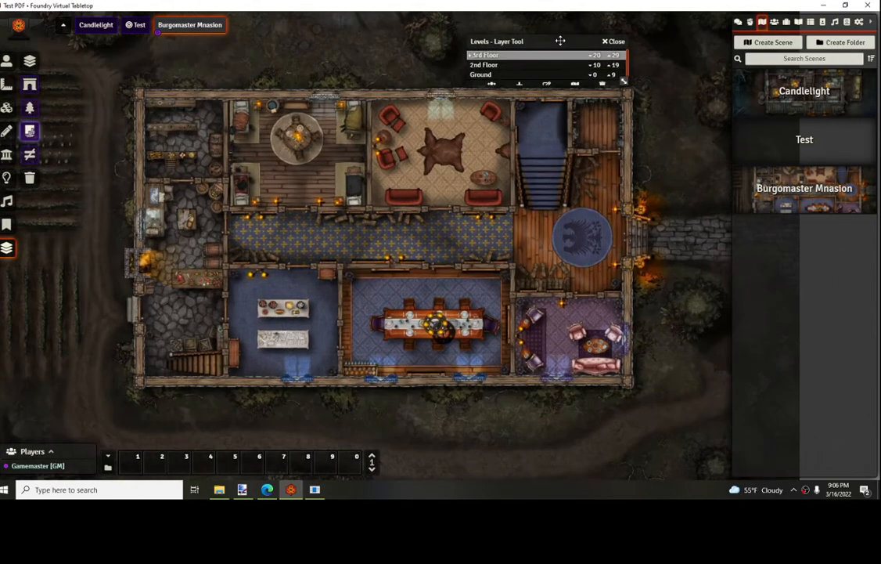
- Move and enlarge the Levels Layer Tool window so all levels show, and make Ground the active level
{"action": "left_click_drag", "start_coordinate": [559, 37], "coordinate": [598, 27]}
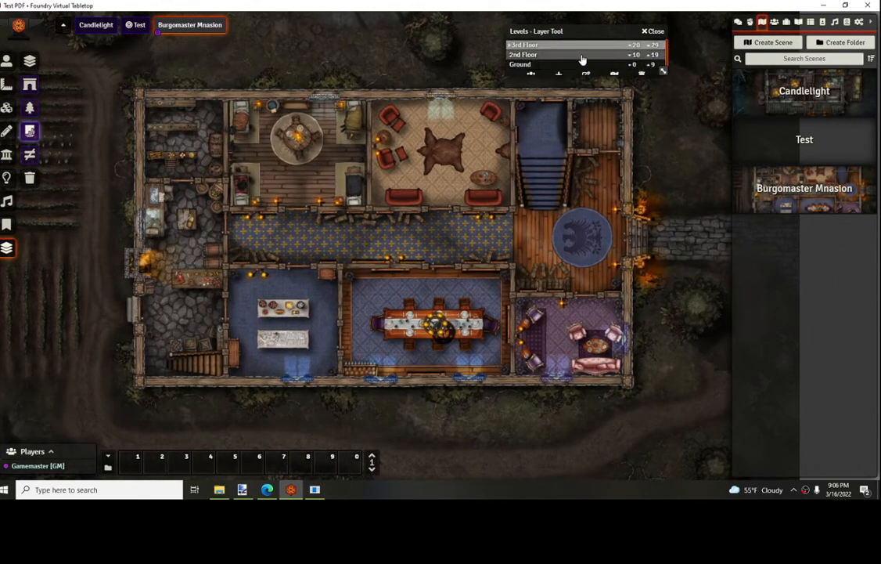
{"action": "left_click", "coordinate": [530, 68]}
{"action": "left_click_drag", "start_coordinate": [663, 72], "coordinate": [692, 94]}
{"action": "left_click_drag", "start_coordinate": [618, 32], "coordinate": [644, 21]}
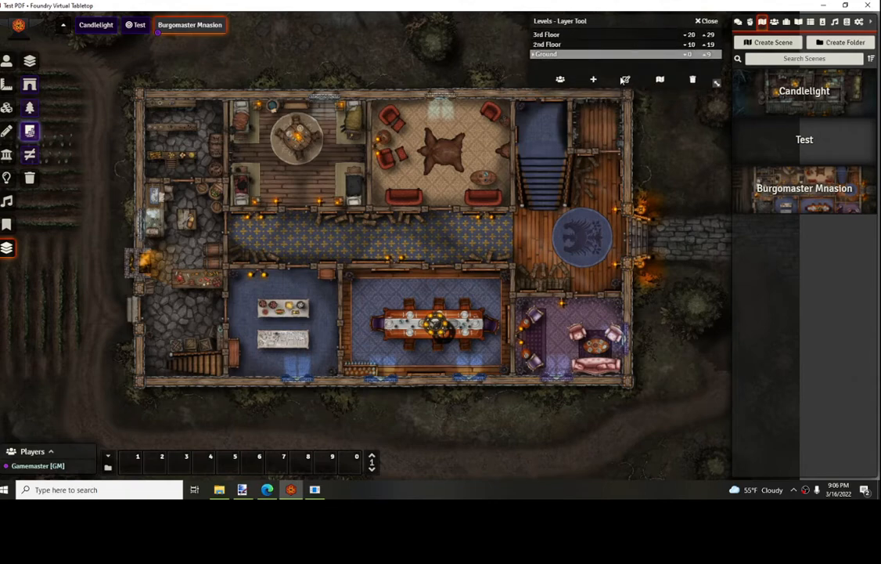
- Draw walls along all four edges of the Ground map image to enclose the scene
{"action": "scroll", "coordinate": [643, 188], "scroll_direction": "down", "scroll_amount": 4}
{"action": "left_click_drag", "start_coordinate": [595, 158], "coordinate": [608, 185]}
{"action": "scroll", "coordinate": [619, 174], "scroll_direction": "down", "scroll_amount": 1}
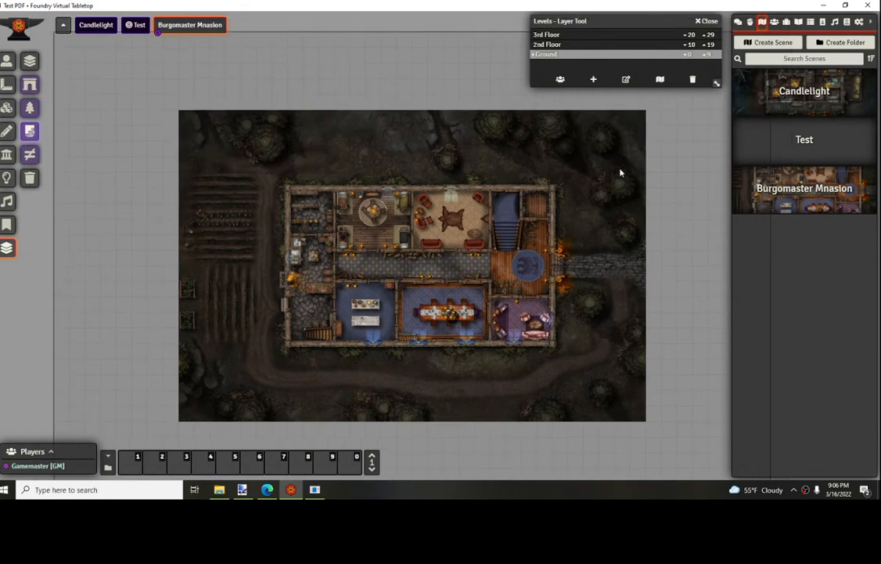
{"action": "left_click", "coordinate": [6, 154]}
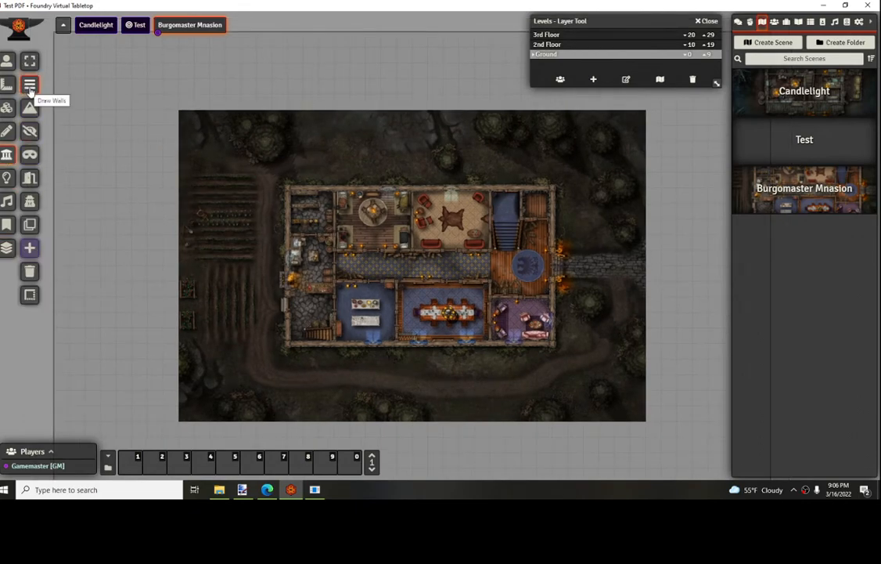
{"action": "scroll", "coordinate": [185, 121], "scroll_direction": "up", "scroll_amount": 1}
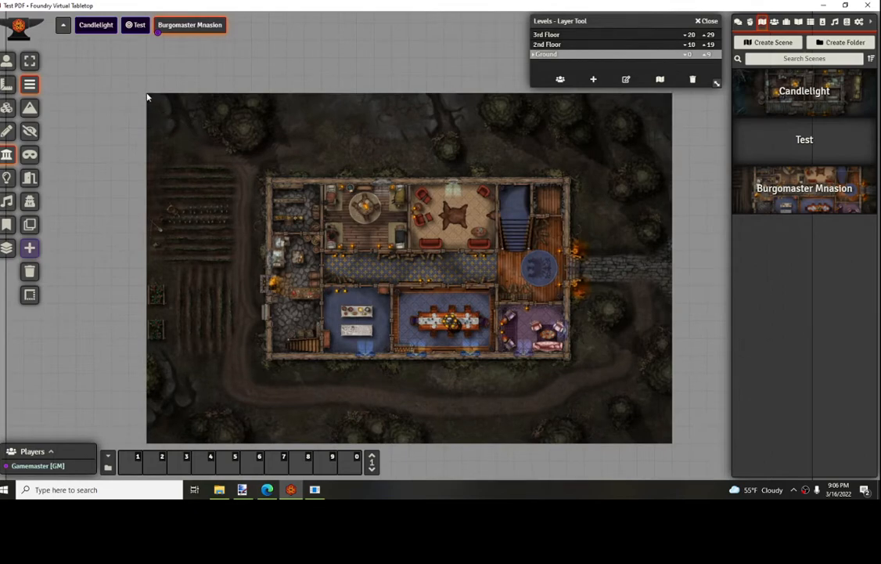
{"action": "left_click_drag", "start_coordinate": [147, 95], "coordinate": [670, 96]}
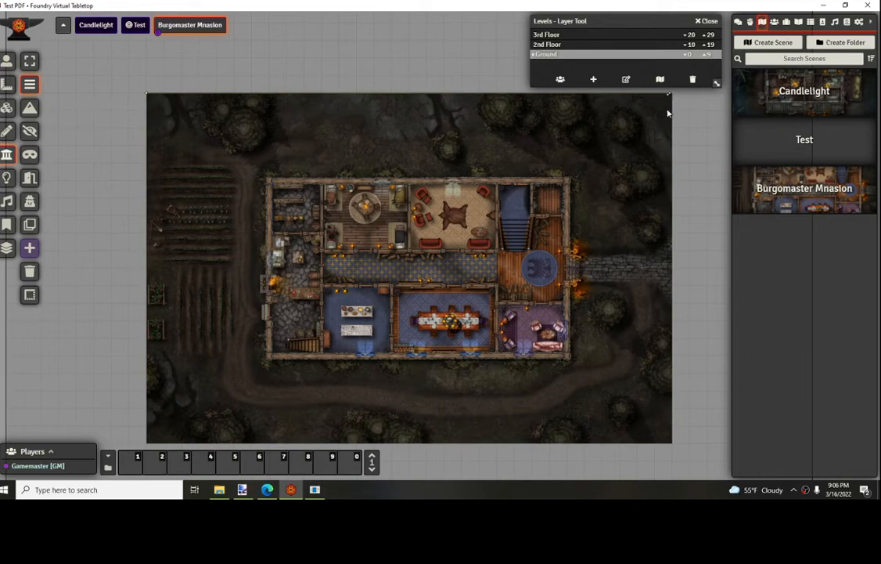
{"action": "left_click", "coordinate": [673, 447]}
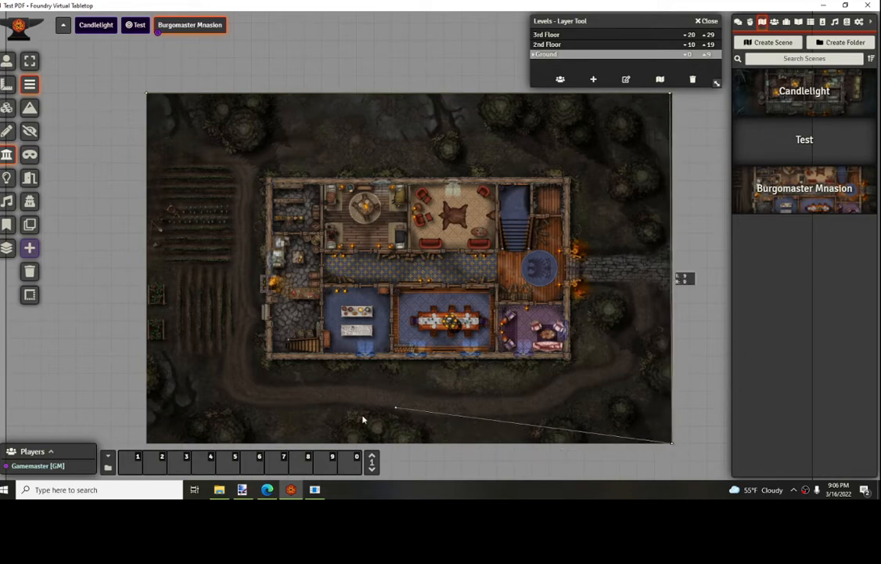
{"action": "left_click", "coordinate": [147, 447]}
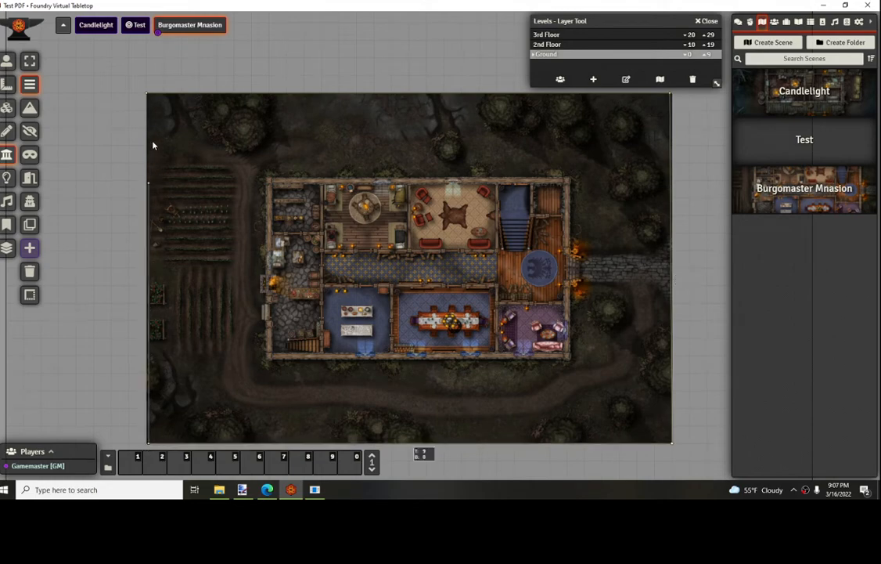
{"action": "left_click", "coordinate": [146, 95]}
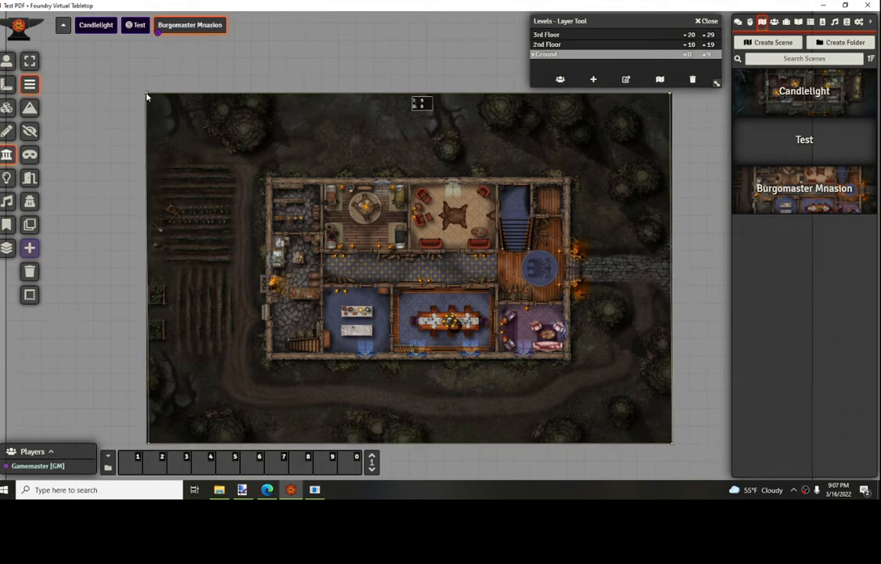
- Draw walls around the mansion's northwest exterior, the bedroom's side partitions and the hallway's north side, leaving gaps for windows and doors
{"action": "scroll", "coordinate": [166, 105], "scroll_direction": "up", "scroll_amount": 3}
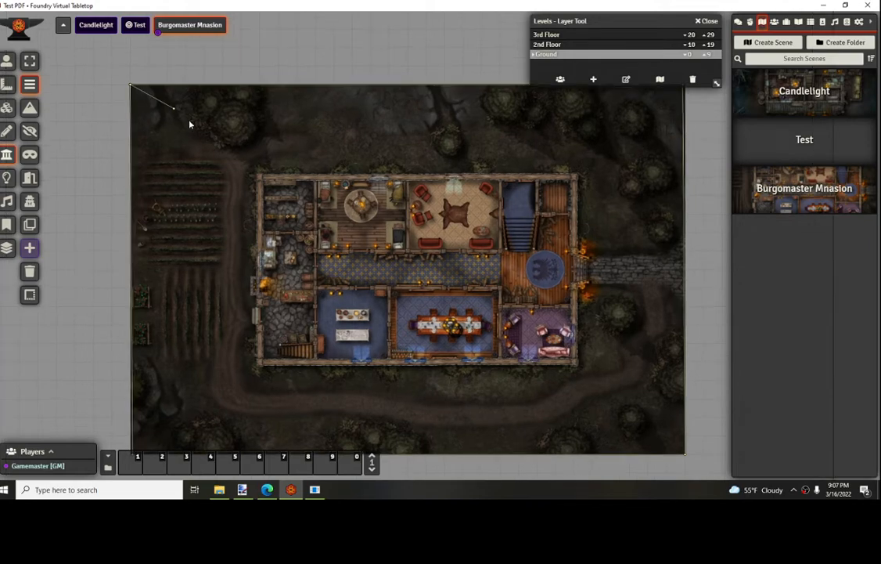
{"action": "scroll", "coordinate": [215, 146], "scroll_direction": "up", "scroll_amount": 2}
{"action": "scroll", "coordinate": [454, 232], "scroll_direction": "up", "scroll_amount": 2}
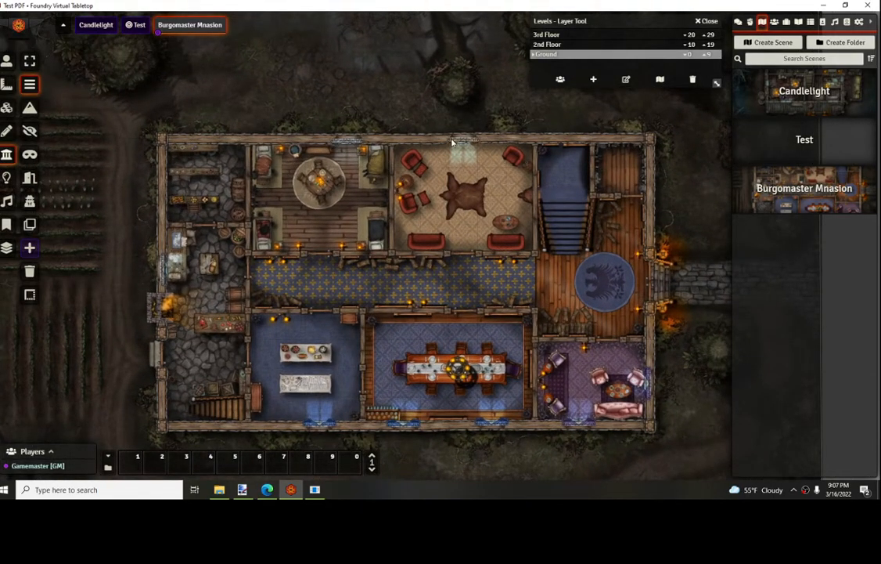
{"action": "mouse_move", "coordinate": [409, 141]}
{"action": "left_mouse_down"}
{"action": "mouse_move", "coordinate": [162, 142]}
{"action": "mouse_move", "coordinate": [162, 253]}
{"action": "left_mouse_up"}
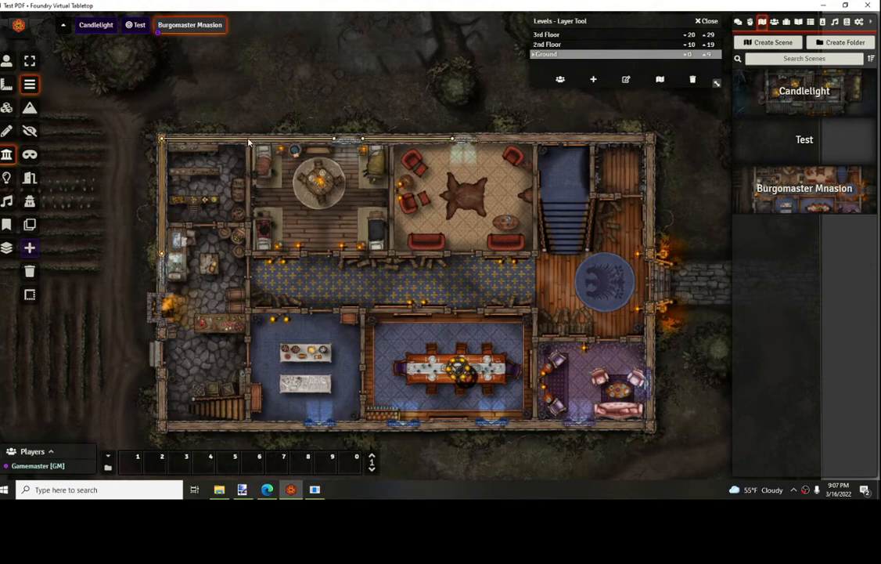
{"action": "left_click_drag", "start_coordinate": [248, 140], "coordinate": [249, 252]}
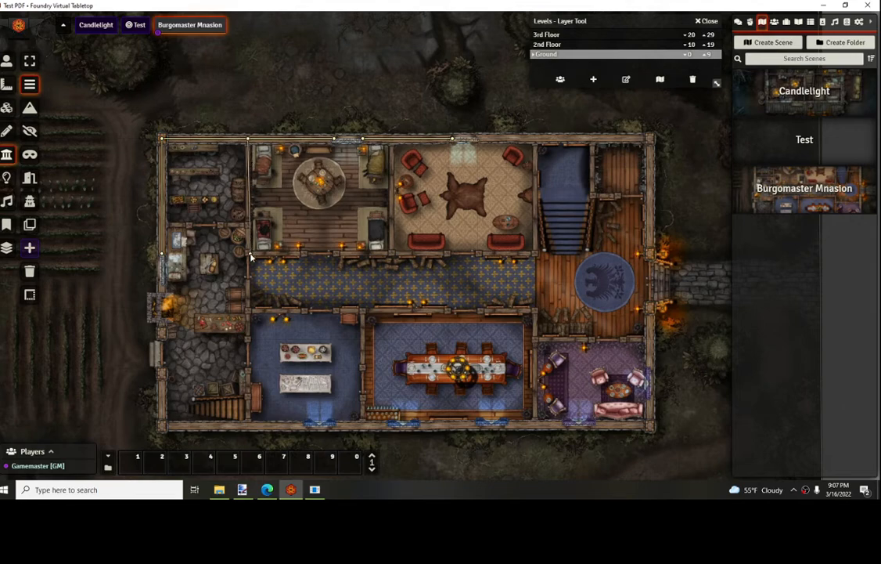
{"action": "left_click_drag", "start_coordinate": [251, 254], "coordinate": [248, 250]}
{"action": "left_click_drag", "start_coordinate": [334, 257], "coordinate": [450, 259]}
{"action": "left_click_drag", "start_coordinate": [392, 143], "coordinate": [394, 257]}
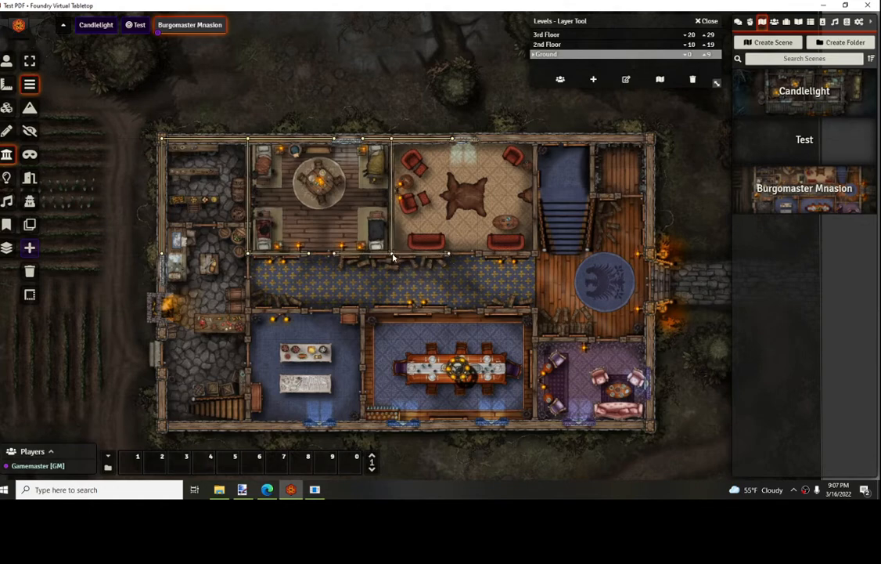
- Wall the lounge's east side and complete the mansion's outer walls, leaving gaps at the front entrance, windows and side door
{"action": "left_click_drag", "start_coordinate": [478, 258], "coordinate": [532, 256]}
{"action": "left_click_drag", "start_coordinate": [537, 147], "coordinate": [536, 254]}
{"action": "mouse_move", "coordinate": [536, 140]}
{"action": "left_mouse_down"}
{"action": "mouse_move", "coordinate": [653, 140]}
{"action": "mouse_move", "coordinate": [660, 210]}
{"action": "mouse_move", "coordinate": [651, 256]}
{"action": "left_mouse_up"}
{"action": "mouse_move", "coordinate": [651, 304]}
{"action": "left_mouse_down"}
{"action": "mouse_move", "coordinate": [652, 427]}
{"action": "mouse_move", "coordinate": [421, 427]}
{"action": "left_mouse_up"}
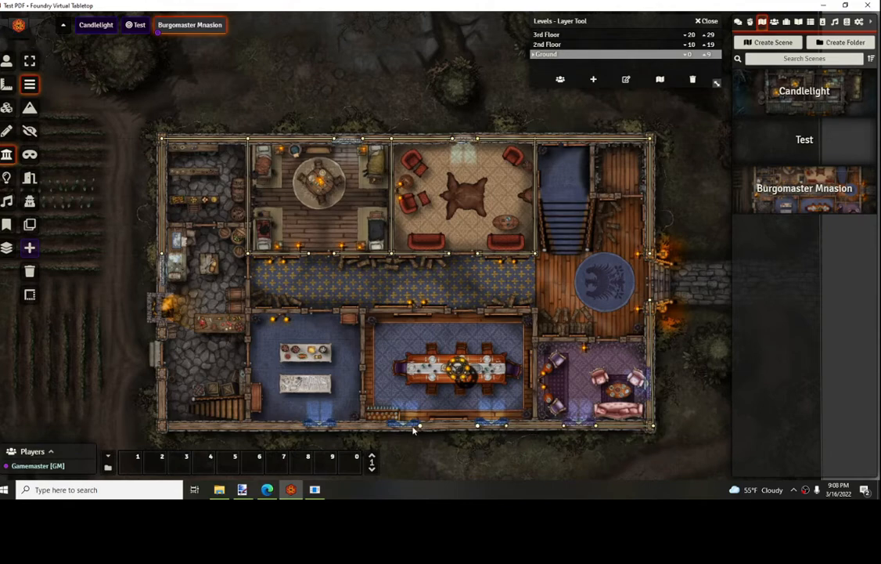
{"action": "left_click_drag", "start_coordinate": [338, 427], "coordinate": [305, 426]}
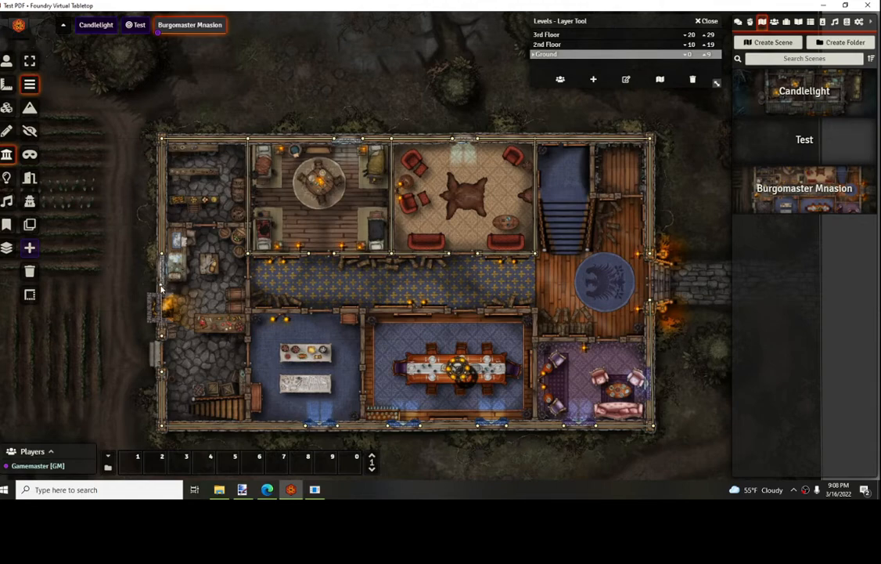
- Draw walls along the hallway's south side and around the southeast parlor, leaving gaps for the doorways
{"action": "left_click_drag", "start_coordinate": [245, 313], "coordinate": [535, 312]}
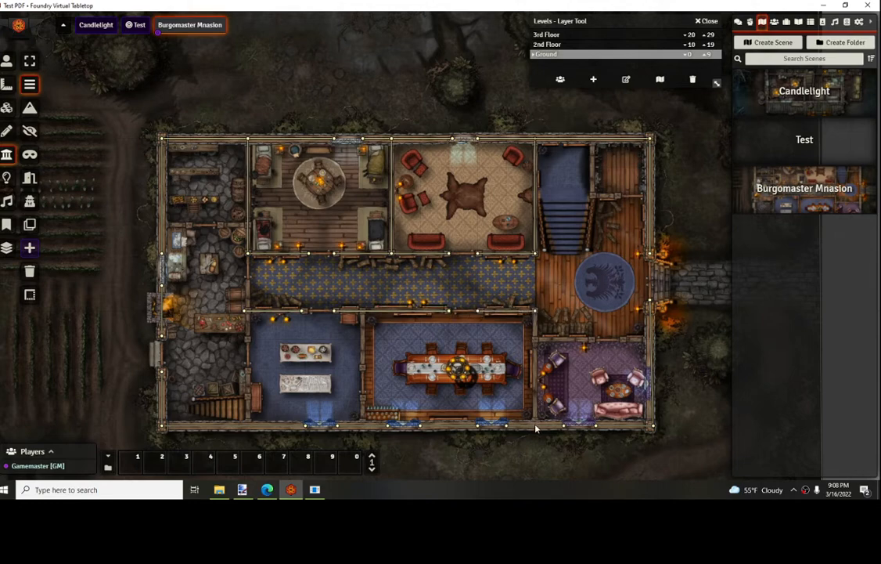
{"action": "left_click_drag", "start_coordinate": [536, 427], "coordinate": [536, 312]}
{"action": "left_click_drag", "start_coordinate": [593, 339], "coordinate": [536, 340]}
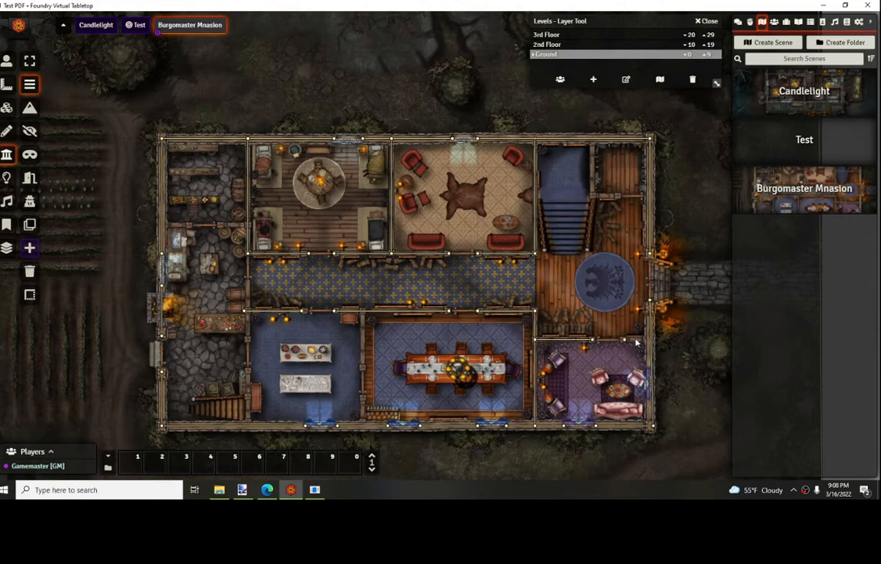
{"action": "left_click_drag", "start_coordinate": [636, 342], "coordinate": [652, 342]}
- Wall off the small northeast room beside the stairs and the northwest storeroom above the kitchen, leaving door gaps
{"action": "left_click_drag", "start_coordinate": [620, 196], "coordinate": [591, 195]}
{"action": "scroll", "coordinate": [487, 298], "scroll_direction": "down", "scroll_amount": 1}
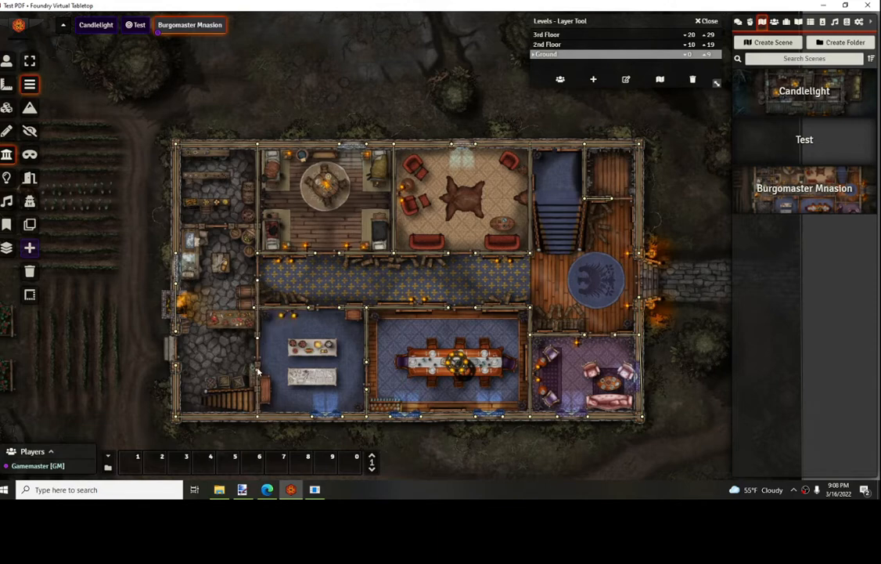
{"action": "scroll", "coordinate": [232, 324], "scroll_direction": "down", "scroll_amount": 3}
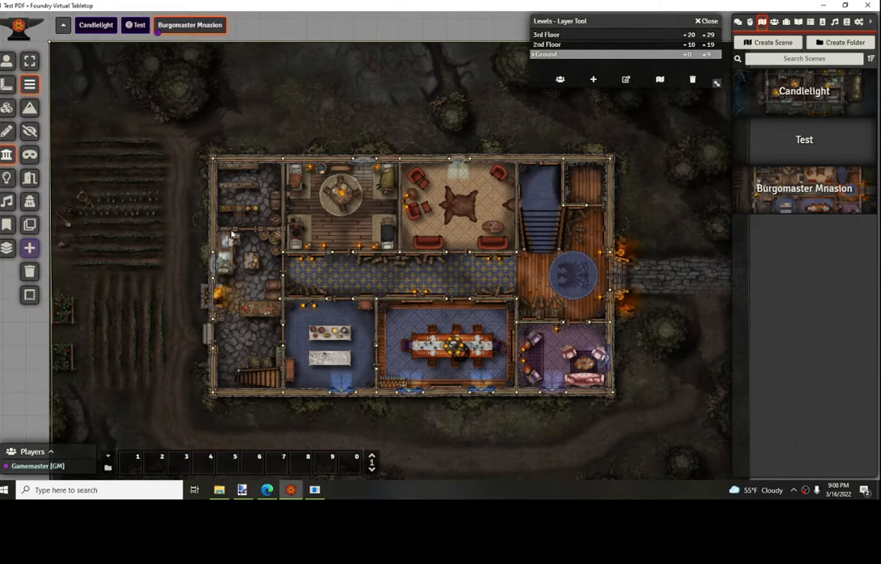
{"action": "scroll", "coordinate": [231, 234], "scroll_direction": "up", "scroll_amount": 3}
{"action": "left_click_drag", "start_coordinate": [209, 225], "coordinate": [239, 225]}
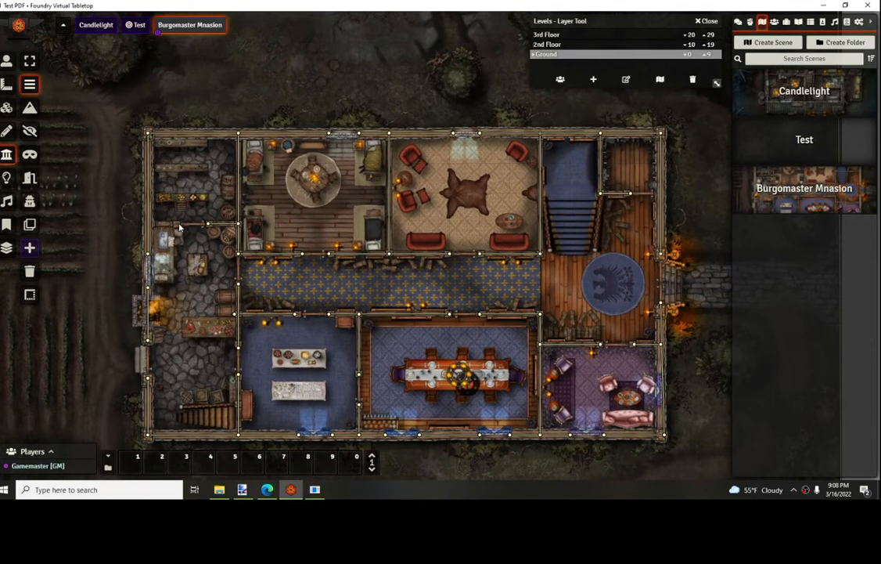
{"action": "left_click_drag", "start_coordinate": [179, 227], "coordinate": [146, 225]}
- Draw door segments across the doorway gaps in the mansion's ground-floor walls
{"action": "scroll", "coordinate": [332, 290], "scroll_direction": "down", "scroll_amount": 2}
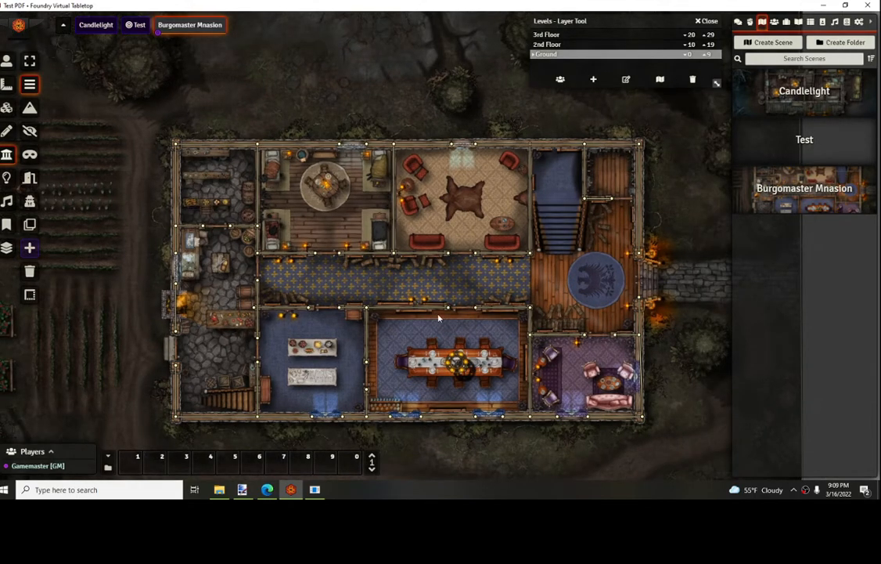
{"action": "left_click", "coordinate": [30, 178]}
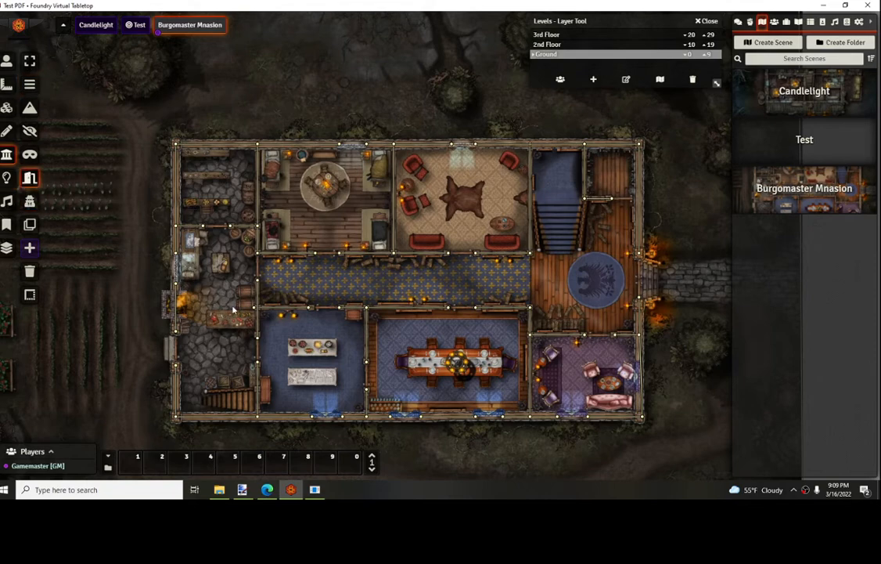
{"action": "left_click_drag", "start_coordinate": [202, 225], "coordinate": [230, 225]}
{"action": "left_click_drag", "start_coordinate": [315, 252], "coordinate": [342, 253]}
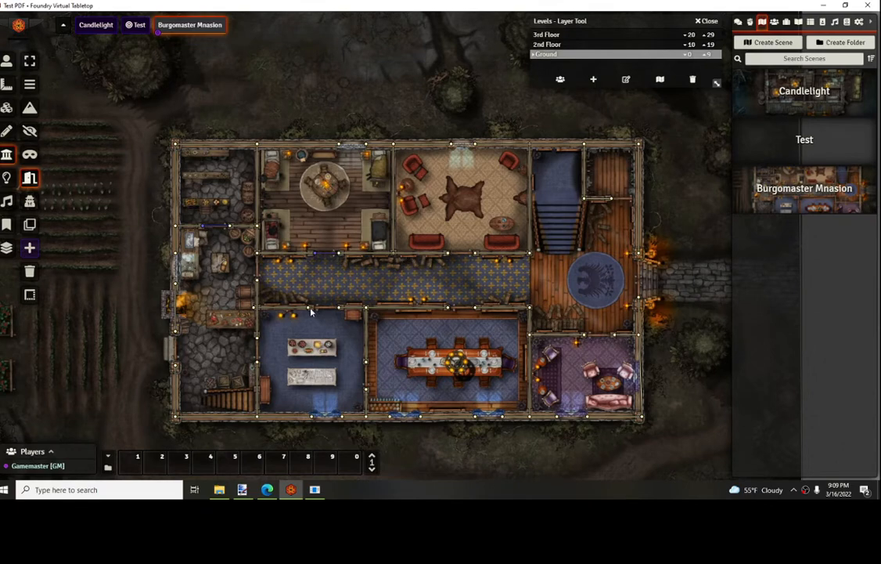
{"action": "left_click_drag", "start_coordinate": [311, 312], "coordinate": [341, 311]}
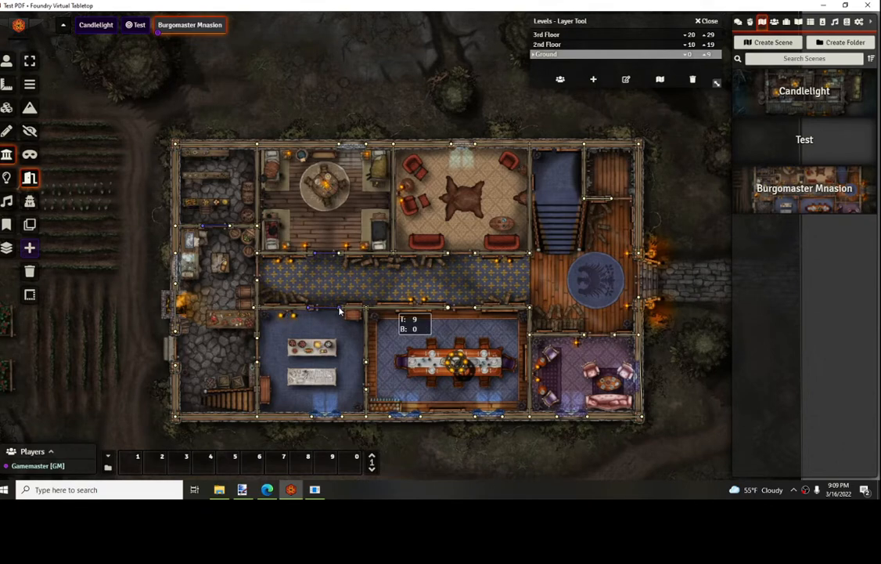
{"action": "left_click_drag", "start_coordinate": [459, 311], "coordinate": [474, 311]}
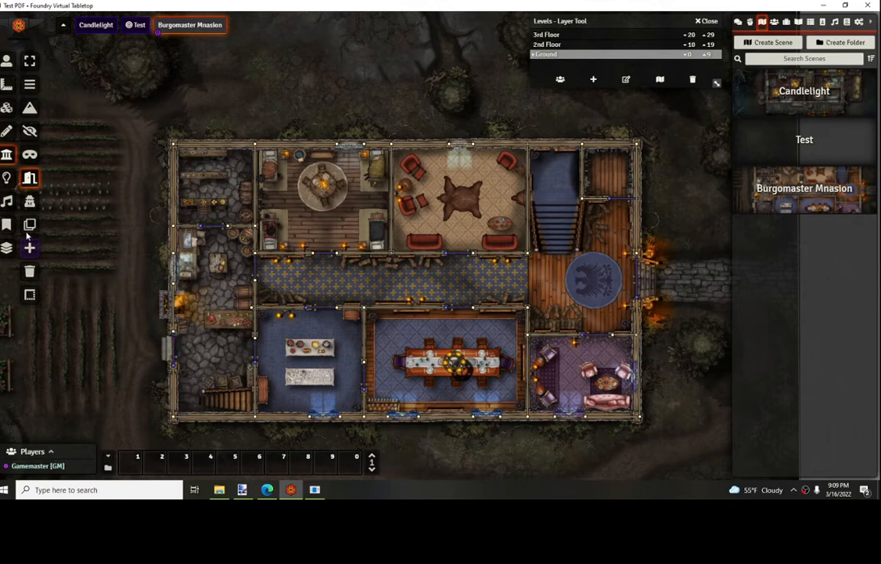
- Draw invisible walls across the window gaps and terrain walls along the railings of both staircases
{"action": "left_click", "coordinate": [29, 130]}
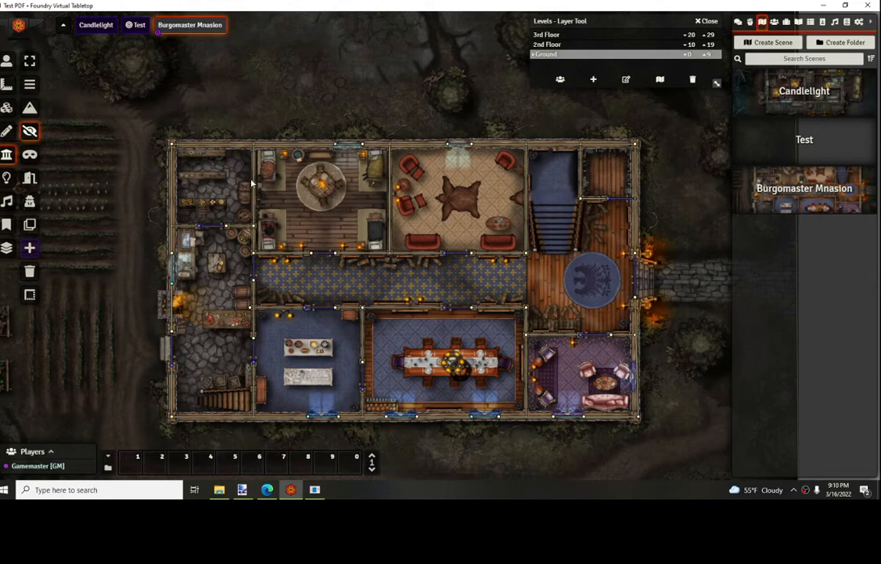
{"action": "left_click", "coordinate": [30, 107]}
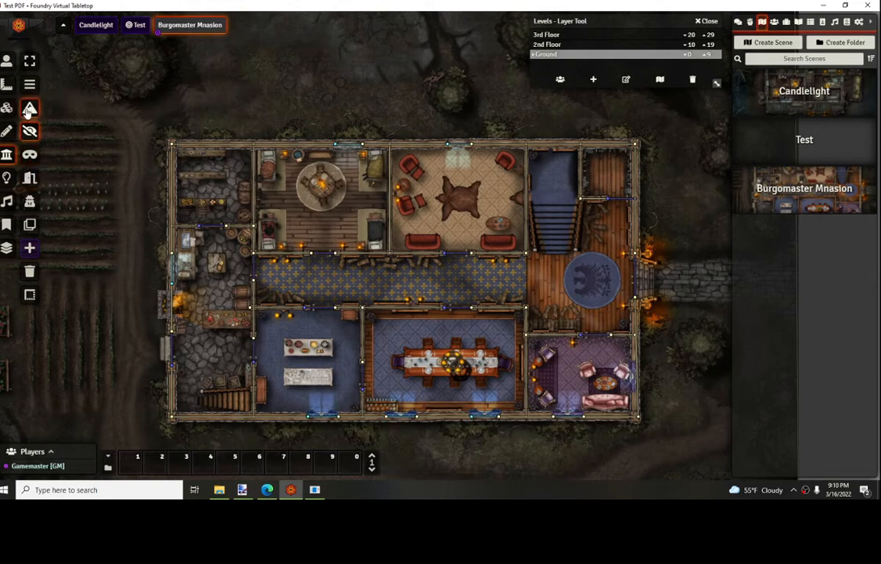
{"action": "left_click_drag", "start_coordinate": [202, 395], "coordinate": [252, 396]}
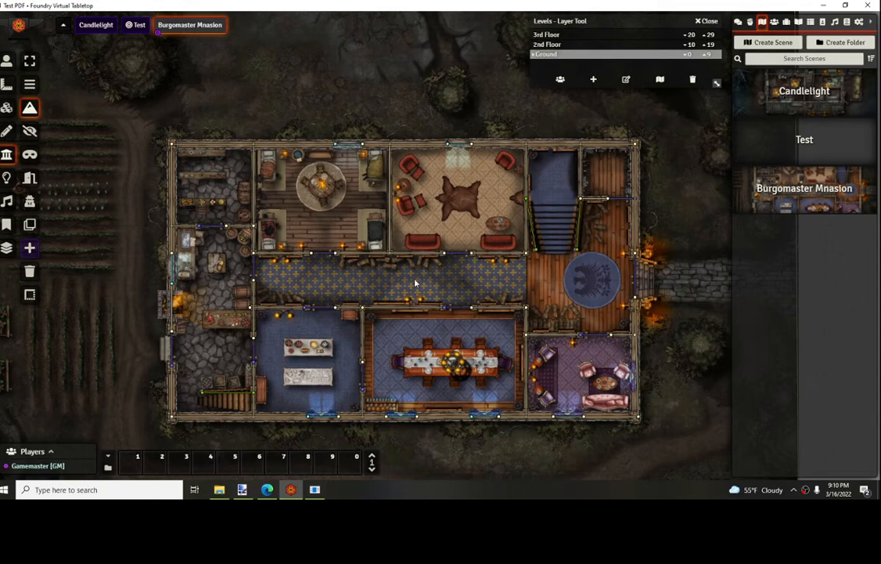
- Make 2nd Floor the active level and open the tile browser on the scene's overhead image folder
{"action": "scroll", "coordinate": [411, 284], "scroll_direction": "down", "scroll_amount": 2}
{"action": "scroll", "coordinate": [408, 283], "scroll_direction": "down", "scroll_amount": 1}
{"action": "mouse_move", "coordinate": [415, 271]}
{"action": "left_mouse_down"}
{"action": "mouse_move", "coordinate": [402, 228]}
{"action": "mouse_move", "coordinate": [430, 271]}
{"action": "left_mouse_up"}
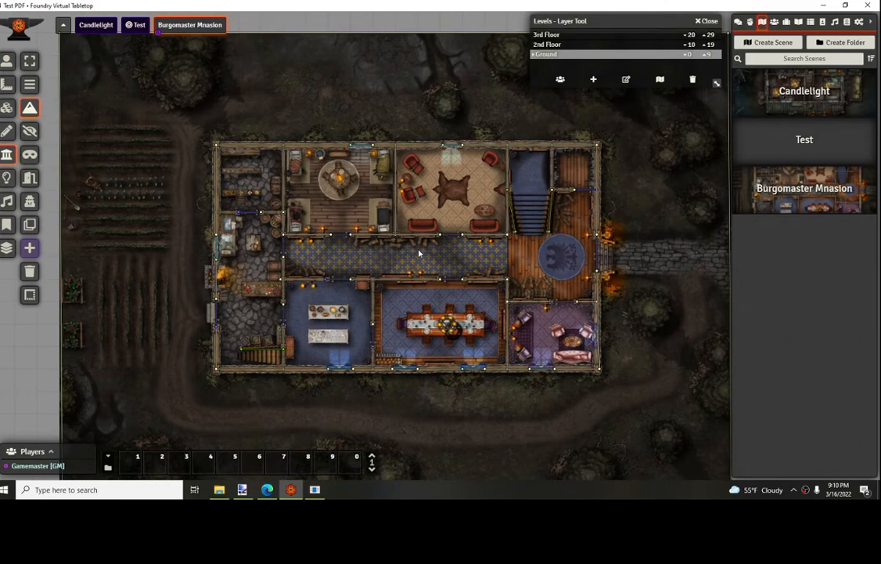
{"action": "left_click", "coordinate": [548, 45]}
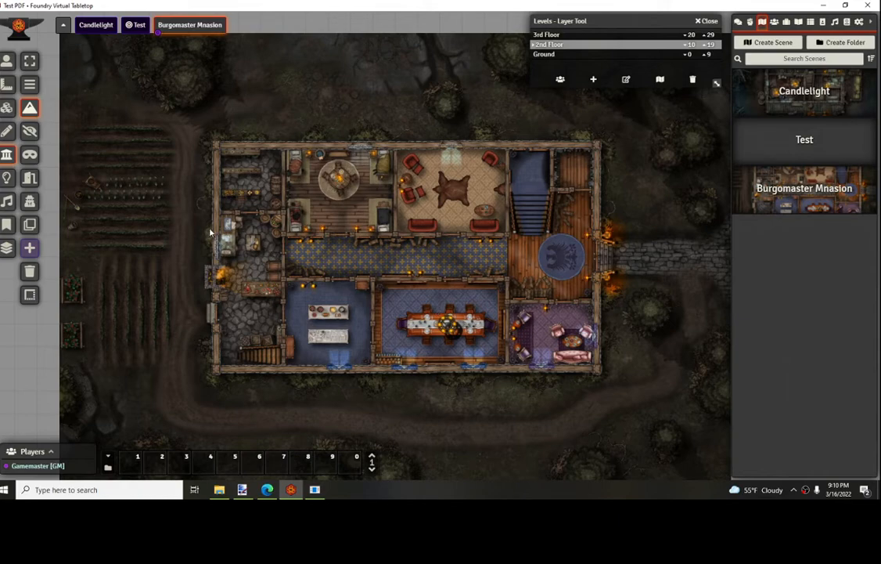
{"action": "left_click", "coordinate": [6, 107]}
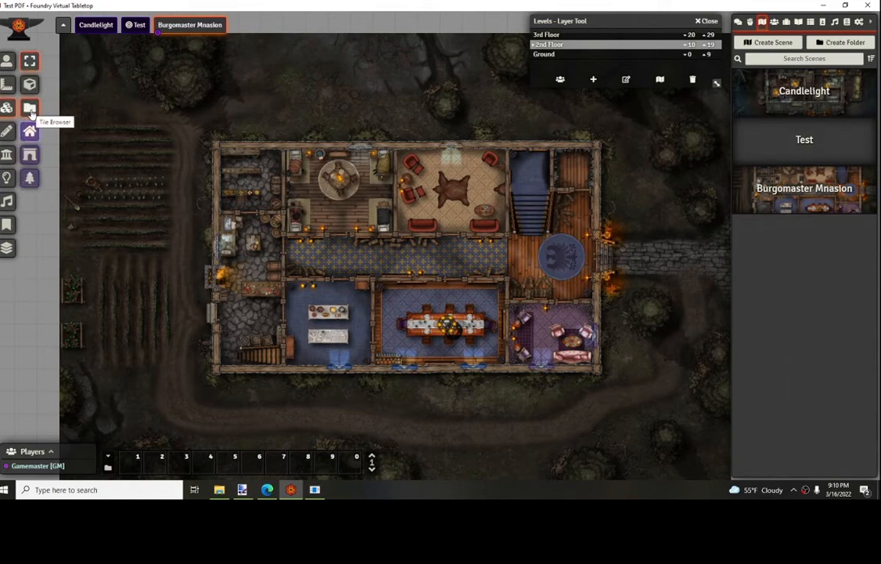
{"action": "left_click", "coordinate": [7, 247]}
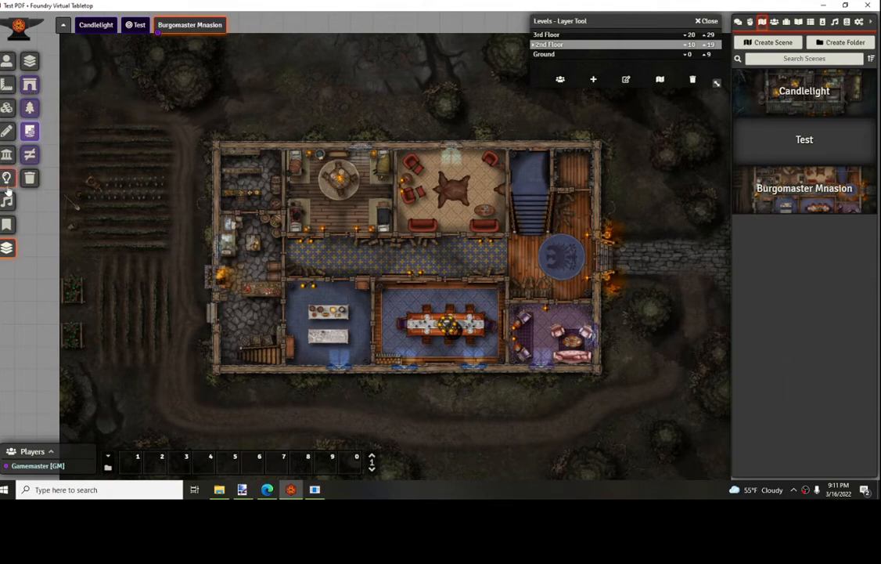
{"action": "left_click", "coordinate": [8, 107]}
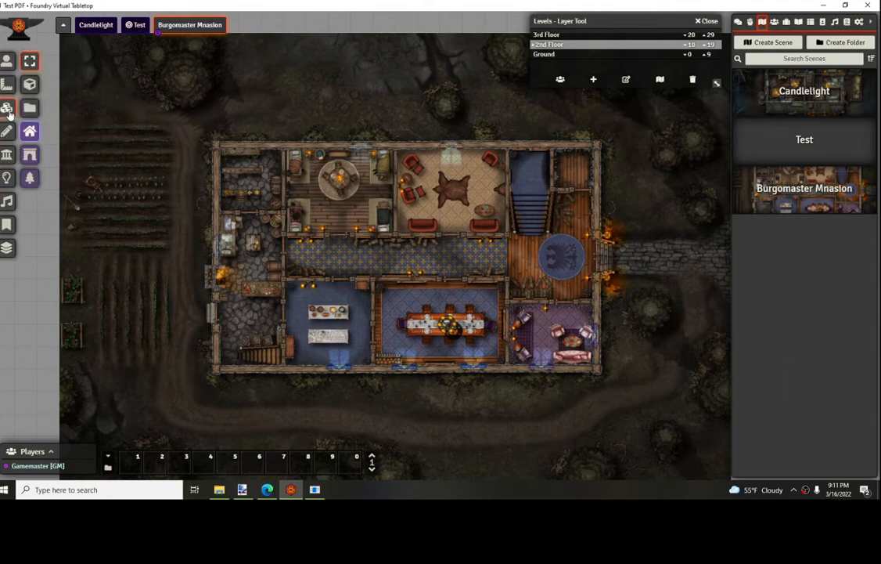
{"action": "left_click", "coordinate": [30, 108]}
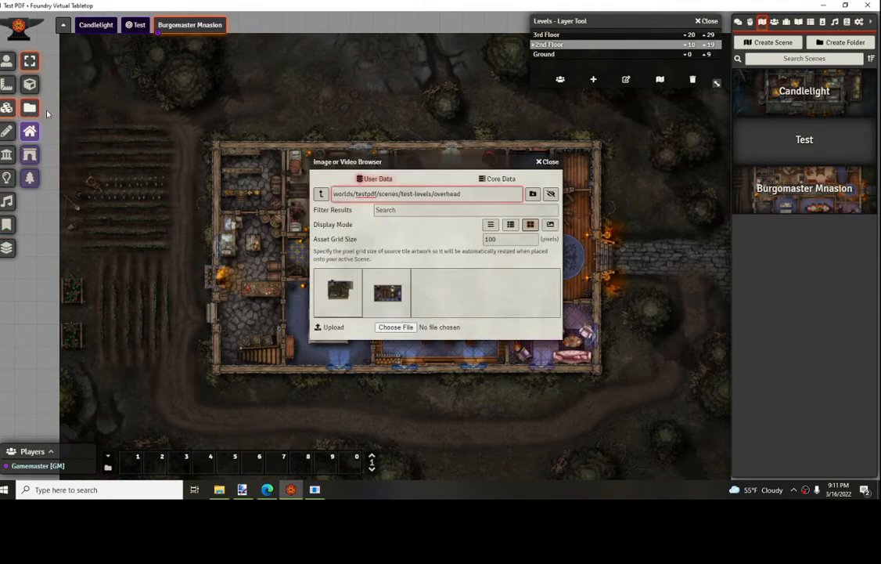
- Place the second-floor mansion image from the overhead folder on the scene, aligned with the ground-floor map, and close the image browser
{"action": "left_click_drag", "start_coordinate": [460, 158], "coordinate": [771, 246]}
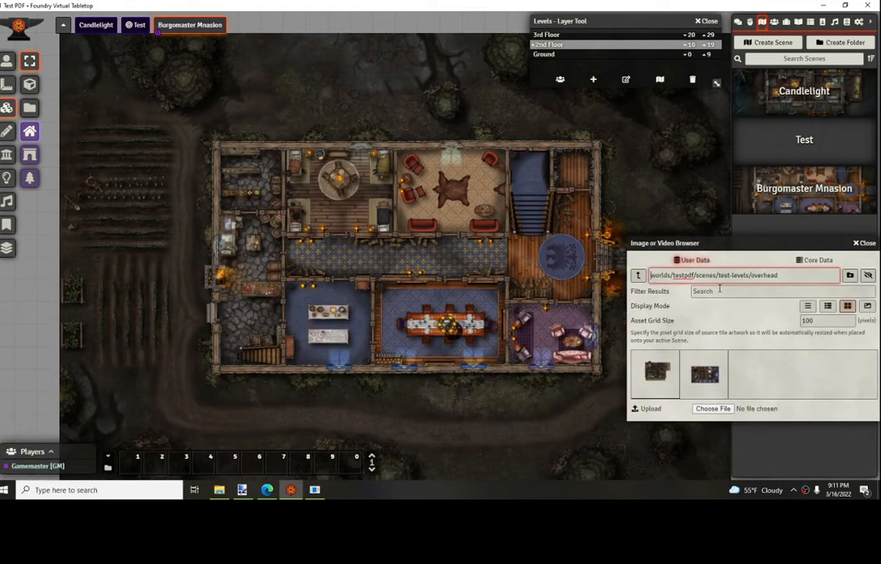
{"action": "left_click_drag", "start_coordinate": [706, 376], "coordinate": [396, 264]}
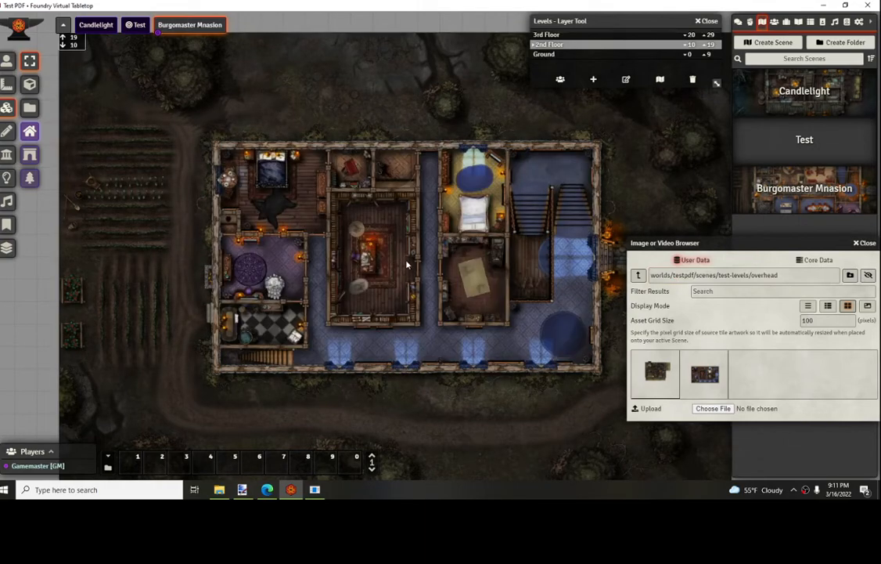
{"action": "left_click_drag", "start_coordinate": [719, 244], "coordinate": [320, 230]}
{"action": "left_click", "coordinate": [469, 229]}
{"action": "scroll", "coordinate": [472, 235], "scroll_direction": "down", "scroll_amount": 2}
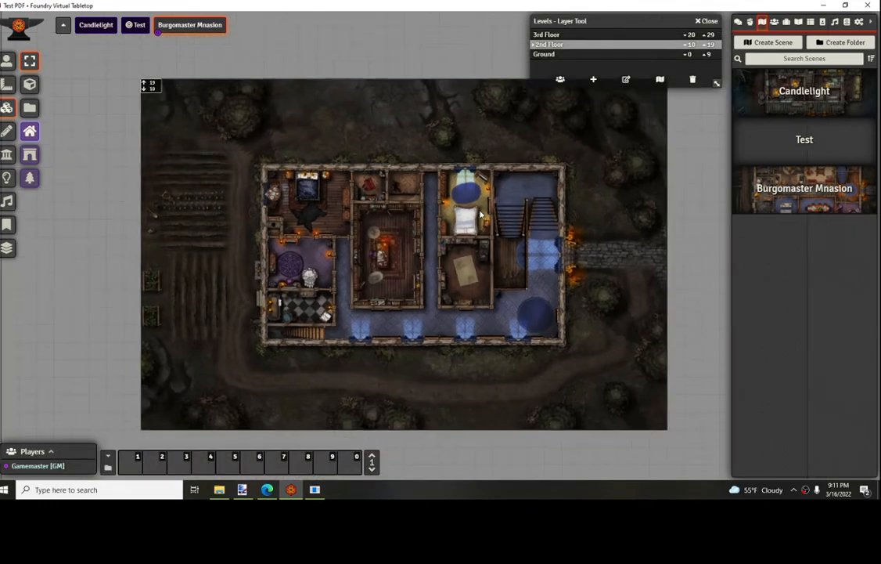
{"action": "scroll", "coordinate": [474, 208], "scroll_direction": "up", "scroll_amount": 2}
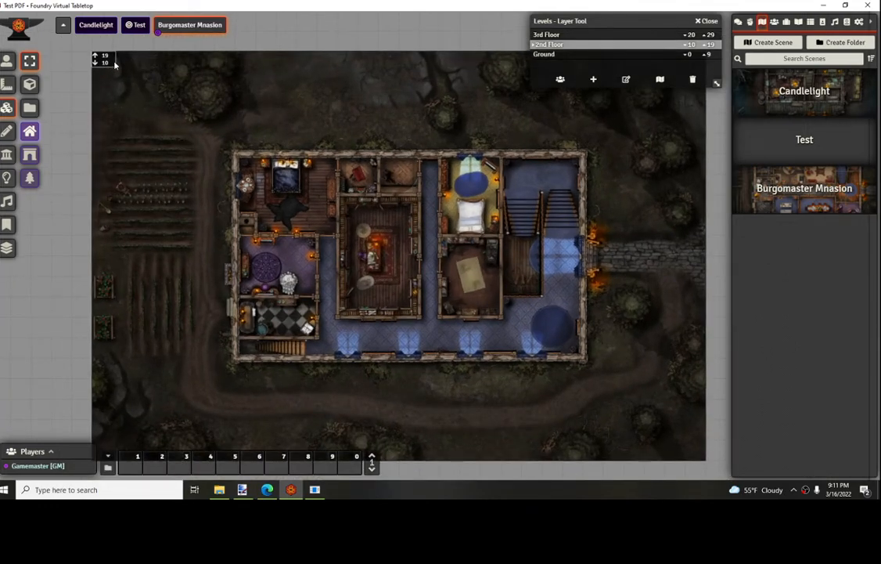
- Draw a basic wall along the full north edge of the second-floor map, ending exactly at its northeast corner
{"action": "left_click", "coordinate": [9, 154]}
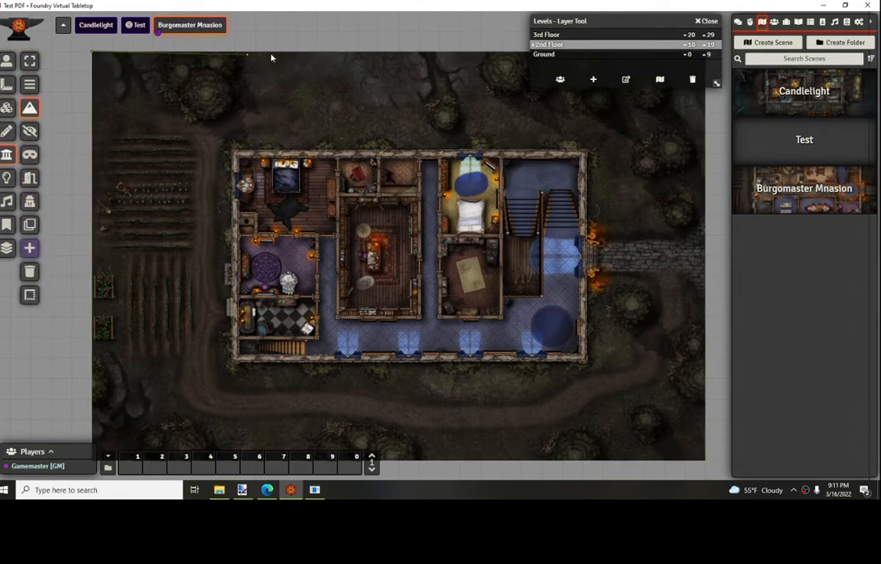
{"action": "left_click", "coordinate": [36, 89]}
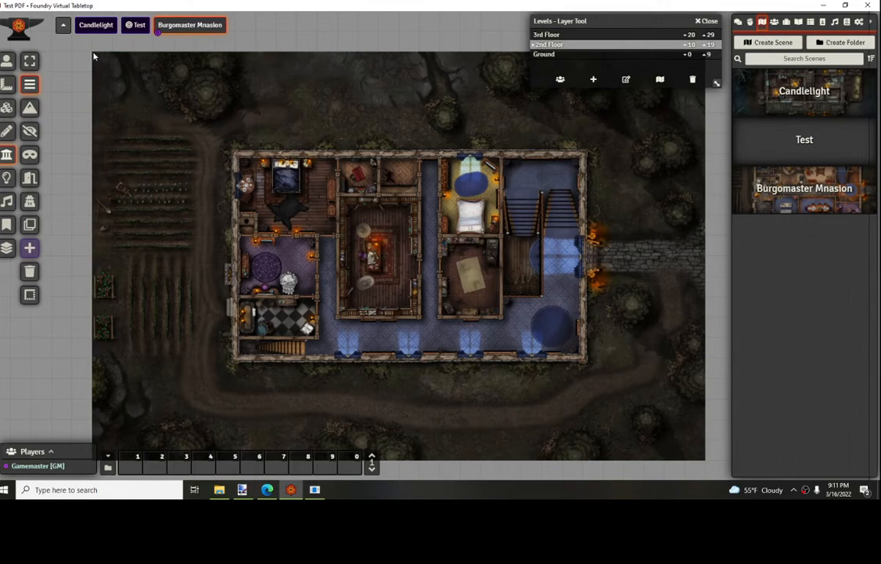
{"action": "left_click_drag", "start_coordinate": [93, 53], "coordinate": [721, 51]}
{"action": "left_click_drag", "start_coordinate": [663, 147], "coordinate": [563, 210]}
{"action": "double_click", "coordinate": [649, 19]}
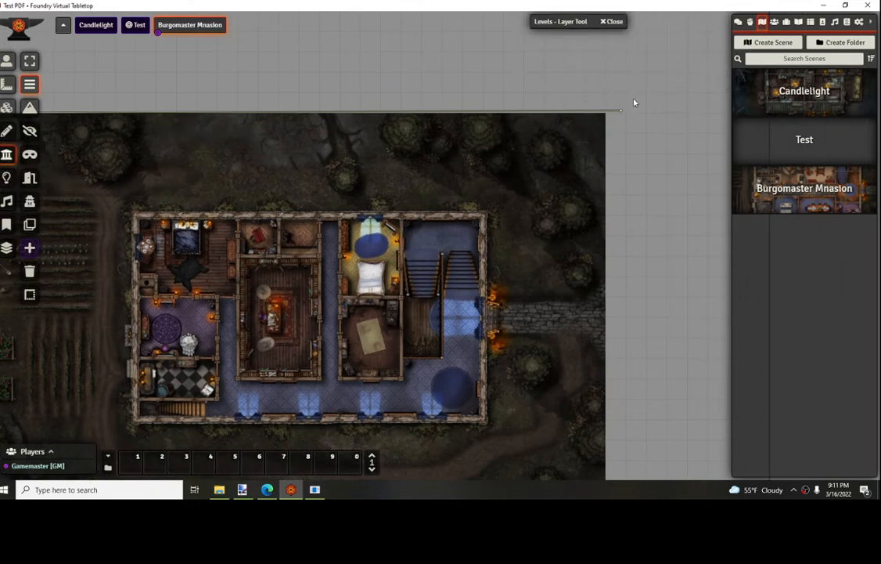
{"action": "scroll", "coordinate": [634, 103], "scroll_direction": "up", "scroll_amount": 1}
{"action": "left_click_drag", "start_coordinate": [649, 92], "coordinate": [631, 96]}
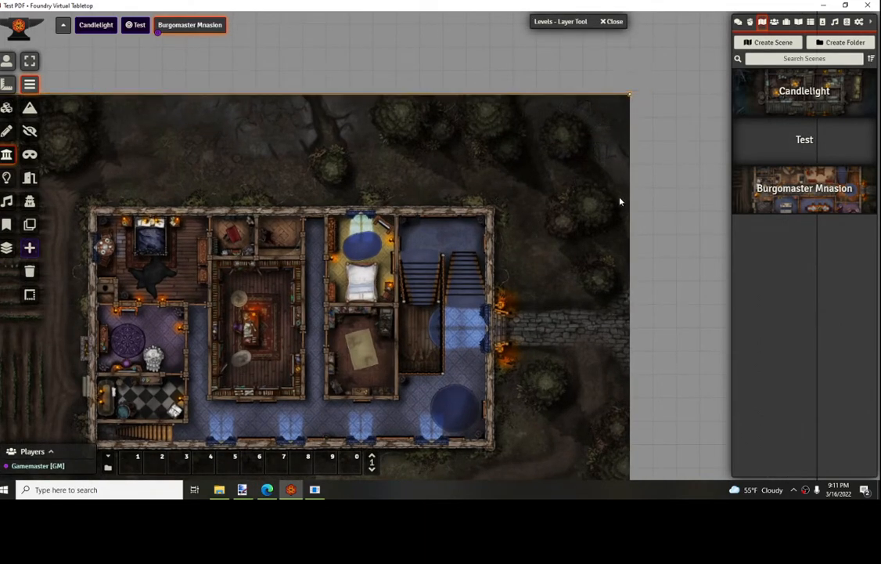
- Draw a wall down the map's east edge to the southeast corner
{"action": "key", "text": "Down"}
{"action": "key", "text": "Down"}
{"action": "key", "text": "Down"}
{"action": "key", "text": "Down"}
{"action": "key", "text": "Down"}
{"action": "key", "text": "Down"}
{"action": "key", "text": "Down"}
{"action": "key", "text": "Down"}
{"action": "key", "text": "Down"}
{"action": "key", "text": "Down"}
{"action": "key", "text": "Down"}
{"action": "key", "text": "Down"}
{"action": "key", "text": "Down"}
{"action": "key", "text": "Down"}
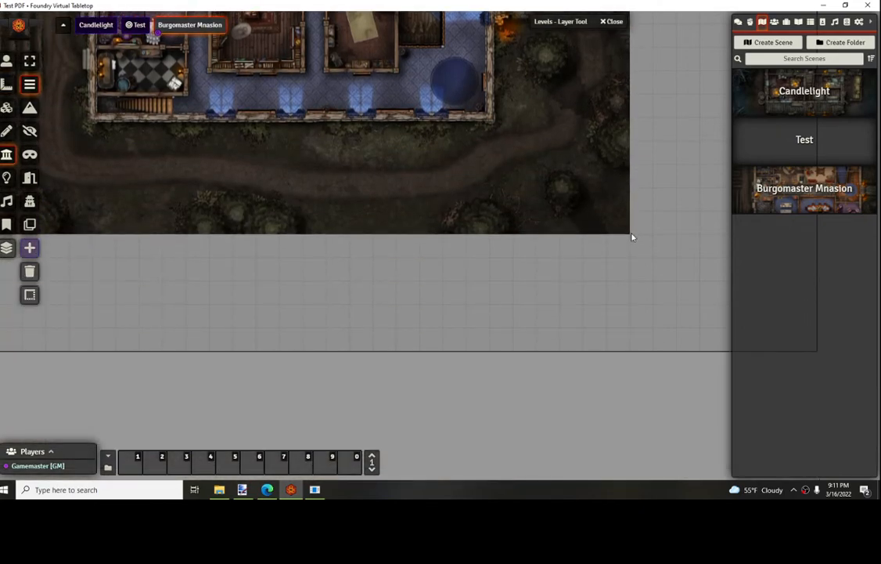
{"action": "left_click_drag", "start_coordinate": [634, 201], "coordinate": [634, 238]}
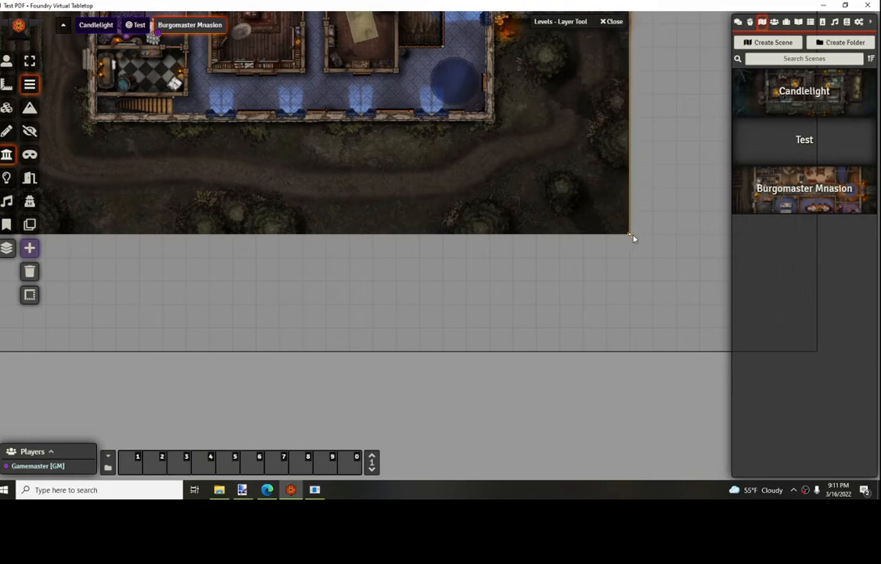
- Draw a wall along the map's south edge between the southwest and southeast corners
{"action": "key", "text": "Left"}
{"action": "key", "text": "Left"}
{"action": "key", "text": "Left"}
{"action": "key", "text": "Left"}
{"action": "key", "text": "Left"}
{"action": "key", "text": "Left"}
{"action": "key", "text": "Left"}
{"action": "key", "text": "Left"}
{"action": "key", "text": "Left"}
{"action": "key", "text": "Left"}
{"action": "key", "text": "Left"}
{"action": "key", "text": "Left"}
{"action": "key", "text": "Left"}
{"action": "key", "text": "Left"}
{"action": "key", "text": "Left"}
{"action": "key", "text": "Left"}
{"action": "key", "text": "Left"}
{"action": "key", "text": "Left"}
{"action": "key", "text": "Left"}
{"action": "key", "text": "Left"}
{"action": "key", "text": "Left"}
{"action": "key", "text": "Left"}
{"action": "key", "text": "Left"}
{"action": "key", "text": "Left"}
{"action": "key", "text": "Left"}
{"action": "key", "text": "Left"}
{"action": "key", "text": "Left"}
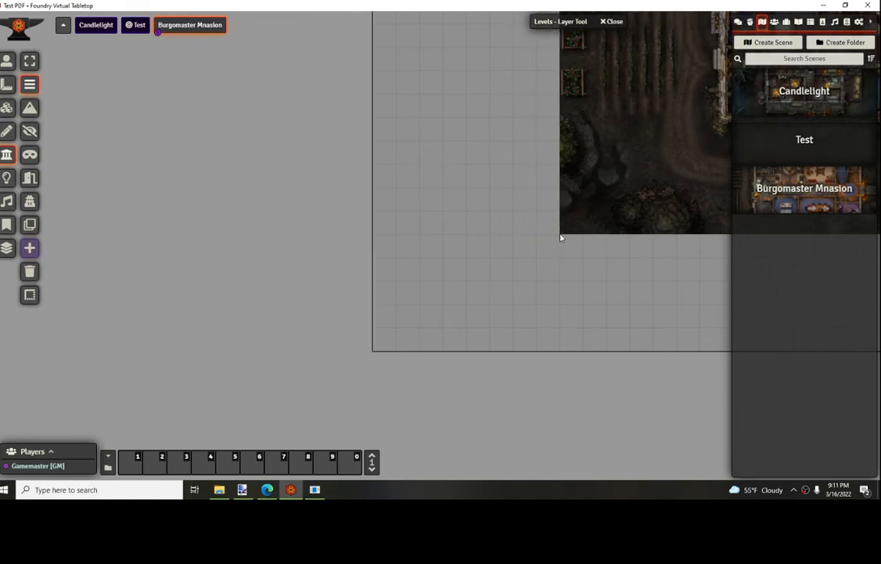
{"action": "mouse_move", "coordinate": [561, 236]}
{"action": "left_mouse_down"}
{"action": "mouse_move", "coordinate": [861, 237]}
{"action": "mouse_move", "coordinate": [766, 238]}
{"action": "left_mouse_up"}
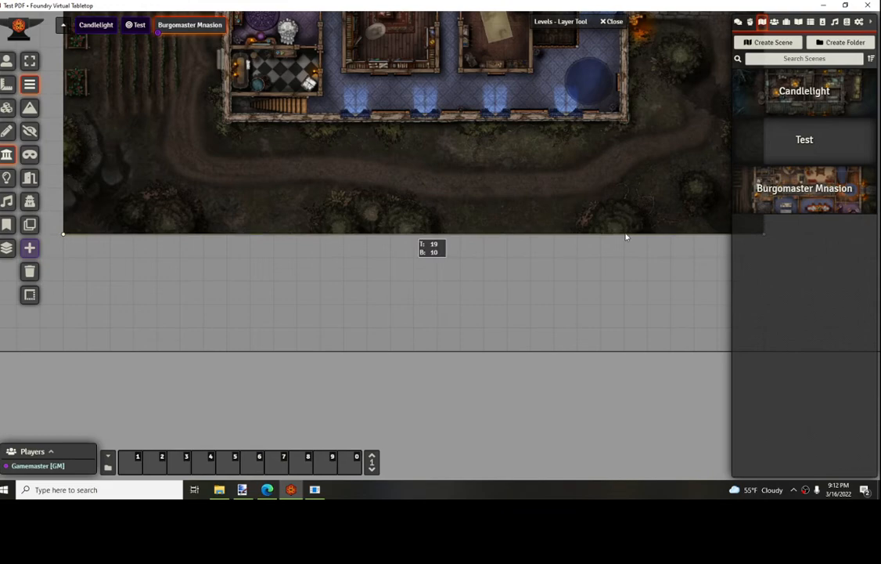
- Draw a wall up the map's west edge to the northwest corner, closing the boundary around the second-floor map
{"action": "left_click_drag", "start_coordinate": [626, 236], "coordinate": [687, 355]}
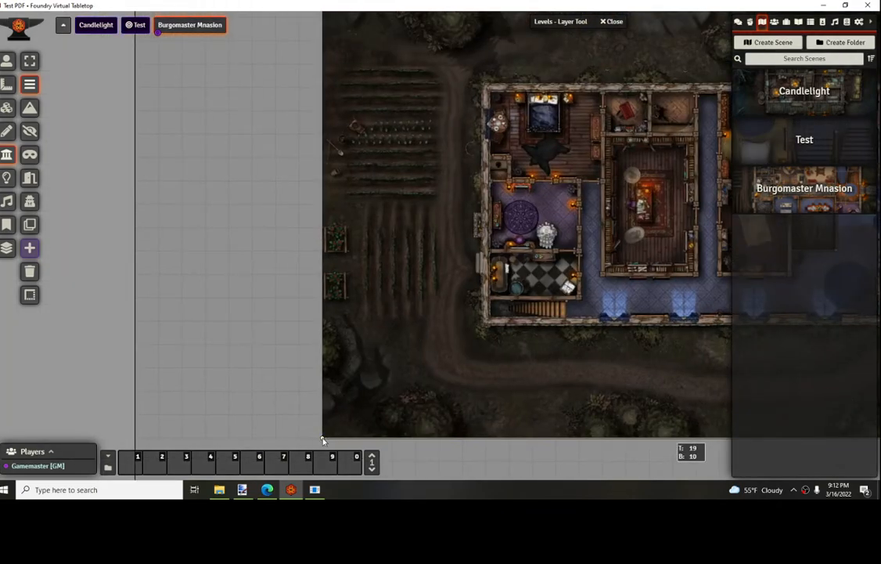
{"action": "left_click_drag", "start_coordinate": [322, 439], "coordinate": [323, 181]}
{"action": "key", "text": "Up"}
{"action": "key", "text": "Up"}
{"action": "key", "text": "Up"}
{"action": "key", "text": "Up"}
{"action": "key", "text": "Up"}
{"action": "key", "text": "Up"}
{"action": "key", "text": "Up"}
{"action": "key", "text": "Up"}
{"action": "key", "text": "Up"}
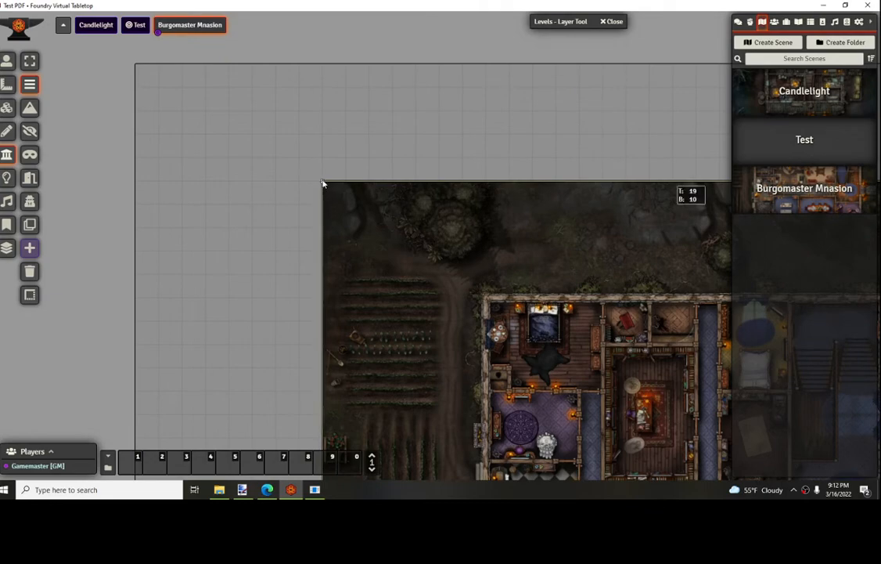
{"action": "scroll", "coordinate": [456, 285], "scroll_direction": "up", "scroll_amount": 4}
{"action": "left_click_drag", "start_coordinate": [456, 286], "coordinate": [339, 197]}
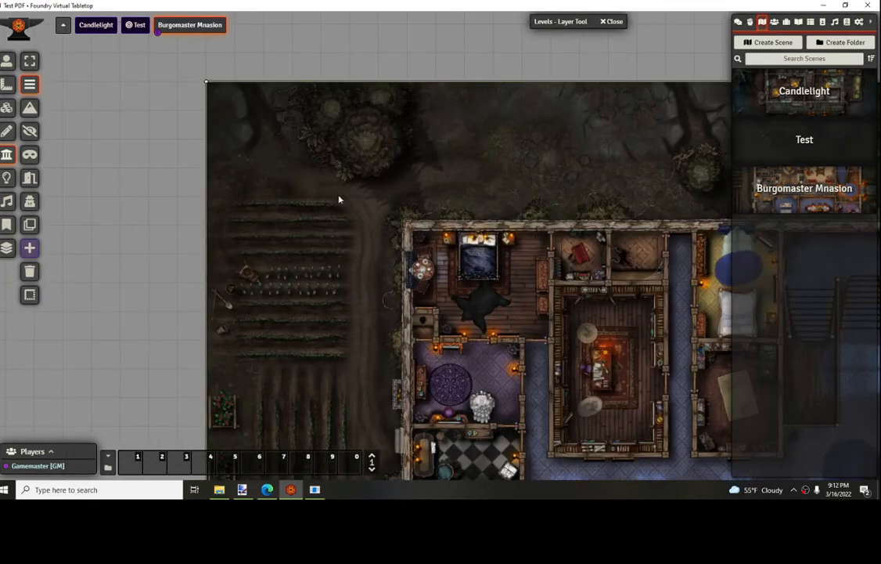
- Wall the second floor's exterior along the mansion's north, west, south and east sides
{"action": "scroll", "coordinate": [549, 299], "scroll_direction": "down", "scroll_amount": 4}
{"action": "scroll", "coordinate": [549, 299], "scroll_direction": "down", "scroll_amount": 2}
{"action": "left_click_drag", "start_coordinate": [549, 299], "coordinate": [374, 213]}
{"action": "scroll", "coordinate": [375, 216], "scroll_direction": "up", "scroll_amount": 8}
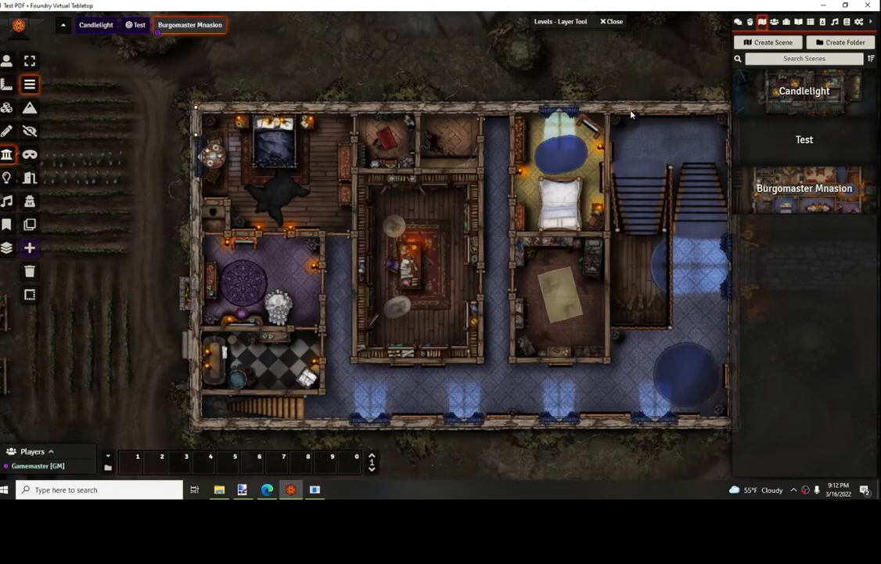
{"action": "scroll", "coordinate": [234, 117], "scroll_direction": "down", "scroll_amount": 1}
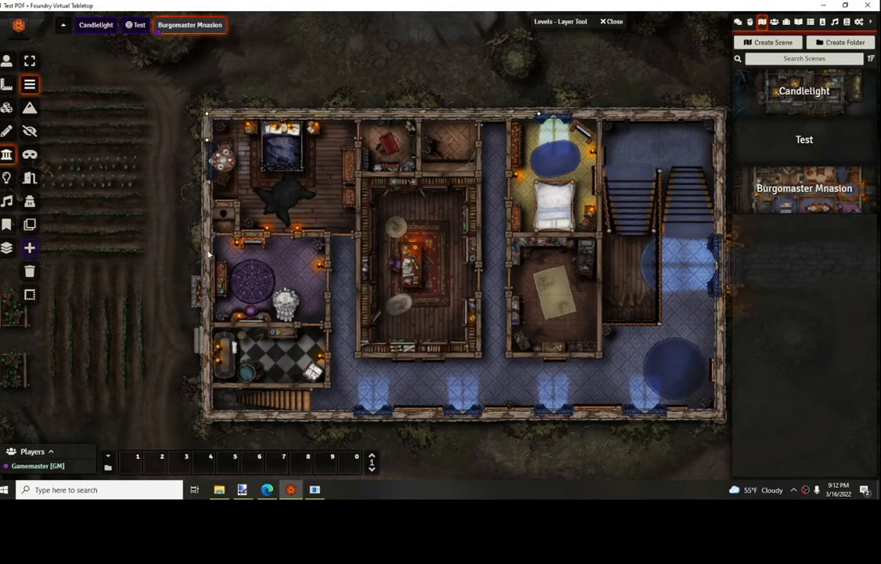
{"action": "left_click_drag", "start_coordinate": [203, 415], "coordinate": [207, 148]}
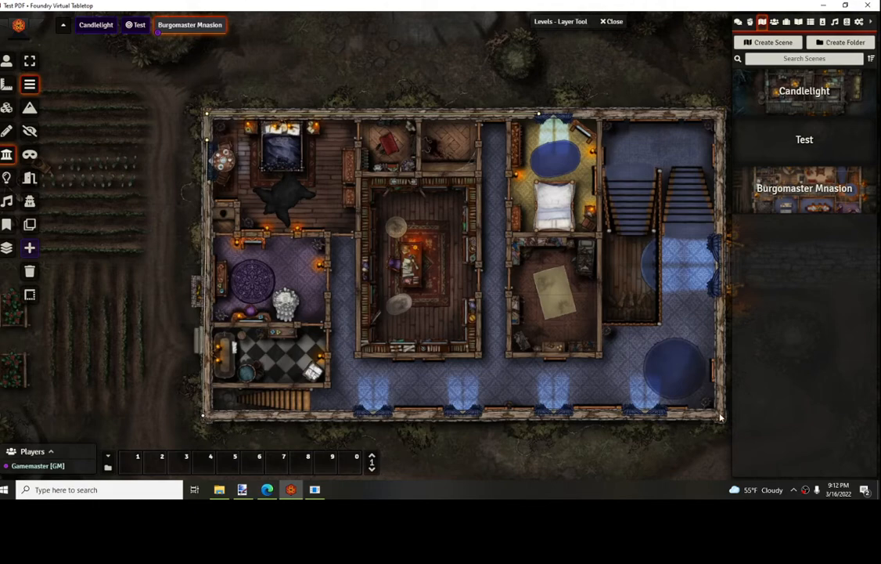
{"action": "left_click_drag", "start_coordinate": [720, 411], "coordinate": [203, 414]}
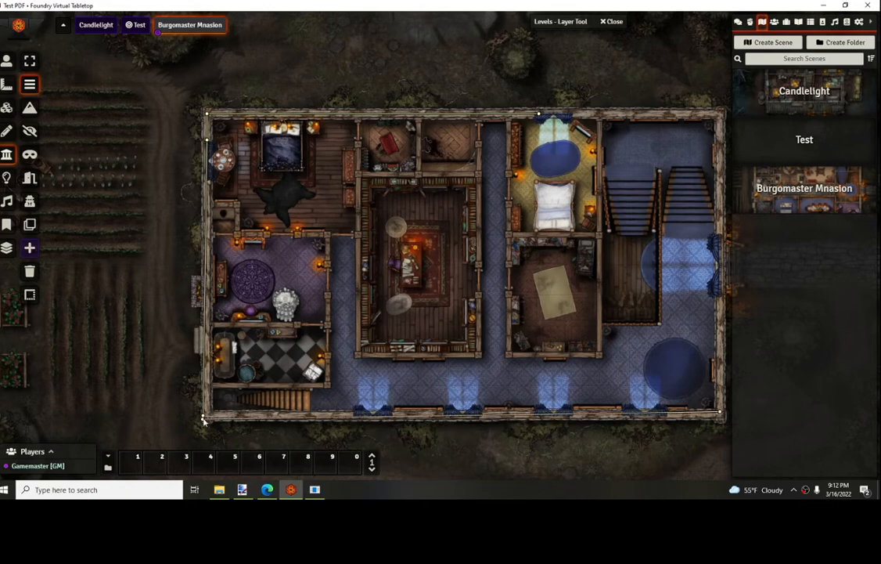
{"action": "left_click_drag", "start_coordinate": [385, 380], "coordinate": [263, 373]}
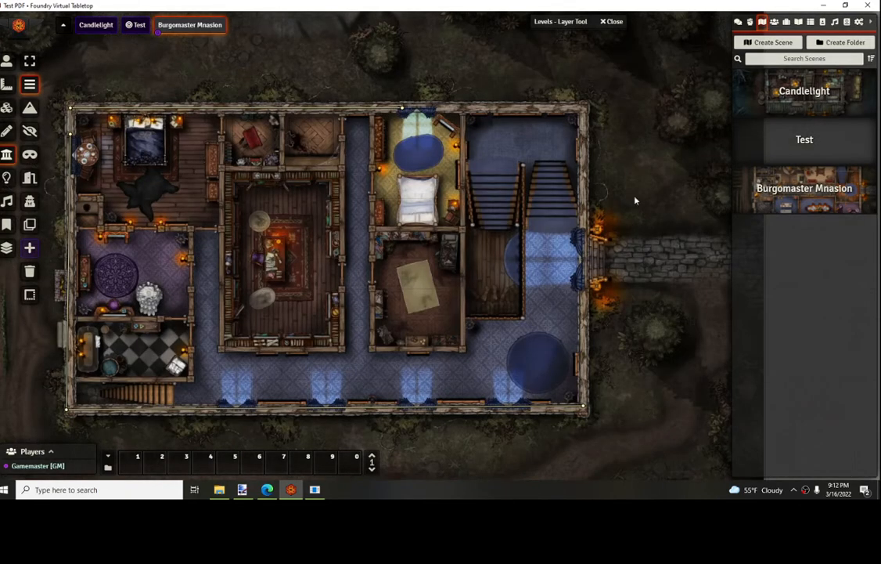
{"action": "left_click_drag", "start_coordinate": [584, 110], "coordinate": [585, 407]}
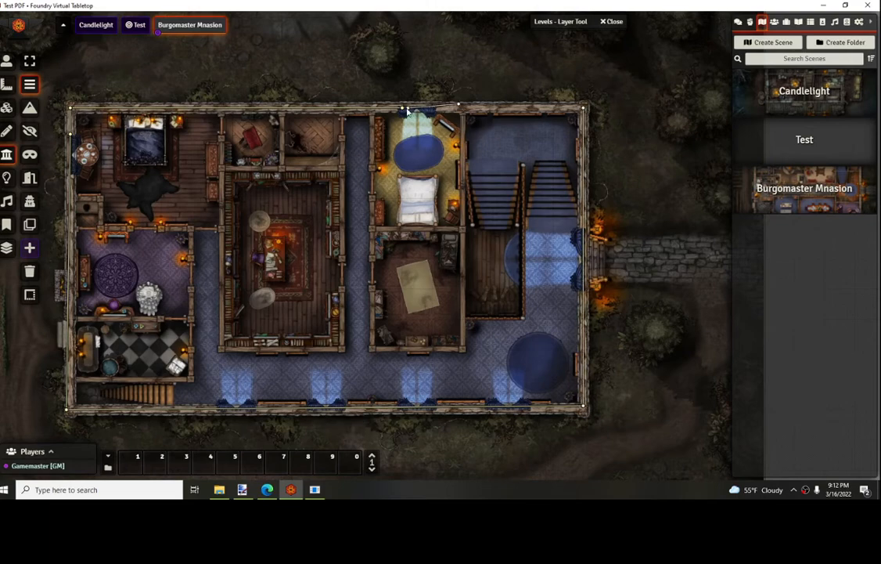
{"action": "left_click_drag", "start_coordinate": [401, 108], "coordinate": [458, 105]}
- Wall in the yellow bedroom and the room south of it, including the partition between them
{"action": "left_click_drag", "start_coordinate": [376, 109], "coordinate": [372, 349]}
{"action": "left_click_drag", "start_coordinate": [465, 111], "coordinate": [465, 352]}
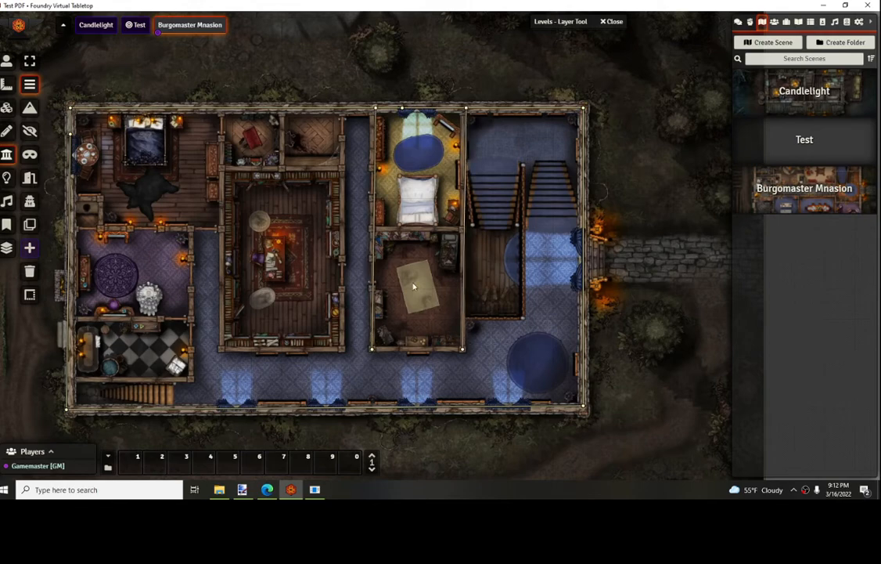
{"action": "left_click_drag", "start_coordinate": [371, 229], "coordinate": [466, 230]}
{"action": "left_click_drag", "start_coordinate": [372, 350], "coordinate": [464, 350]}
- Wall in the central library and the two small rooms north of it, with a dividing wall along the library's north side
{"action": "left_click_drag", "start_coordinate": [342, 110], "coordinate": [337, 261]}
{"action": "left_click_drag", "start_coordinate": [331, 324], "coordinate": [342, 350]}
{"action": "left_click_drag", "start_coordinate": [220, 354], "coordinate": [342, 350]}
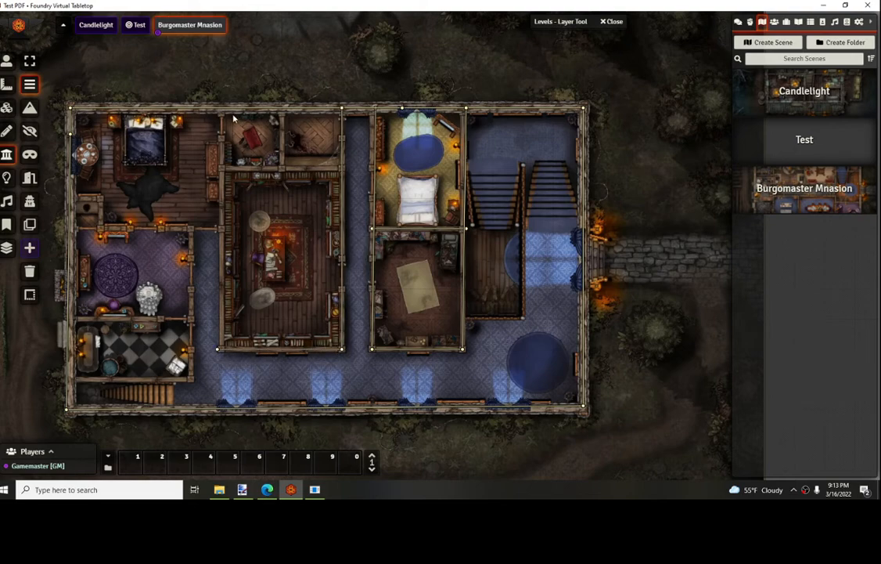
{"action": "left_click_drag", "start_coordinate": [223, 139], "coordinate": [219, 350]}
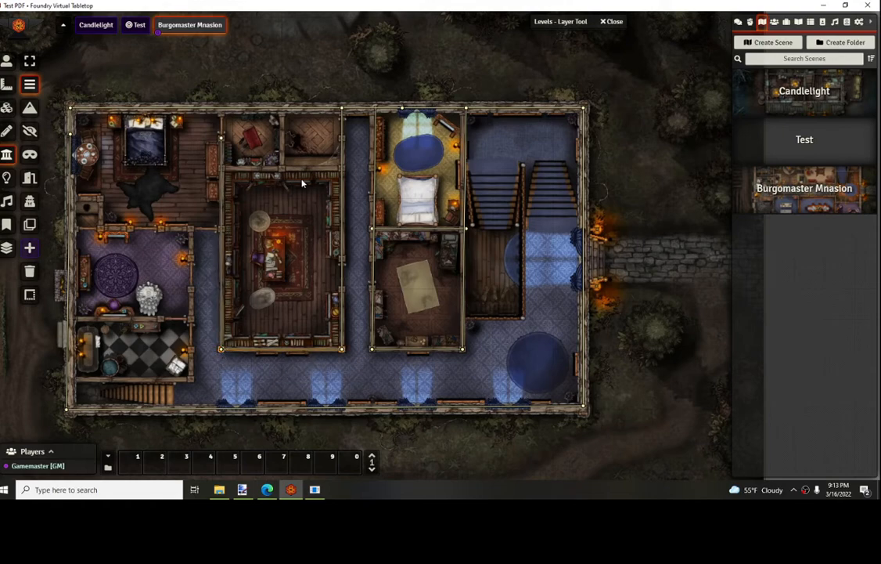
{"action": "left_click_drag", "start_coordinate": [341, 168], "coordinate": [220, 170]}
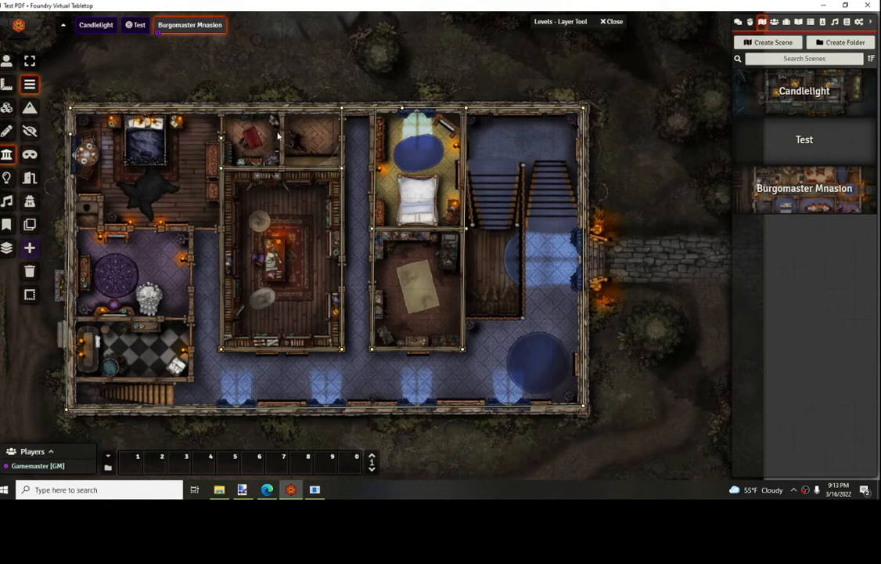
- Draw the partition between the two small north rooms and wall off the purple and checkered-floor rooms on the west side
{"action": "scroll", "coordinate": [284, 165], "scroll_direction": "up", "scroll_amount": 2}
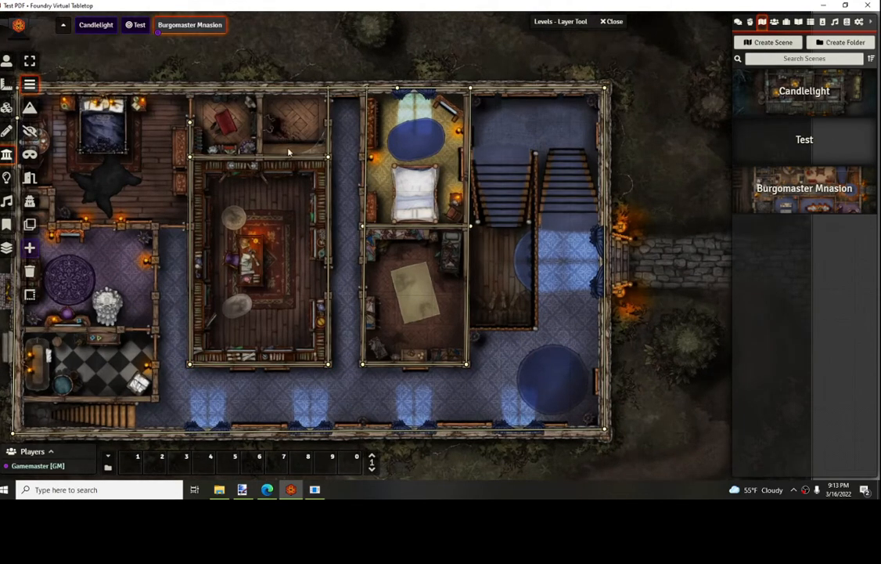
{"action": "left_click_drag", "start_coordinate": [260, 93], "coordinate": [261, 158]}
{"action": "scroll", "coordinate": [242, 207], "scroll_direction": "down", "scroll_amount": 3}
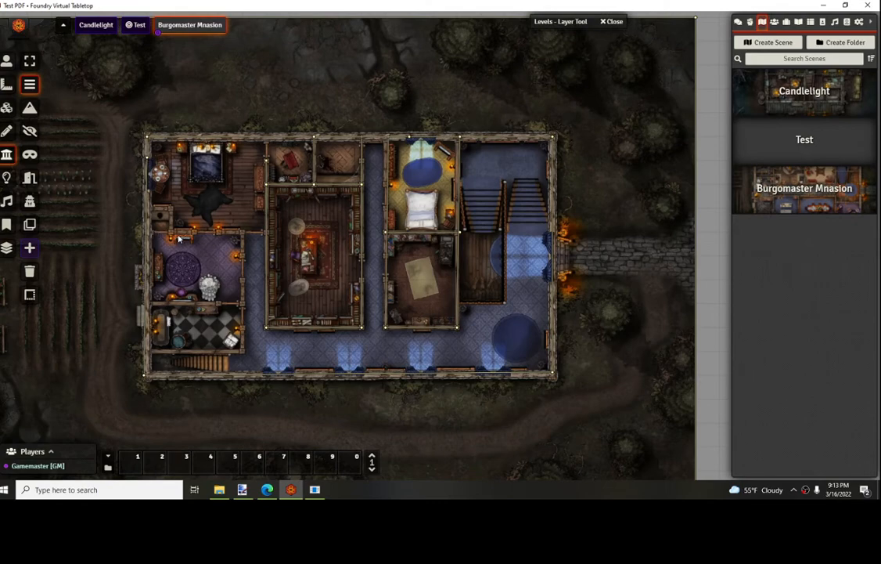
{"action": "left_click_drag", "start_coordinate": [242, 242], "coordinate": [242, 353]}
- Draw door segments across the west hallway's north end and at the small north room's entrance from the master bedroom
{"action": "left_click", "coordinate": [30, 177]}
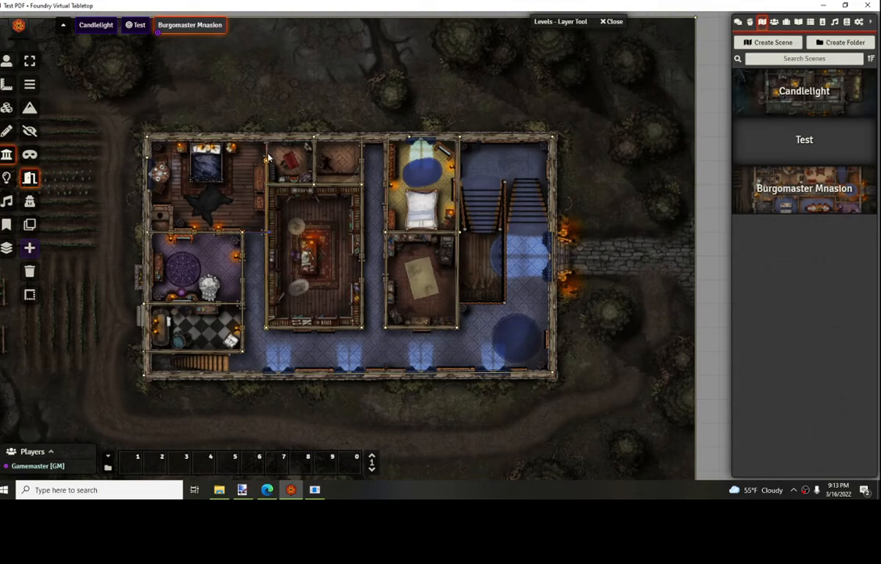
{"action": "scroll", "coordinate": [235, 137], "scroll_direction": "up", "scroll_amount": 5}
{"action": "scroll", "coordinate": [161, 94], "scroll_direction": "down", "scroll_amount": 1}
{"action": "left_click_drag", "start_coordinate": [162, 94], "coordinate": [238, 151]}
{"action": "left_click_drag", "start_coordinate": [193, 98], "coordinate": [193, 143]}
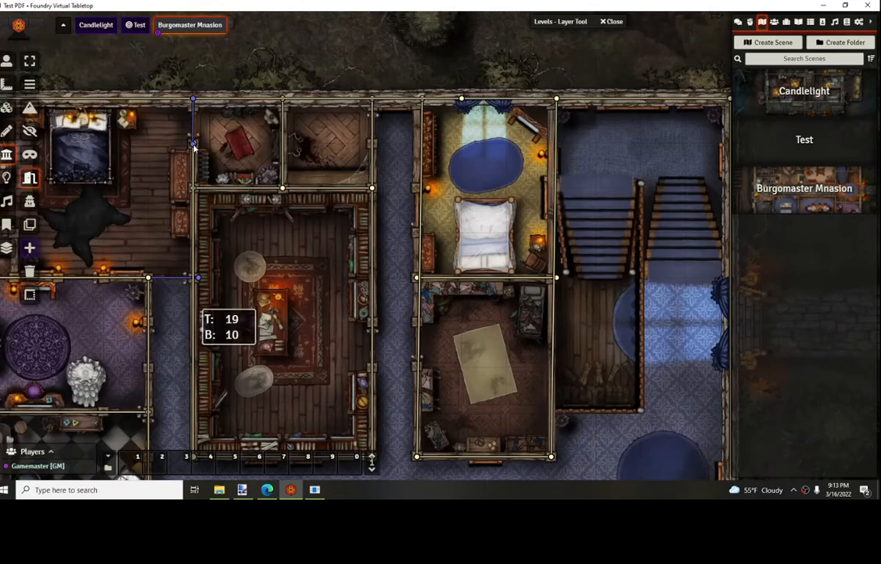
{"action": "left_click_drag", "start_coordinate": [179, 192], "coordinate": [268, 147]}
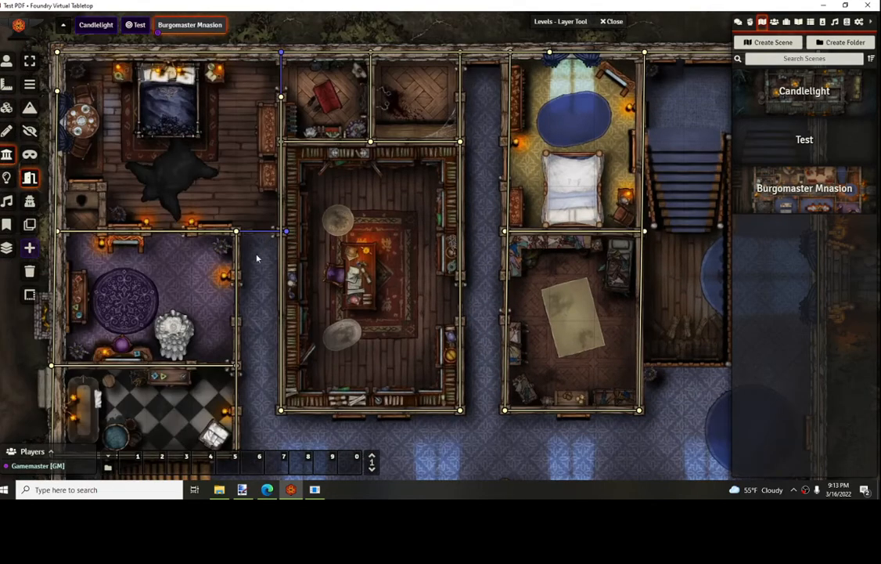
- Review the overhead settings of the second-floor map tile, including its occlusion mode and elevation range
{"action": "scroll", "coordinate": [423, 251], "scroll_direction": "down", "scroll_amount": 2}
{"action": "left_click_drag", "start_coordinate": [471, 399], "coordinate": [409, 397]}
{"action": "scroll", "coordinate": [318, 267], "scroll_direction": "down", "scroll_amount": 3}
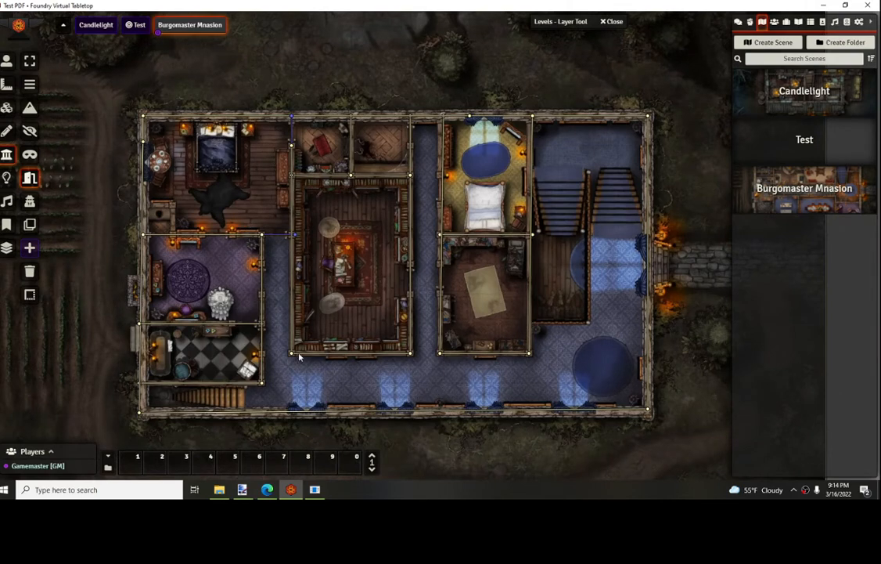
{"action": "scroll", "coordinate": [427, 352], "scroll_direction": "down", "scroll_amount": 2}
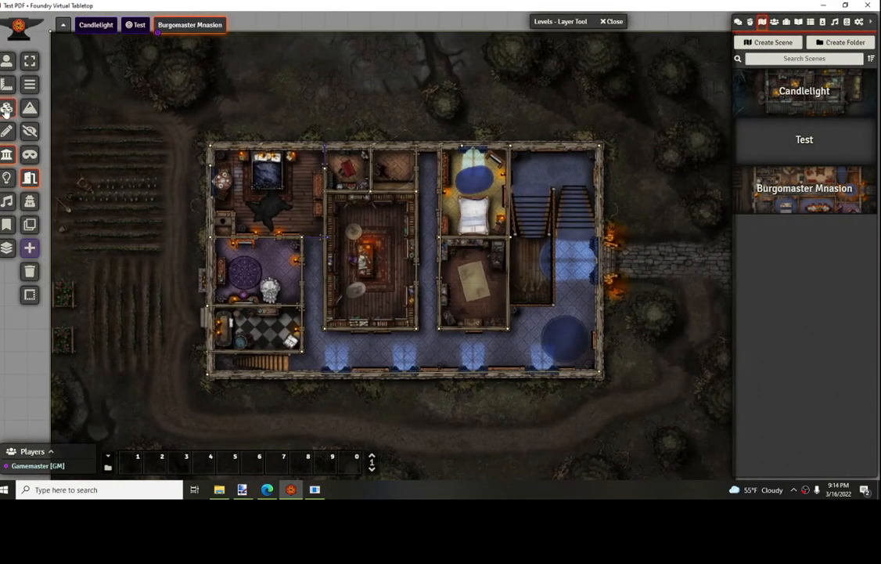
{"action": "scroll", "coordinate": [125, 130], "scroll_direction": "down", "scroll_amount": 1}
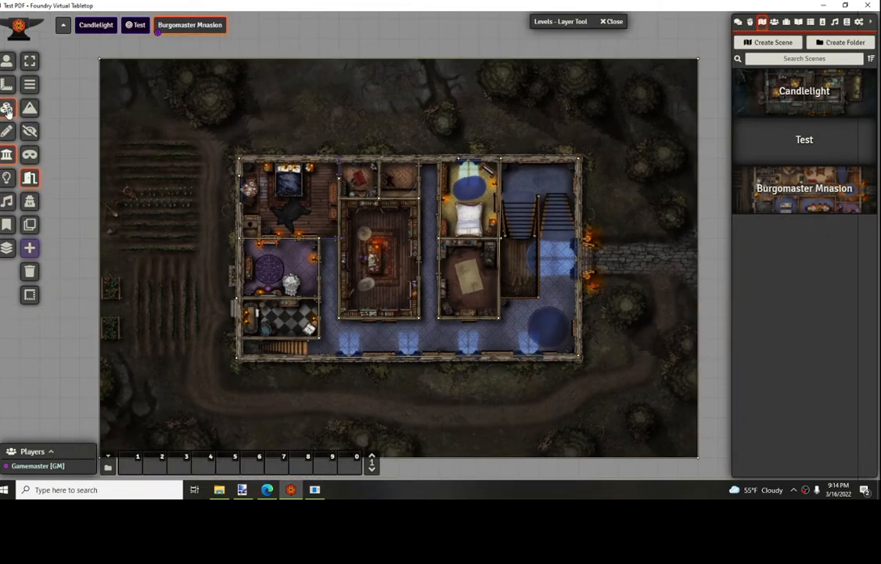
{"action": "left_click", "coordinate": [7, 107]}
{"action": "double_click", "coordinate": [207, 162]}
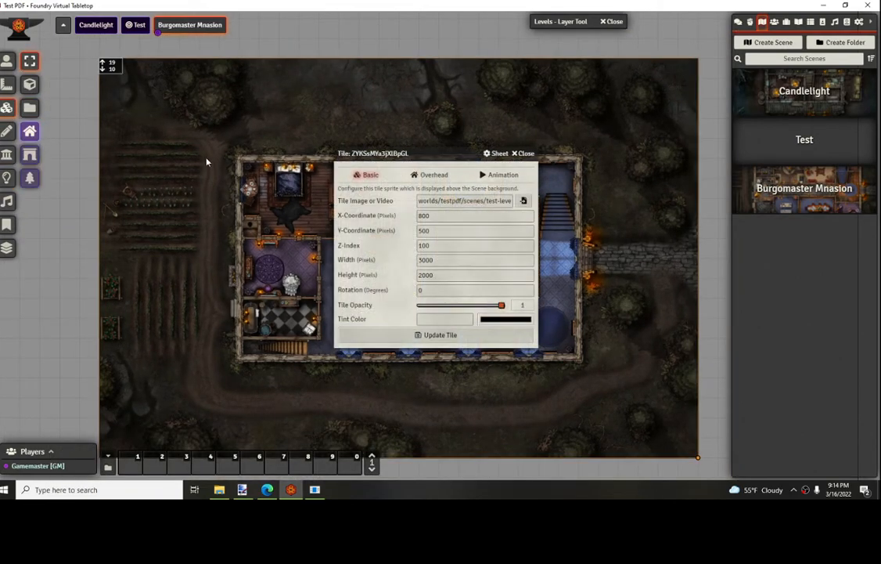
{"action": "left_click", "coordinate": [435, 176]}
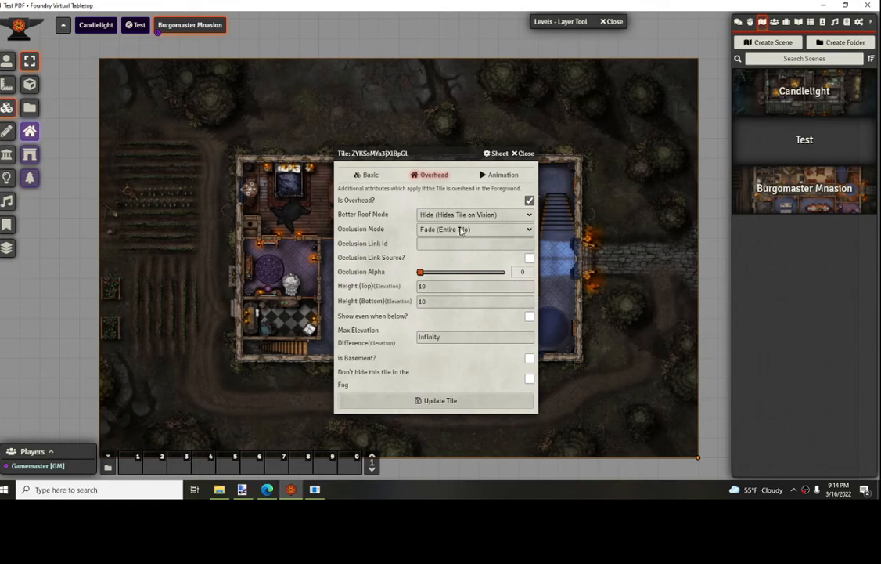
{"action": "left_click", "coordinate": [524, 154]}
{"action": "left_click", "coordinate": [10, 63]}
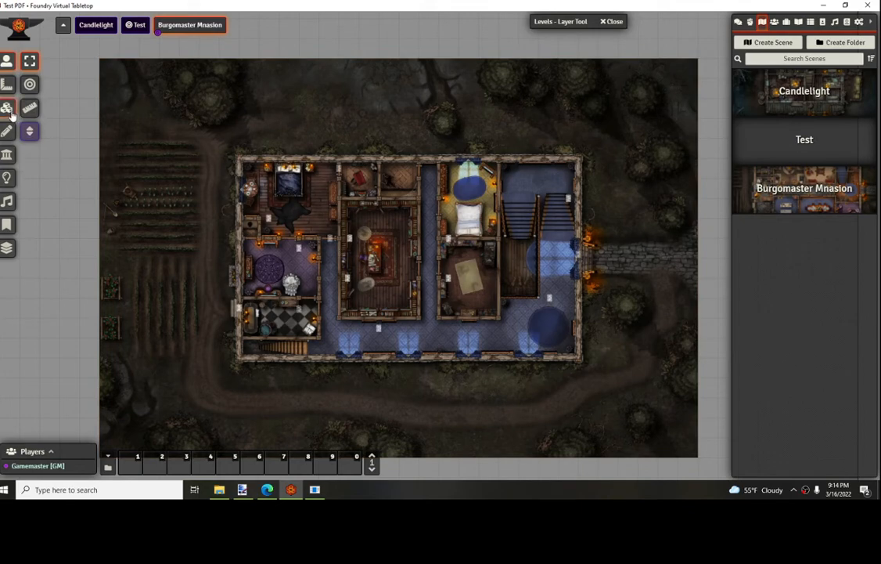
- On the Ground level, draw Levels stair areas at the southwest staircase and, about 200 by 200 px, on the northeast staircase's landing
{"action": "double_click", "coordinate": [580, 22]}
{"action": "left_click", "coordinate": [548, 55]}
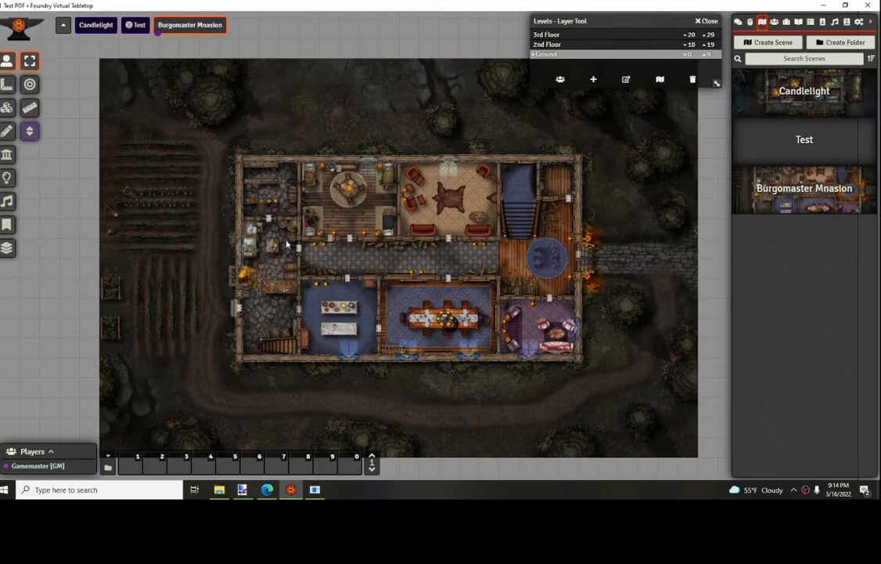
{"action": "left_click", "coordinate": [7, 247]}
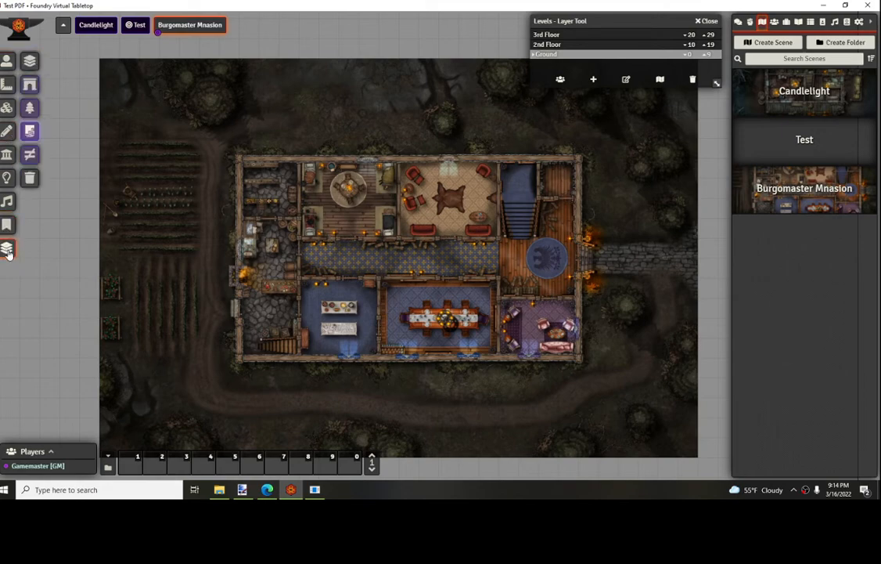
{"action": "left_click", "coordinate": [30, 132]}
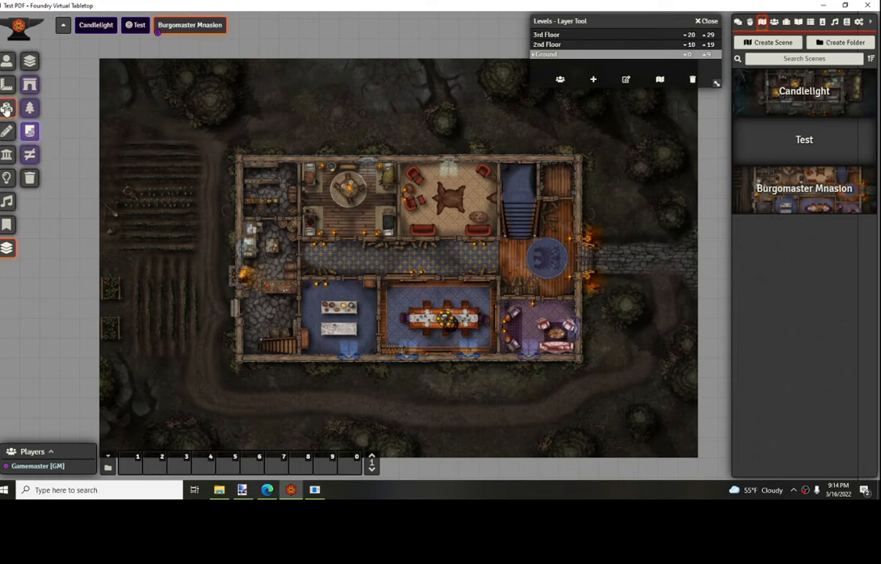
{"action": "left_click", "coordinate": [7, 131]}
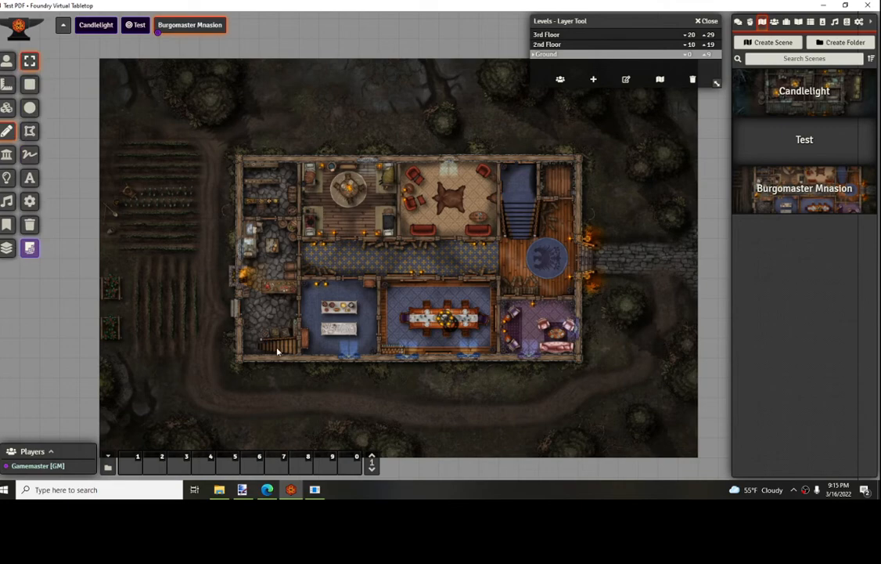
{"action": "scroll", "coordinate": [277, 351], "scroll_direction": "up", "scroll_amount": 3}
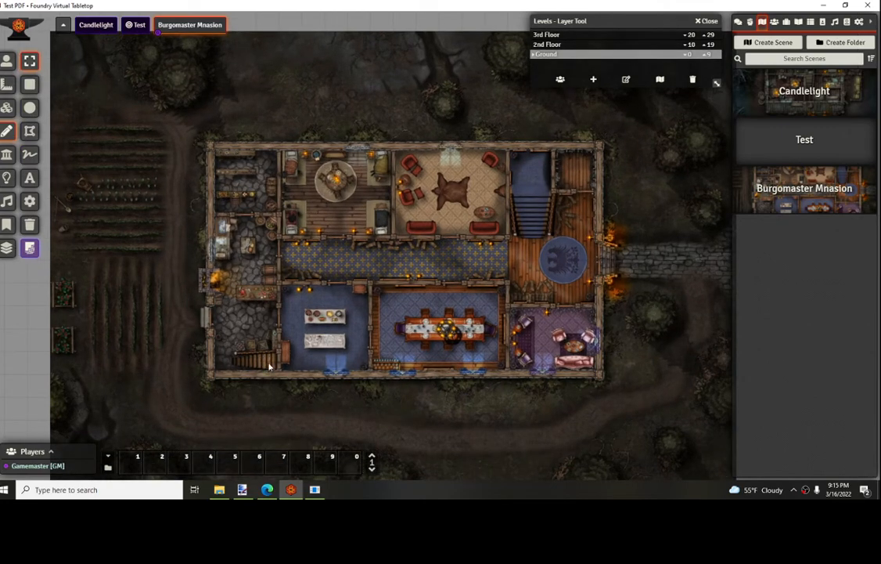
{"action": "left_click", "coordinate": [30, 88]}
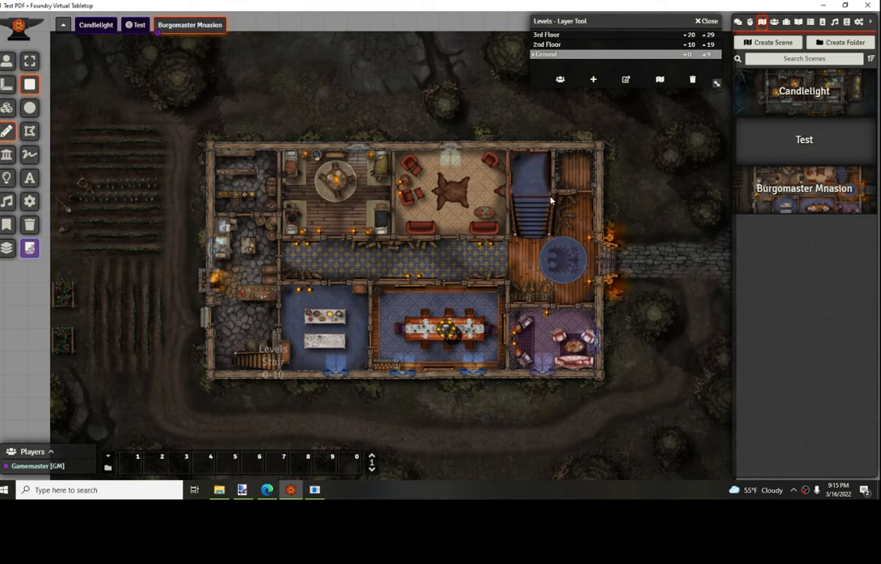
{"action": "left_click_drag", "start_coordinate": [554, 198], "coordinate": [554, 199]}
- On the 2nd Floor level, draw a Levels hole about 187 by 337 px over the open stairwell south of the stairs
{"action": "left_click", "coordinate": [548, 45]}
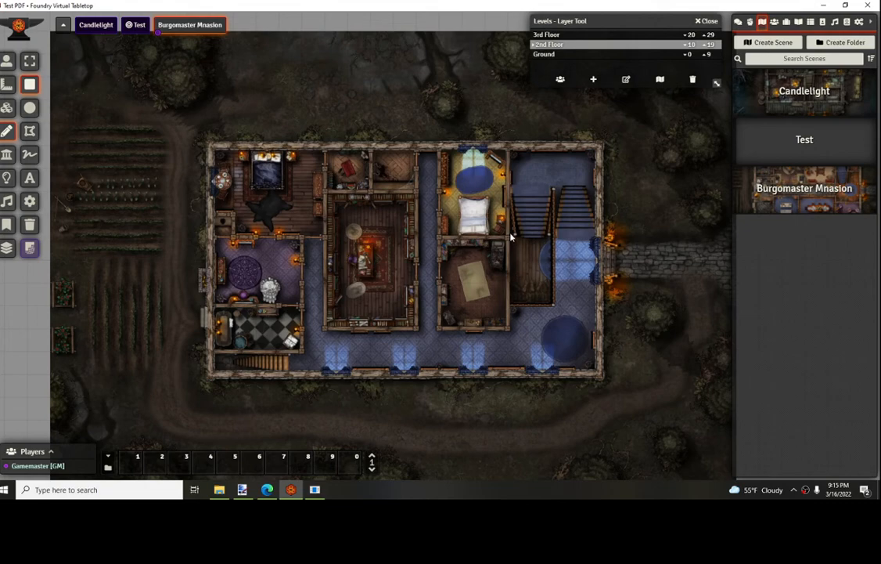
{"action": "left_click_drag", "start_coordinate": [514, 234], "coordinate": [537, 266]}
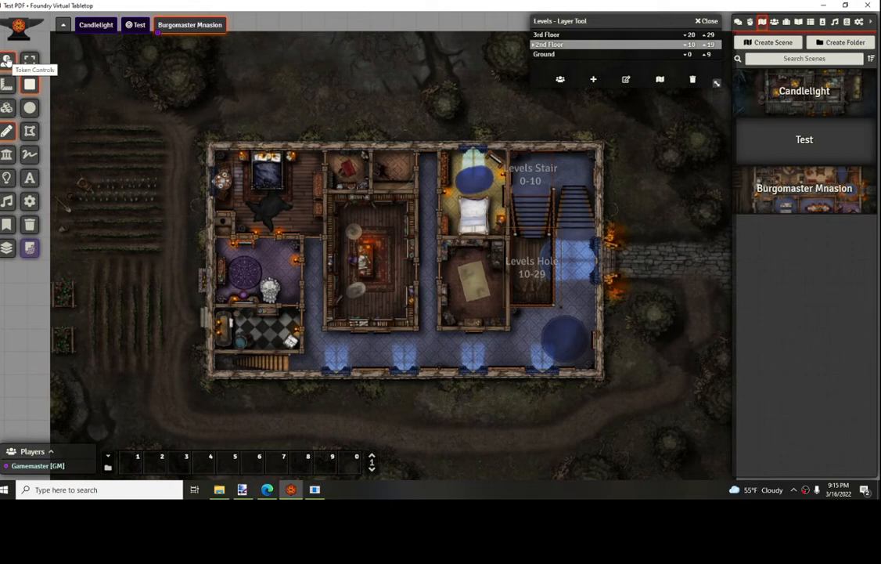
{"action": "left_click", "coordinate": [6, 60]}
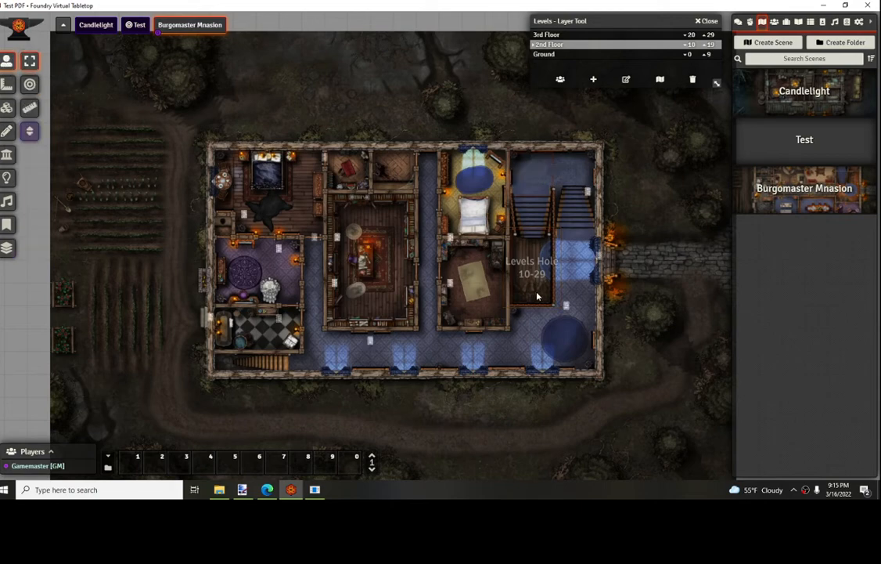
- Hide the stairwell hole's label by setting its text opacity to 0
{"action": "left_click", "coordinate": [6, 131]}
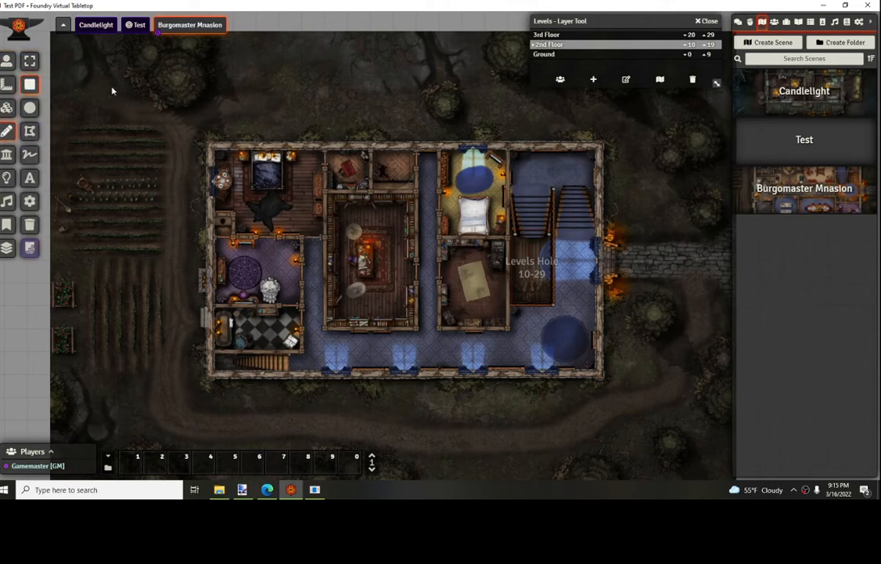
{"action": "left_click", "coordinate": [29, 60]}
{"action": "double_click", "coordinate": [461, 212]}
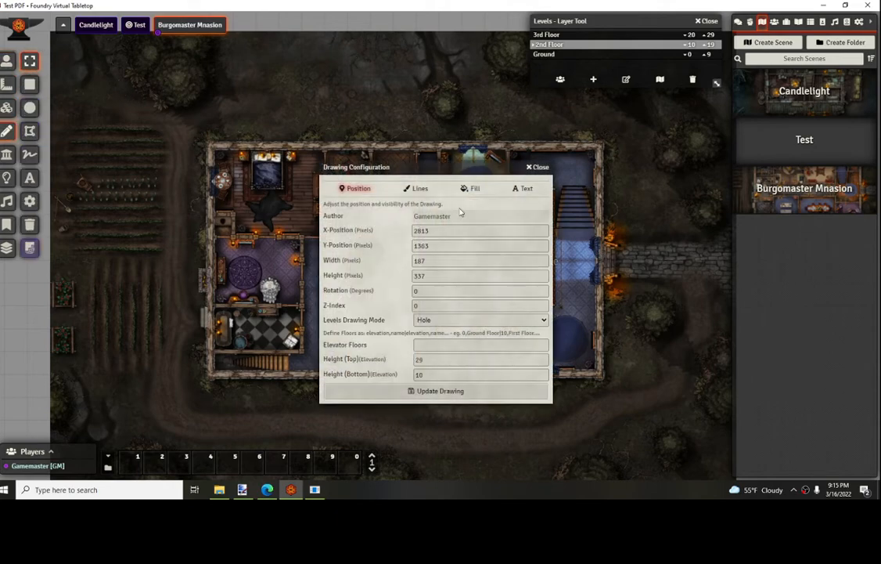
{"action": "left_click", "coordinate": [469, 188]}
{"action": "left_click", "coordinate": [418, 188]}
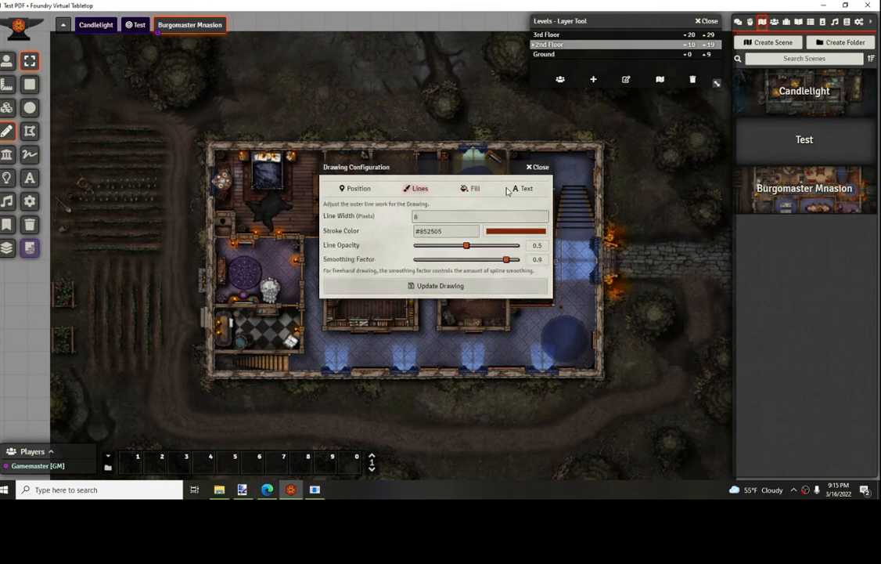
{"action": "left_click", "coordinate": [518, 188]}
{"action": "left_click_drag", "start_coordinate": [517, 274], "coordinate": [376, 274]}
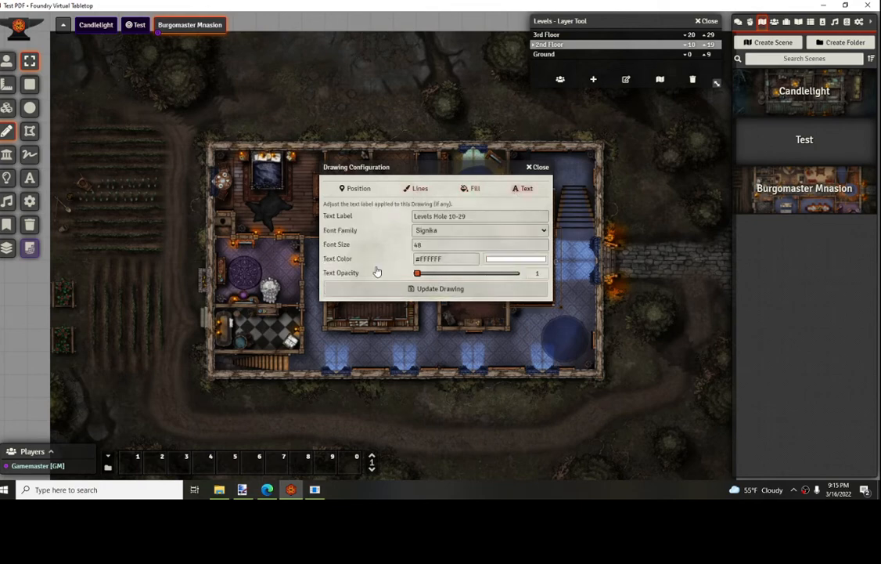
{"action": "left_click", "coordinate": [429, 288]}
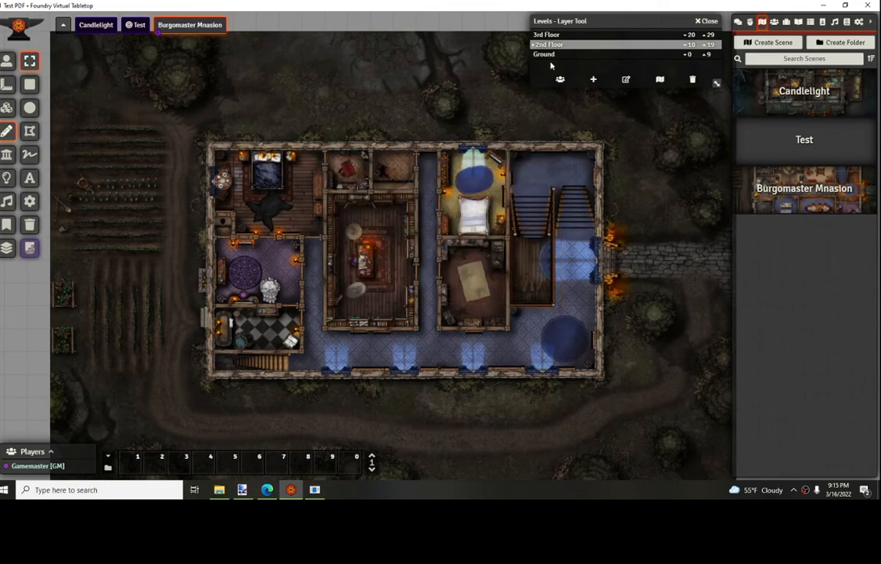
- On the Ground level, set the text opacity of the northeast staircase's stair drawing to 0
{"action": "left_click", "coordinate": [548, 54]}
{"action": "double_click", "coordinate": [513, 159]}
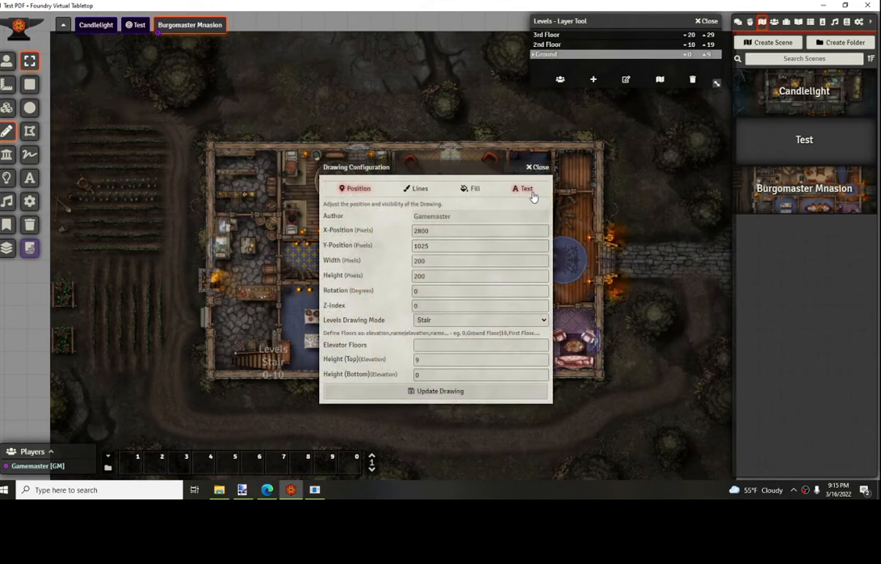
{"action": "left_click", "coordinate": [526, 189]}
{"action": "left_click", "coordinate": [421, 293]}
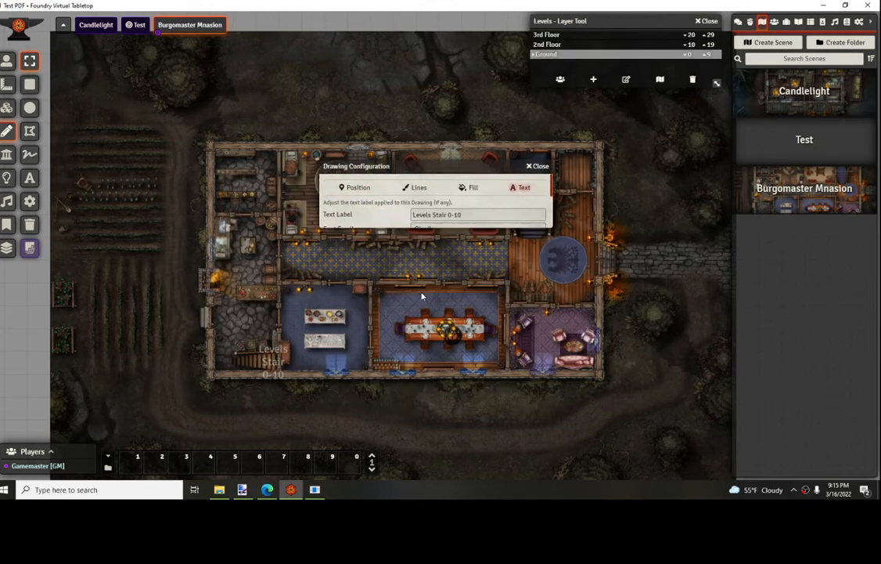
- Set the text opacity of the southwest staircase's stair drawing to 0
{"action": "double_click", "coordinate": [281, 373]}
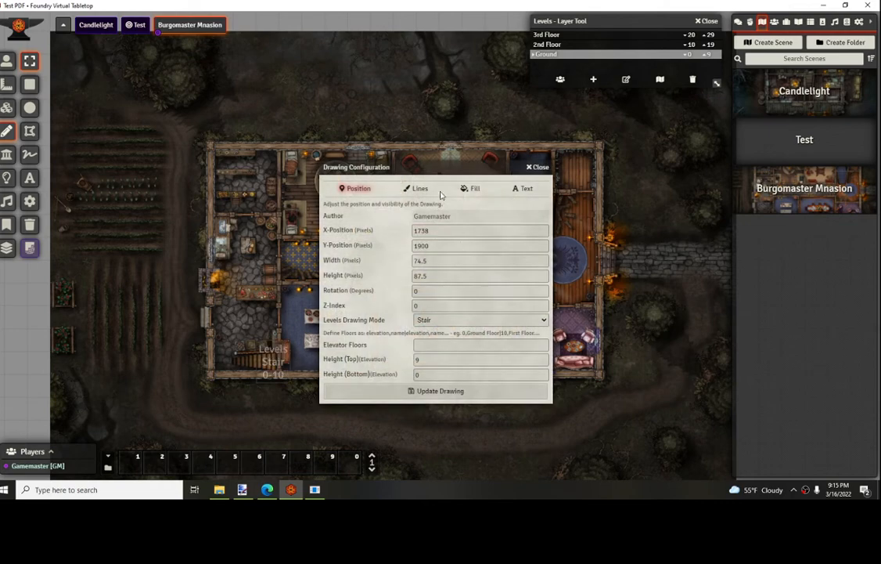
{"action": "left_click", "coordinate": [420, 188]}
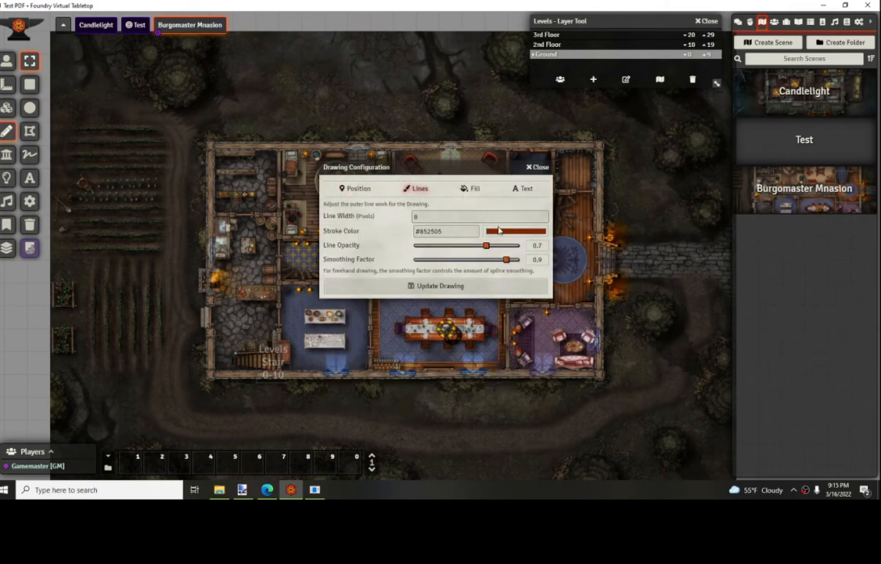
{"action": "left_click", "coordinate": [521, 188]}
{"action": "left_click_drag", "start_coordinate": [517, 274], "coordinate": [398, 274]}
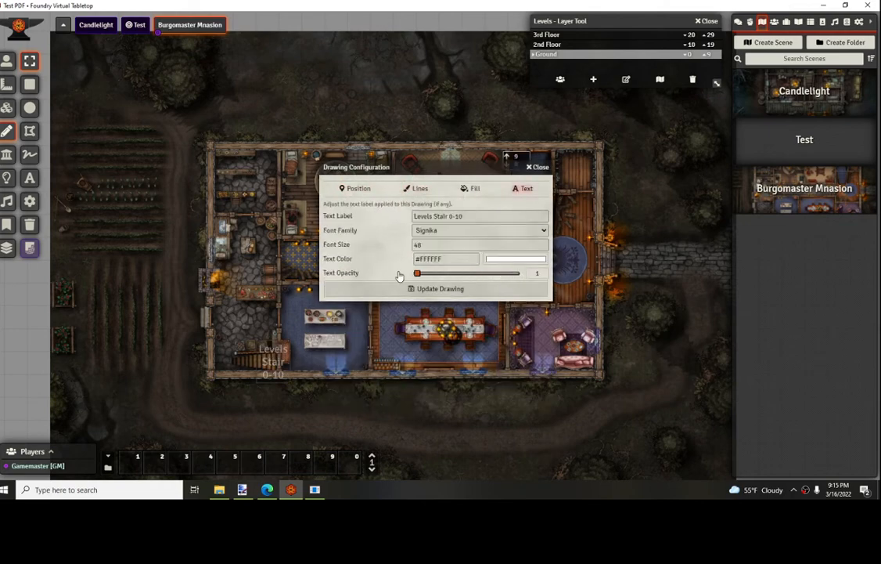
{"action": "left_click", "coordinate": [415, 290]}
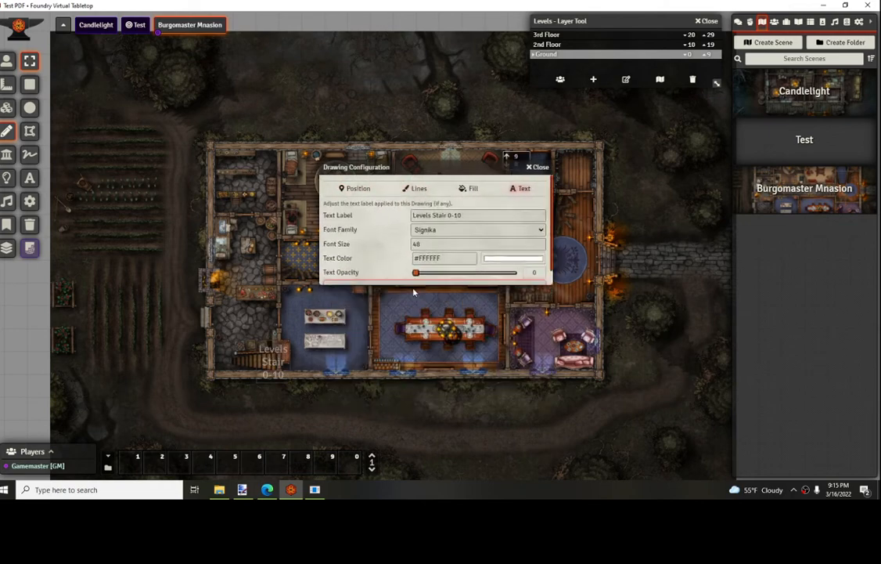
- Place the Test Asgril token on the stone path just outside the mansion's east entrance and select it
{"action": "left_click", "coordinate": [6, 61]}
{"action": "scroll", "coordinate": [368, 191], "scroll_direction": "down", "scroll_amount": 2}
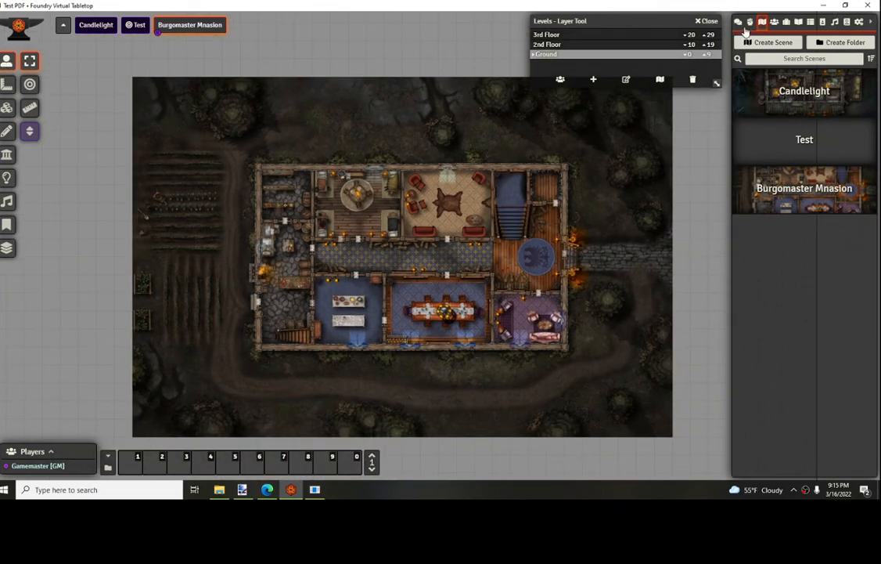
{"action": "left_click", "coordinate": [774, 21]}
{"action": "left_click_drag", "start_coordinate": [774, 81], "coordinate": [592, 249]}
{"action": "left_click", "coordinate": [594, 251]}
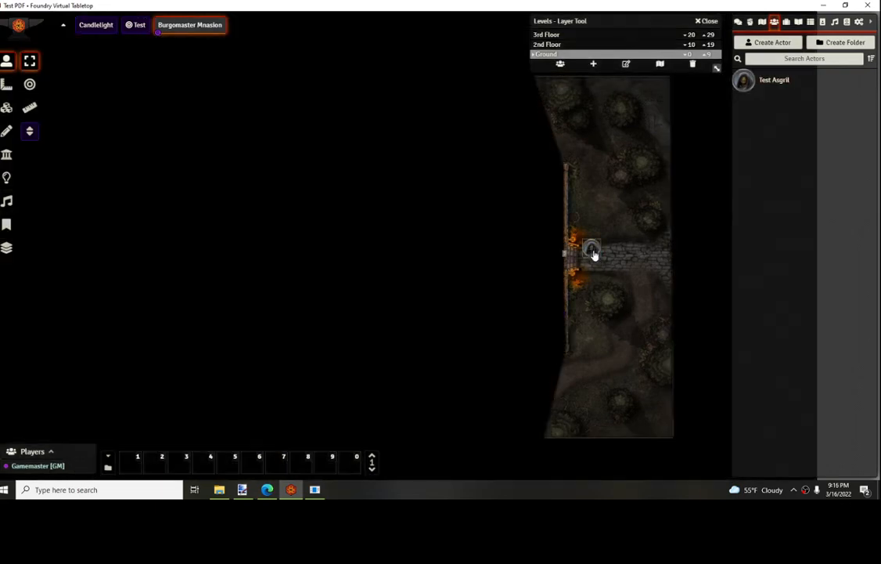
- Open the mansion's east front door and walk the token into the entrance hall, beside the foot of the stairs
{"action": "left_click", "coordinate": [565, 256]}
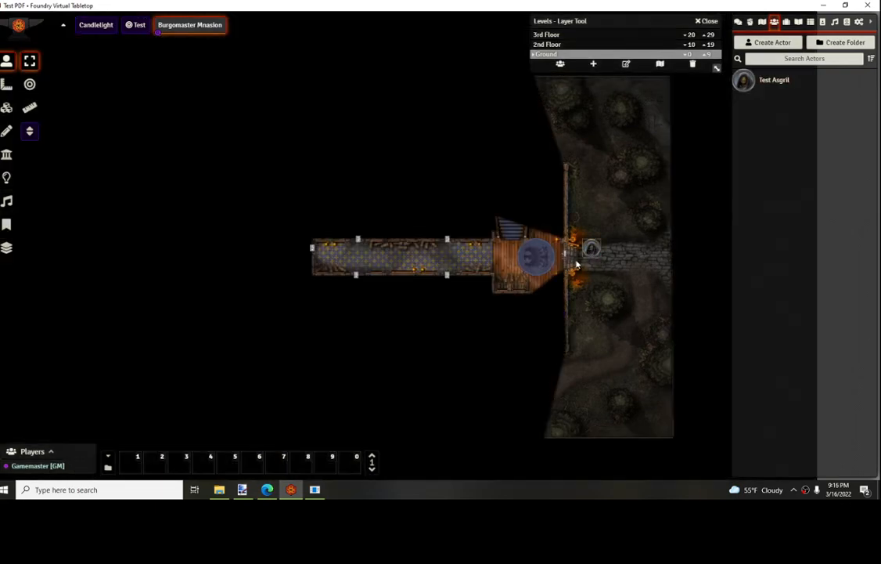
{"action": "key", "text": "Down"}
{"action": "key", "text": "Down"}
{"action": "key", "text": "Up"}
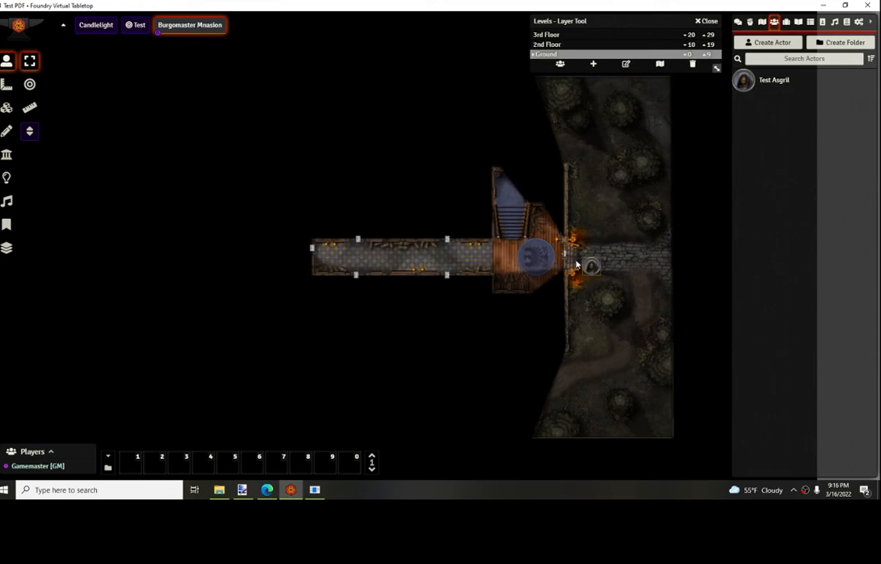
{"action": "key", "text": "Left"}
{"action": "key", "text": "Left"}
{"action": "key", "text": "Left"}
{"action": "key", "text": "Left"}
{"action": "key", "text": "Up"}
{"action": "key", "text": "Up"}
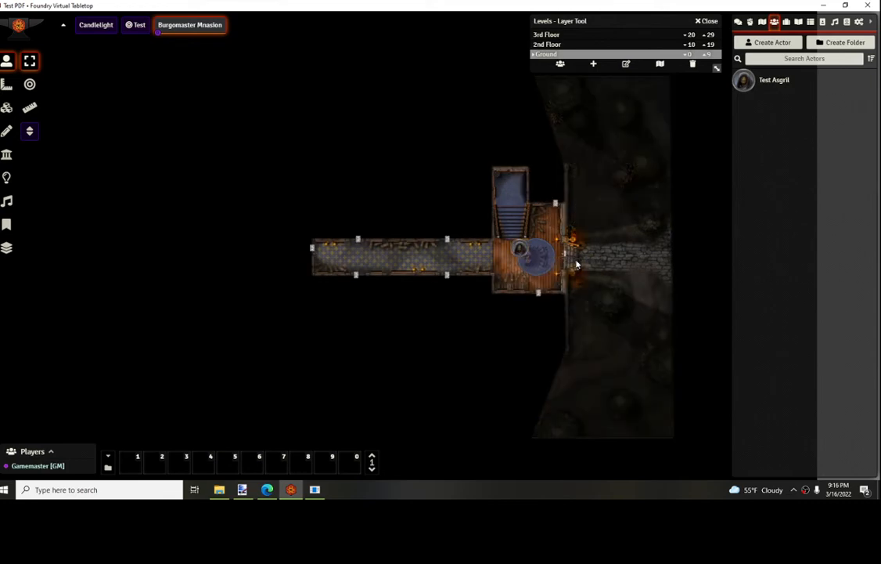
- Walk the token up the staircase to the second floor and south along the east hall past the stairwell
{"action": "key", "text": "Up"}
{"action": "key", "text": "Up"}
{"action": "key", "text": "Right"}
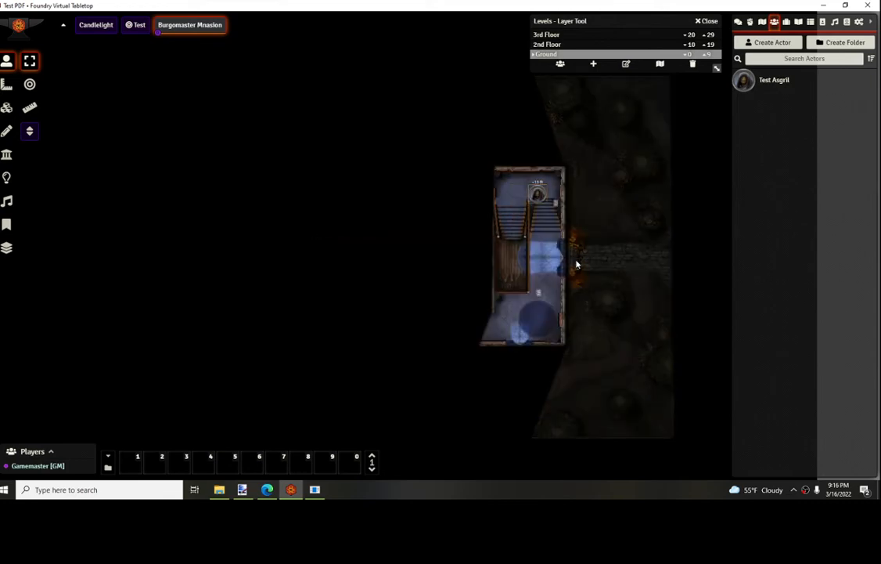
{"action": "key", "text": "Down"}
{"action": "key", "text": "Down"}
{"action": "key", "text": "Down"}
{"action": "key", "text": "Down"}
{"action": "key", "text": "Down"}
{"action": "key", "text": "Down"}
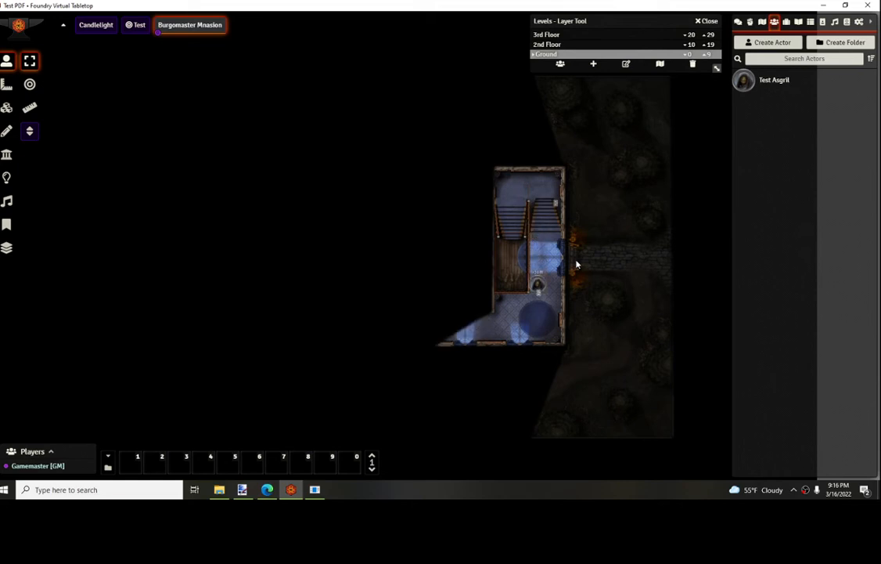
- Move the token west along the second-floor south hallway to the opening of the narrow north corridor
{"action": "key", "text": "Down"}
{"action": "key", "text": "Left"}
{"action": "key", "text": "Left"}
{"action": "key", "text": "Left"}
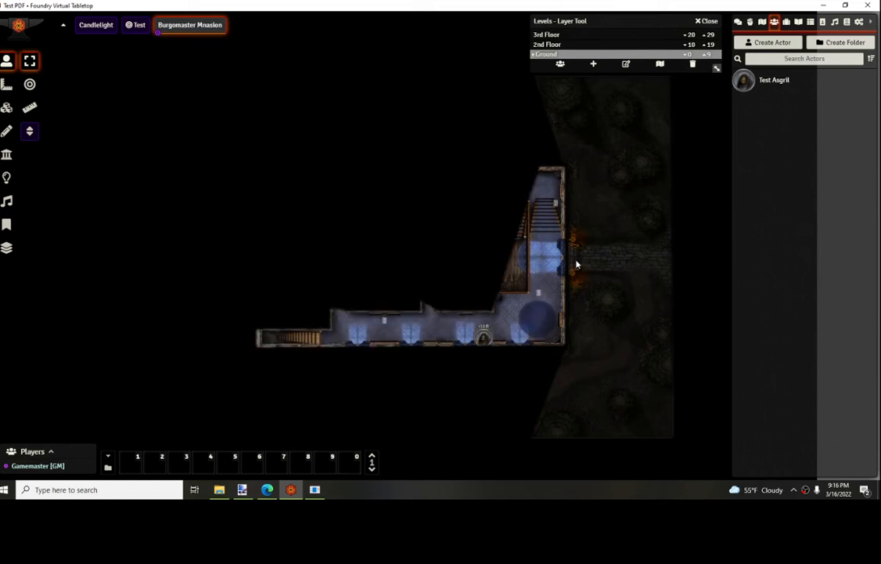
{"action": "key", "text": "Up"}
{"action": "key", "text": "Left"}
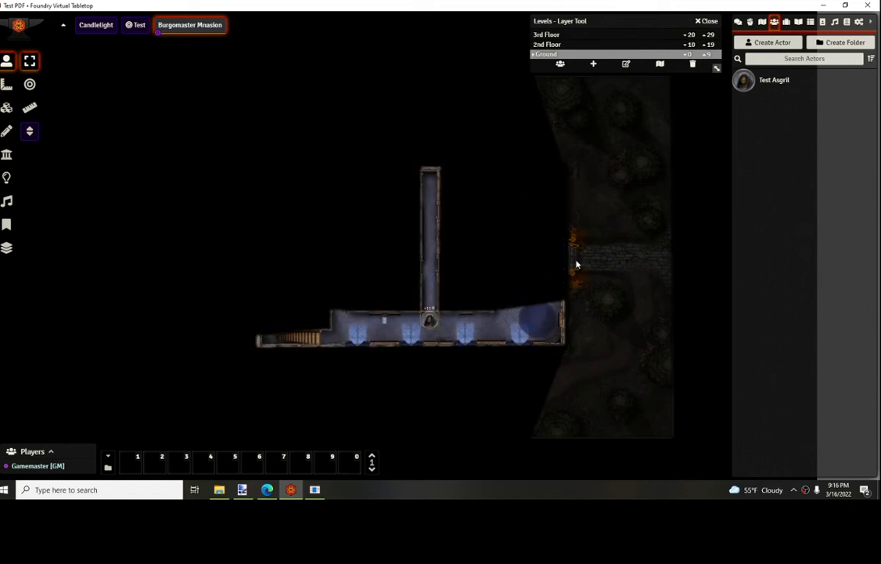
- Move the Test Asgril token west along the second-floor south hallway to the foot of the west corridor
{"action": "key", "text": "Left"}
{"action": "key", "text": "Left"}
{"action": "key", "text": "Left"}
{"action": "key", "text": "Left"}
{"action": "key", "text": "Left"}
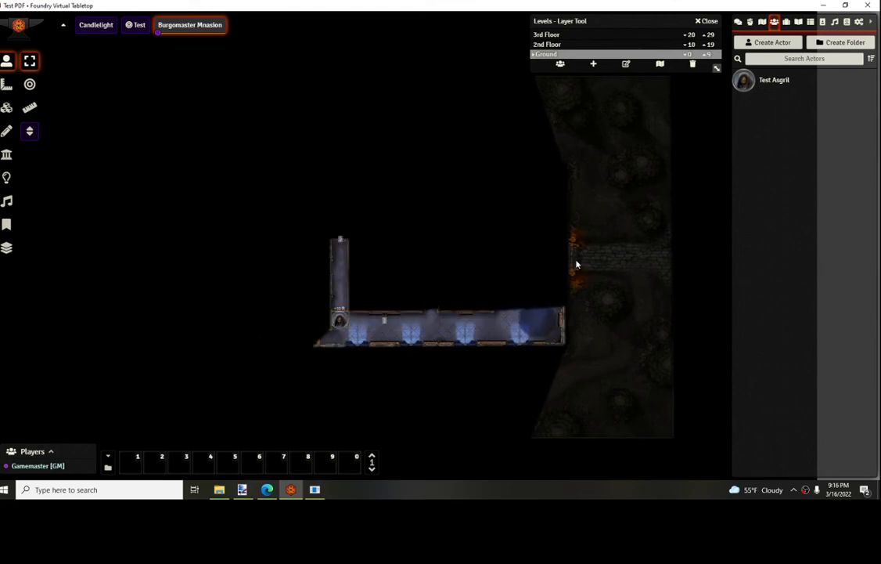
- Walk the token north up the west corridor and through the door at its end into the northwest bedroom
{"action": "key", "text": "Up"}
{"action": "key", "text": "Up"}
{"action": "key", "text": "Up"}
{"action": "key", "text": "Down"}
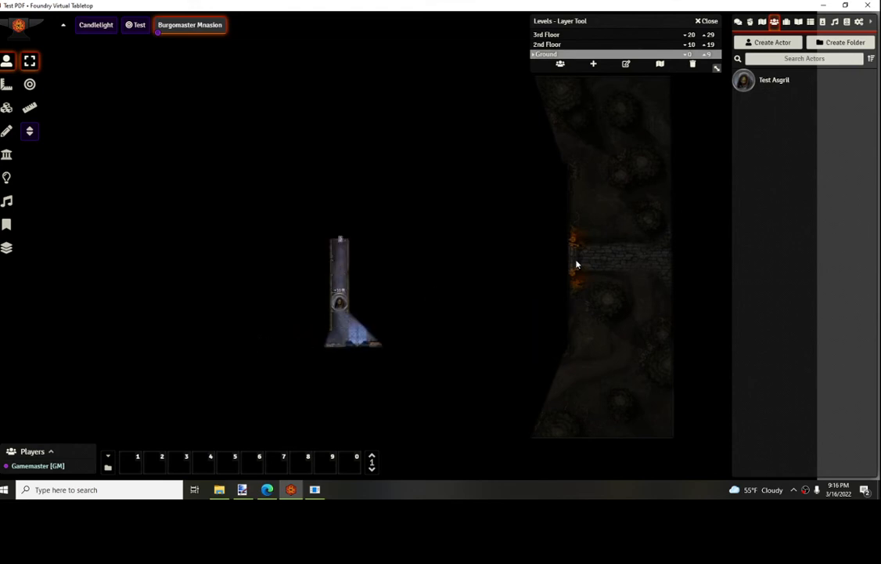
{"action": "key", "text": "Up"}
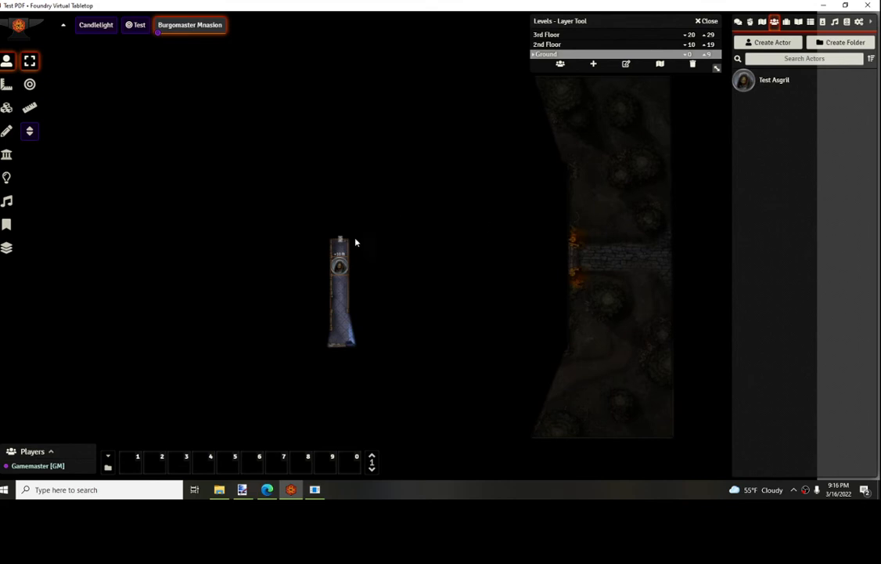
{"action": "key", "text": "Up"}
{"action": "key", "text": "Up"}
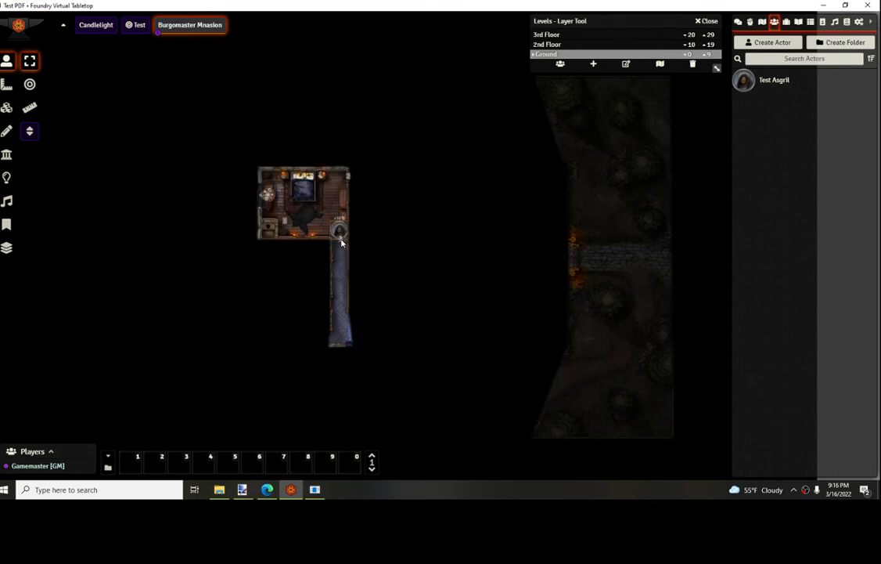
- Move the token around inside the northwest bedroom and bring it back south down the west corridor
{"action": "key", "text": "Left"}
{"action": "key", "text": "Left"}
{"action": "key", "text": "Right"}
{"action": "key", "text": "Right"}
{"action": "key", "text": "Down"}
{"action": "key", "text": "Down"}
{"action": "key", "text": "Down"}
{"action": "key", "text": "Down"}
{"action": "key", "text": "Down"}
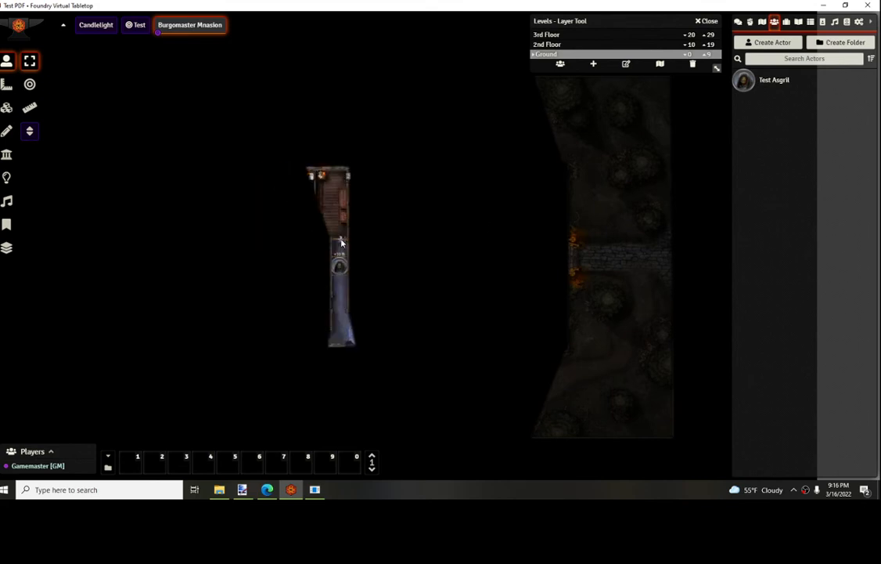
- Walk the token east along the second-floor south hallway and north into the east hall beside the stairwell
{"action": "key", "text": "Right"}
{"action": "key", "text": "Right"}
{"action": "key", "text": "Right"}
{"action": "key", "text": "Right"}
{"action": "key", "text": "Right"}
{"action": "key", "text": "Right"}
{"action": "key", "text": "Right"}
{"action": "key", "text": "Right"}
{"action": "key", "text": "Right"}
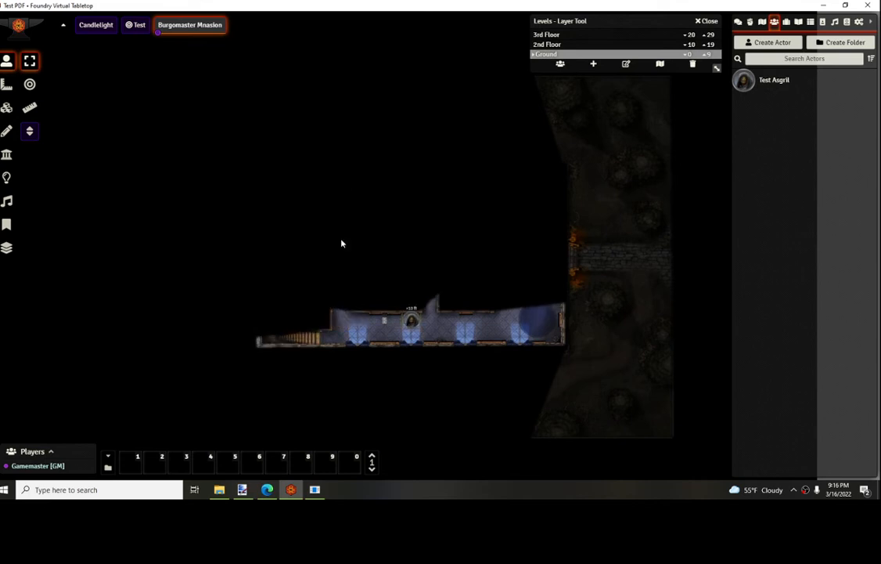
{"action": "key", "text": "Right"}
{"action": "key", "text": "Right"}
{"action": "key", "text": "Right"}
{"action": "key", "text": "Up"}
{"action": "key", "text": "Up"}
{"action": "key", "text": "Up"}
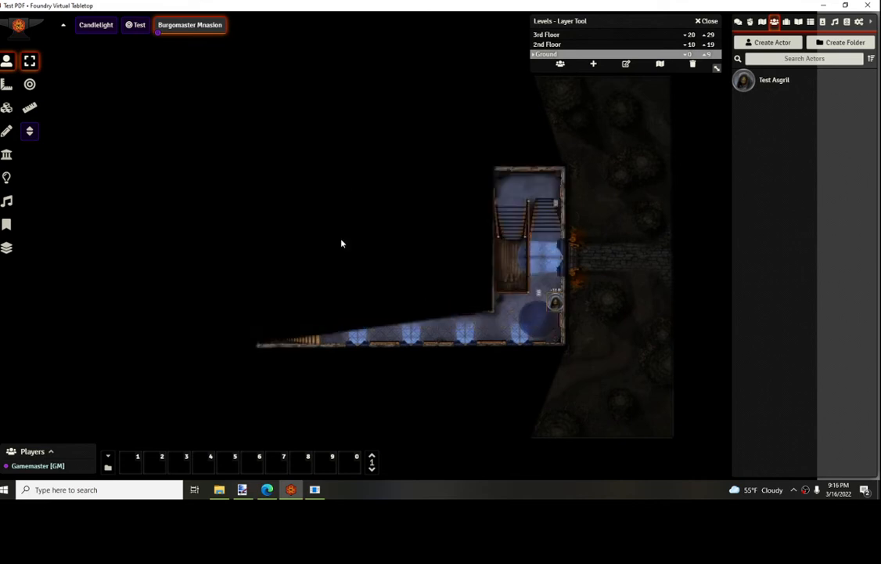
- Create a Player Character actor named fgncfgn and close its sheet
{"action": "left_click", "coordinate": [761, 42]}
{"action": "type", "text": "fgncfgn"}
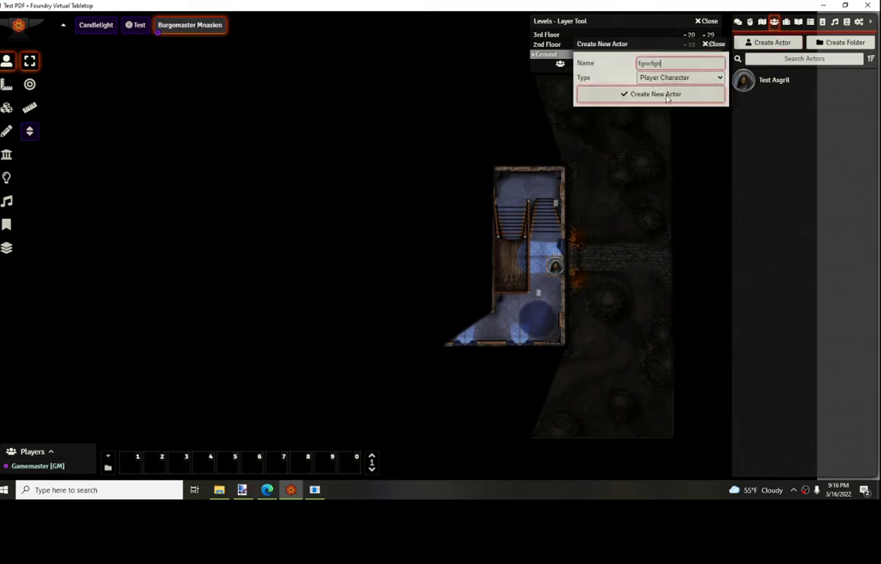
{"action": "left_click", "coordinate": [669, 94]}
{"action": "left_click", "coordinate": [599, 89]}
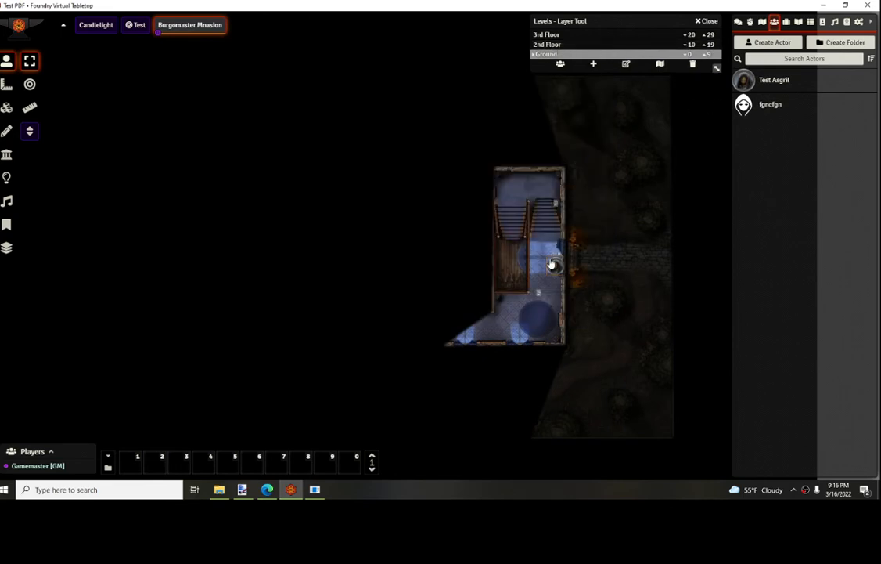
- Walk the Test Asgril token over the stair landing and down the staircase to the ground-floor entrance hall
{"action": "key", "text": "Up"}
{"action": "key", "text": "Up"}
{"action": "key", "text": "Up"}
{"action": "key", "text": "Up"}
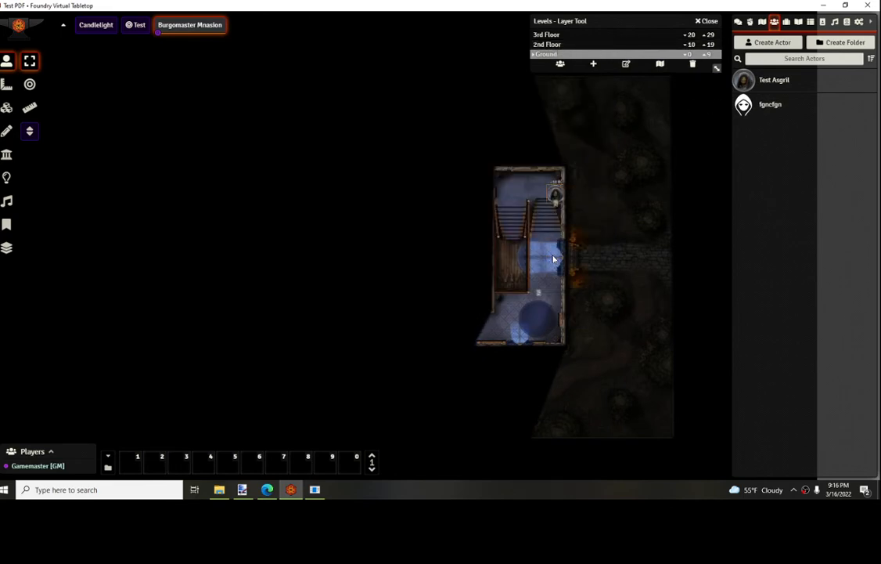
{"action": "key", "text": "Left"}
{"action": "key", "text": "Left"}
{"action": "key", "text": "Left"}
{"action": "key", "text": "Down"}
{"action": "key", "text": "Down"}
{"action": "key", "text": "Down"}
{"action": "key", "text": "Down"}
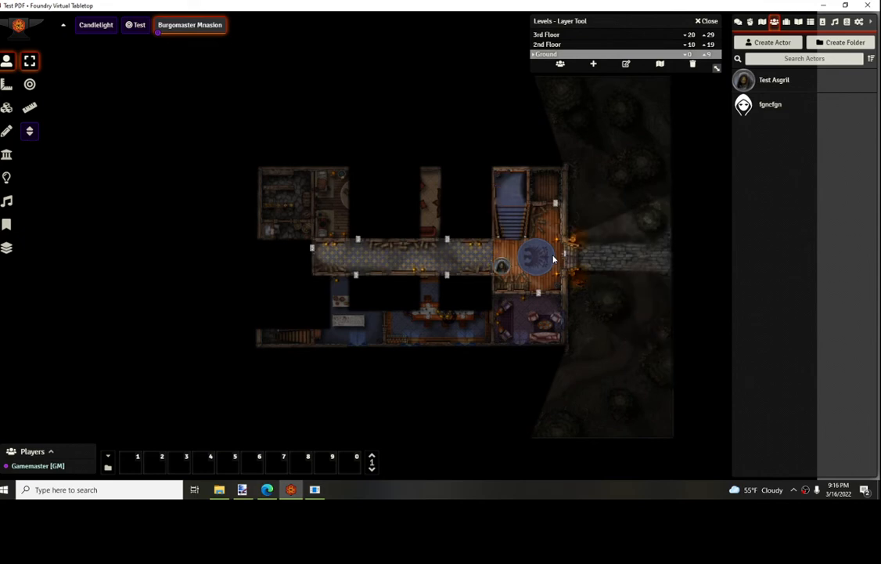
- Move Test Asgril west into the central hallway and place an fgncfgn token at the entrance hall's west edge
{"action": "key", "text": "Left"}
{"action": "key", "text": "Left"}
{"action": "key", "text": "Up"}
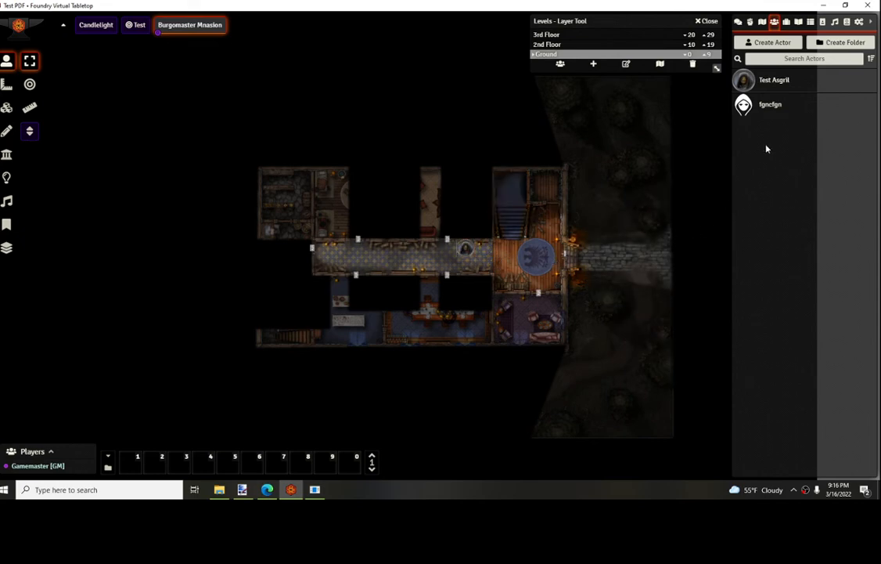
{"action": "left_click_drag", "start_coordinate": [765, 106], "coordinate": [502, 250]}
- Move the Test Asgril token back east and north past the fgncfgn token to the foot of the staircase
{"action": "key", "text": "Right"}
{"action": "key", "text": "Right"}
{"action": "key", "text": "Up"}
{"action": "key", "text": "Up"}
{"action": "key", "text": "Up"}
{"action": "key", "text": "Up"}
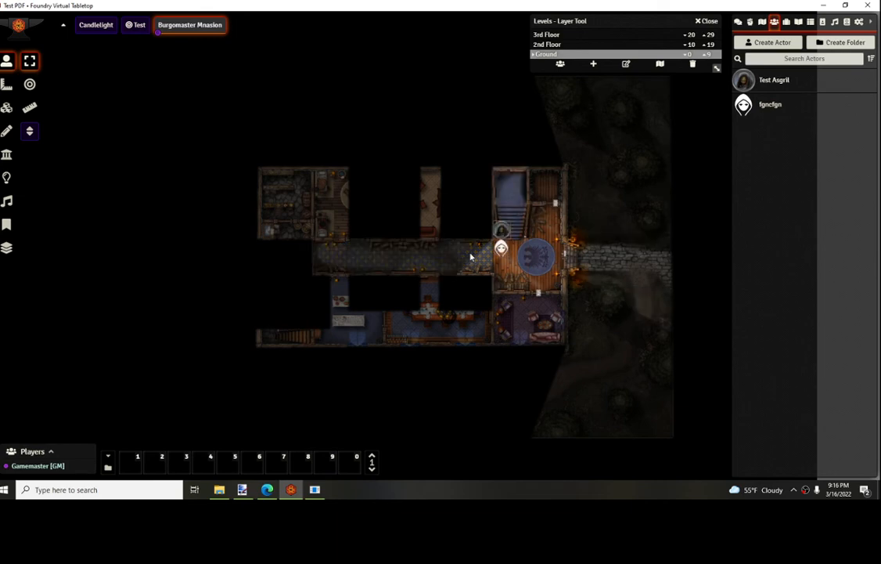
- Walk the Test Asgril token up the staircase to the second floor and into the east hall beside the stairwell
{"action": "key", "text": "Right"}
{"action": "key", "text": "Right"}
{"action": "key", "text": "Down"}
{"action": "key", "text": "Down"}
{"action": "key", "text": "Down"}
{"action": "key", "text": "Down"}
{"action": "key", "text": "Down"}
{"action": "key", "text": "Down"}
{"action": "key", "text": "Down"}
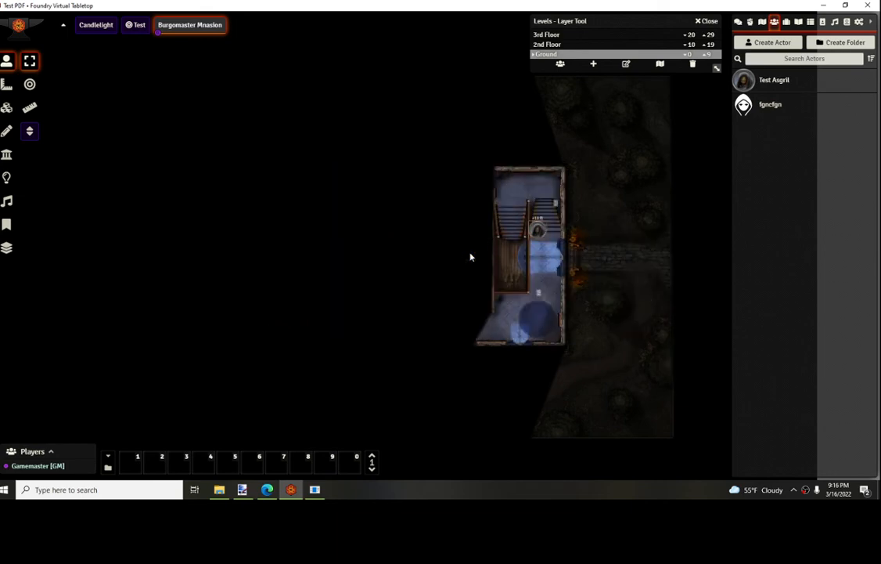
{"action": "key", "text": "Left"}
{"action": "key", "text": "Right"}
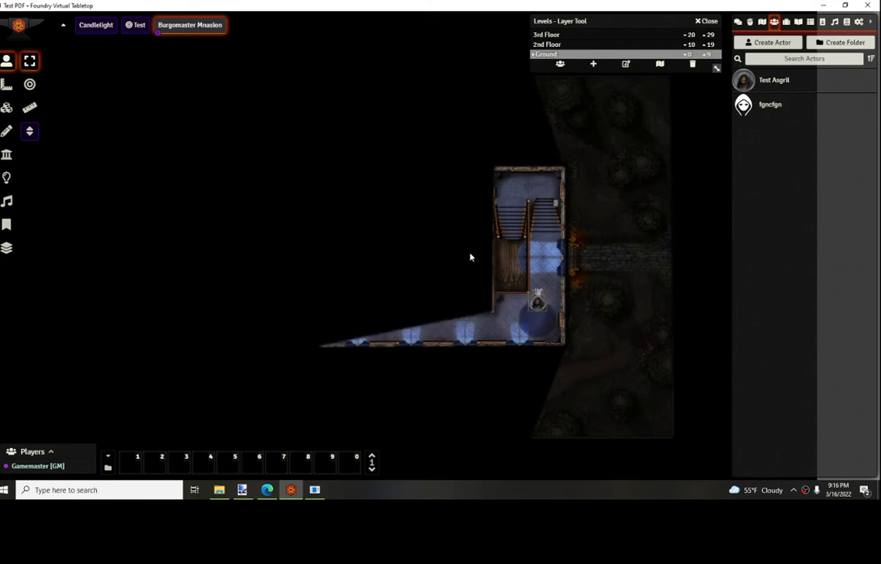
{"action": "key", "text": "Up"}
- Check the walls drawn on the ground floor and return to the token controls
{"action": "left_click", "coordinate": [6, 130]}
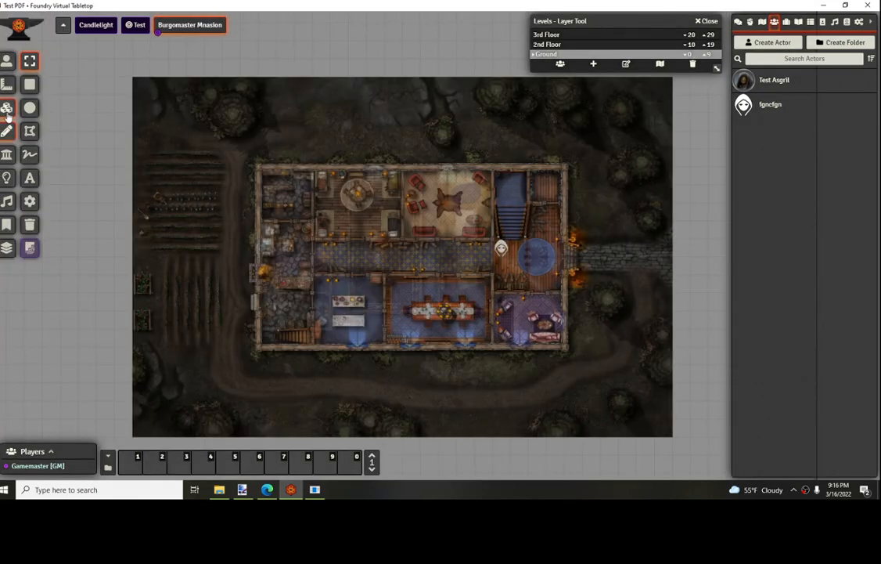
{"action": "left_click", "coordinate": [6, 108]}
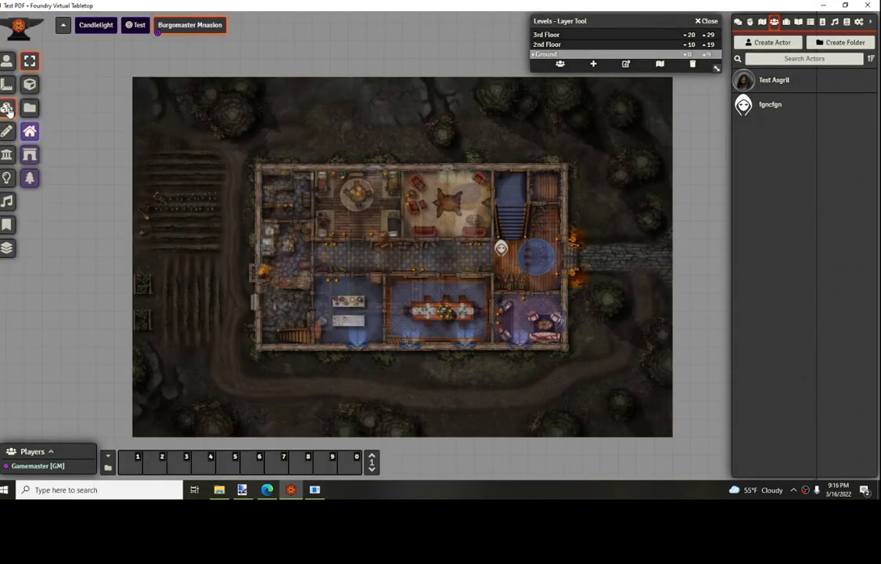
{"action": "left_click", "coordinate": [7, 153]}
{"action": "scroll", "coordinate": [436, 235], "scroll_direction": "up", "scroll_amount": 2}
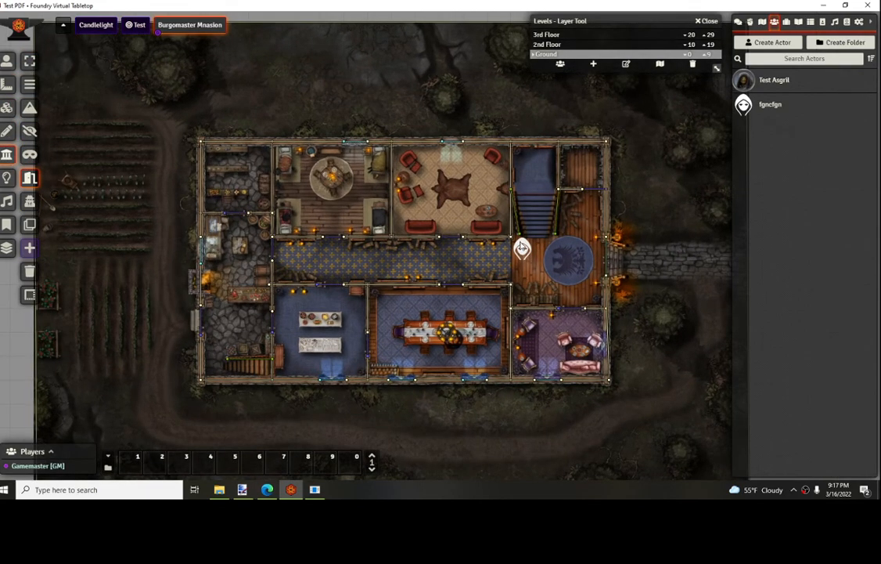
{"action": "left_click", "coordinate": [7, 60]}
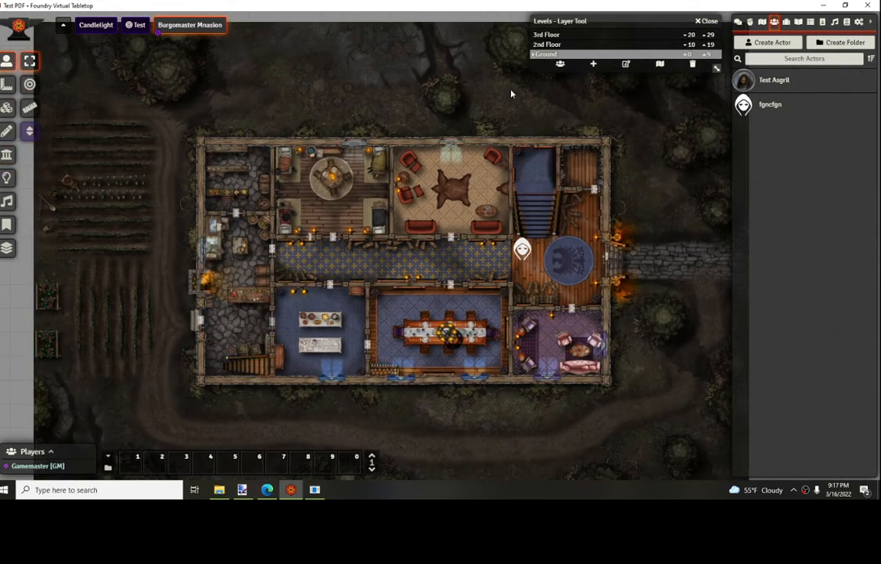
- Show the 2nd Floor level and walk the Test Asgril token from the east hall to the west side of the stair landing
{"action": "left_click", "coordinate": [548, 44]}
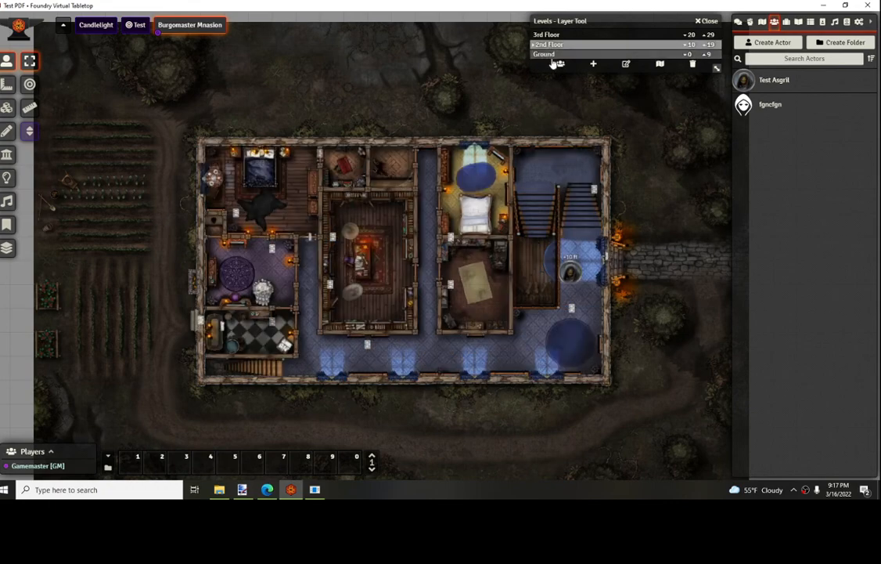
{"action": "left_click", "coordinate": [570, 273]}
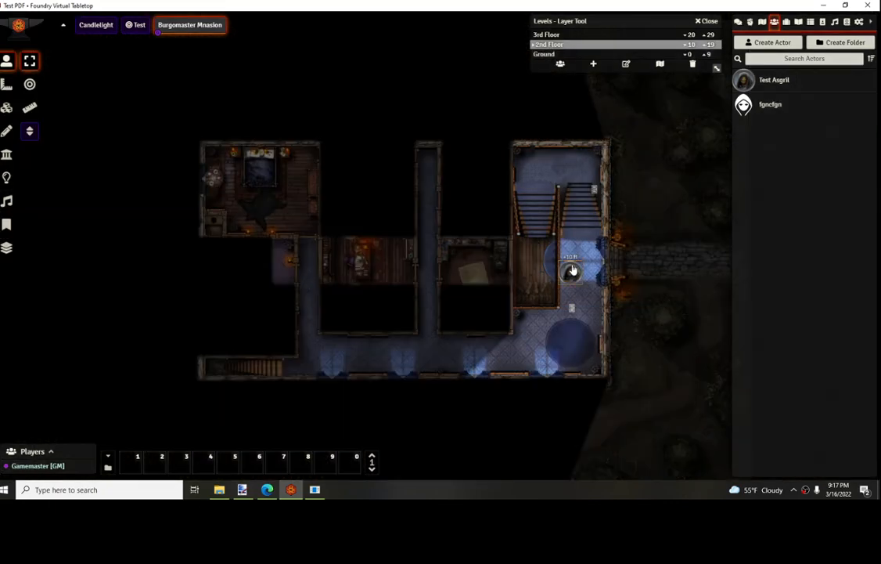
{"action": "key", "text": "Up"}
{"action": "key", "text": "Up"}
{"action": "key", "text": "Up"}
{"action": "key", "text": "Left"}
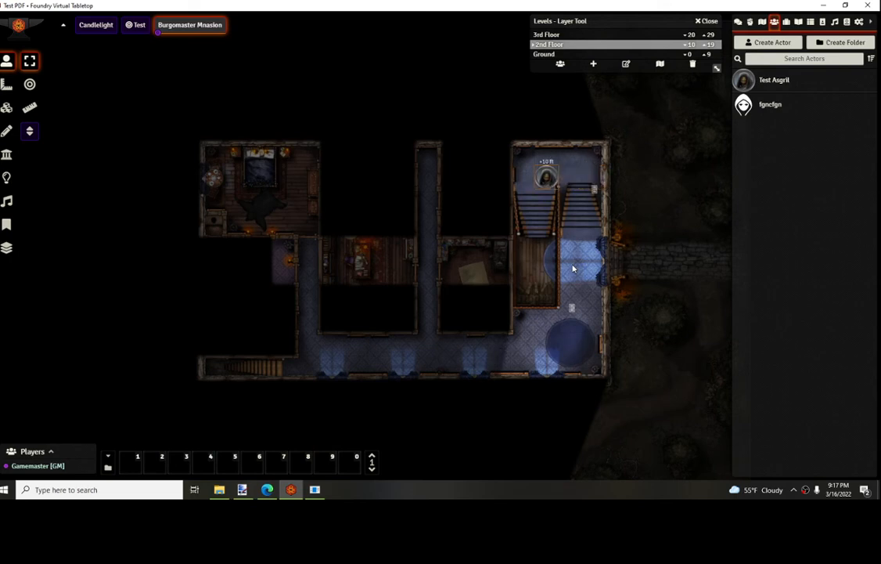
{"action": "key", "text": "Left"}
{"action": "key", "text": "Right"}
{"action": "key", "text": "Up"}
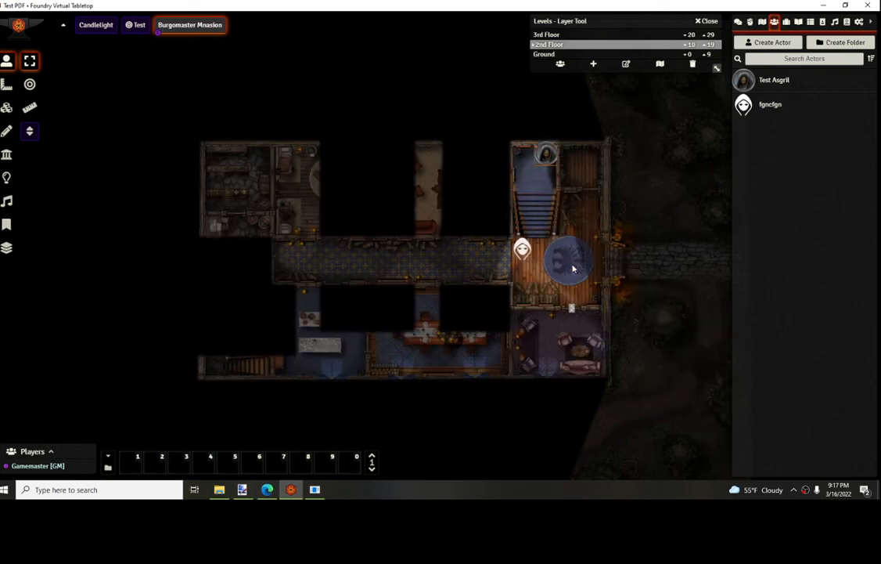
- Walk the Test Asgril token down the stairs and west along the ground-floor central hallway
{"action": "key", "text": "Down"}
{"action": "key", "text": "Down"}
{"action": "key", "text": "Down"}
{"action": "key", "text": "Down"}
{"action": "key", "text": "Down"}
{"action": "key", "text": "Left"}
{"action": "key", "text": "Left"}
{"action": "key", "text": "Left"}
{"action": "key", "text": "Left"}
{"action": "key", "text": "Left"}
{"action": "key", "text": "Left"}
{"action": "key", "text": "Left"}
{"action": "key", "text": "Left"}
{"action": "key", "text": "Left"}
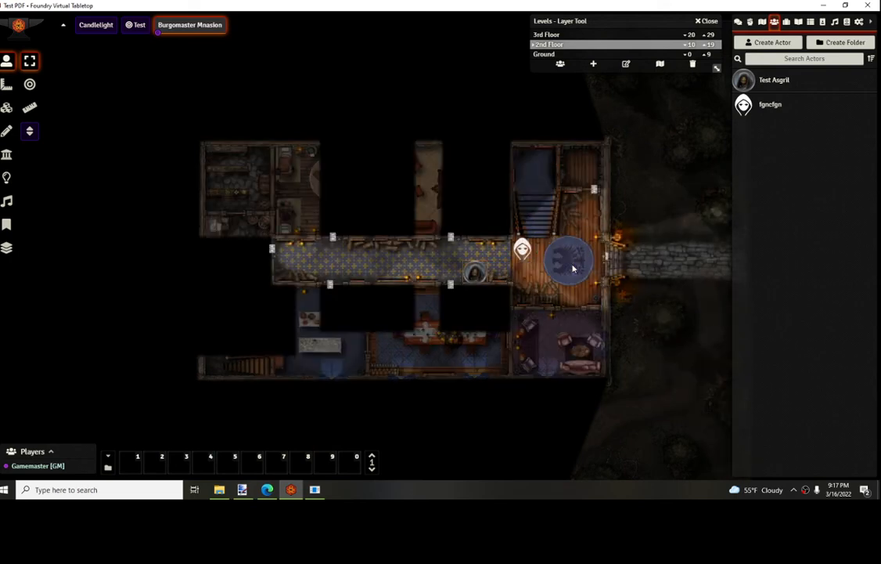
- Move the Test Asgril token back east along the central hallway into the entrance hall
{"action": "key", "text": "Right"}
{"action": "key", "text": "Right"}
{"action": "key", "text": "Right"}
{"action": "key", "text": "Right"}
{"action": "key", "text": "Right"}
{"action": "key", "text": "Right"}
{"action": "key", "text": "Right"}
{"action": "key", "text": "Right"}
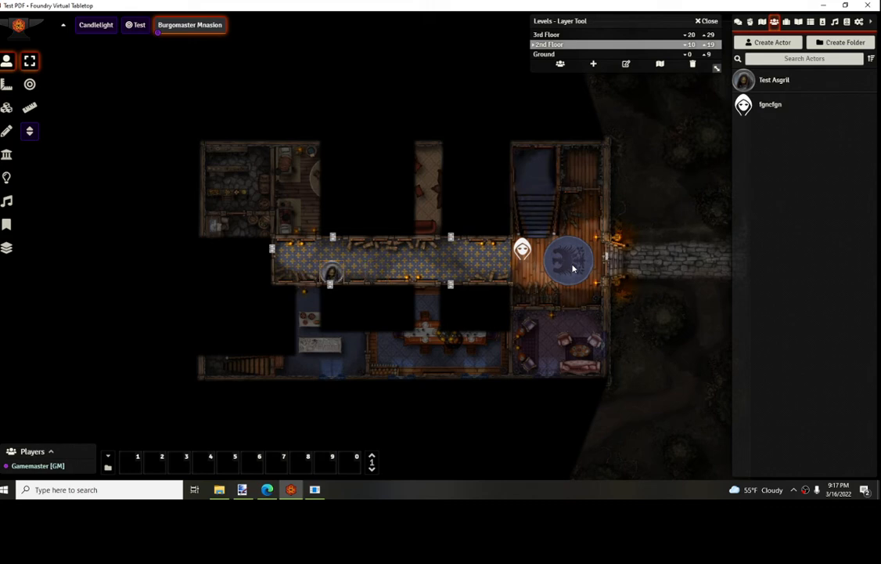
{"action": "key", "text": "Right"}
{"action": "key", "text": "Right"}
{"action": "key", "text": "Right"}
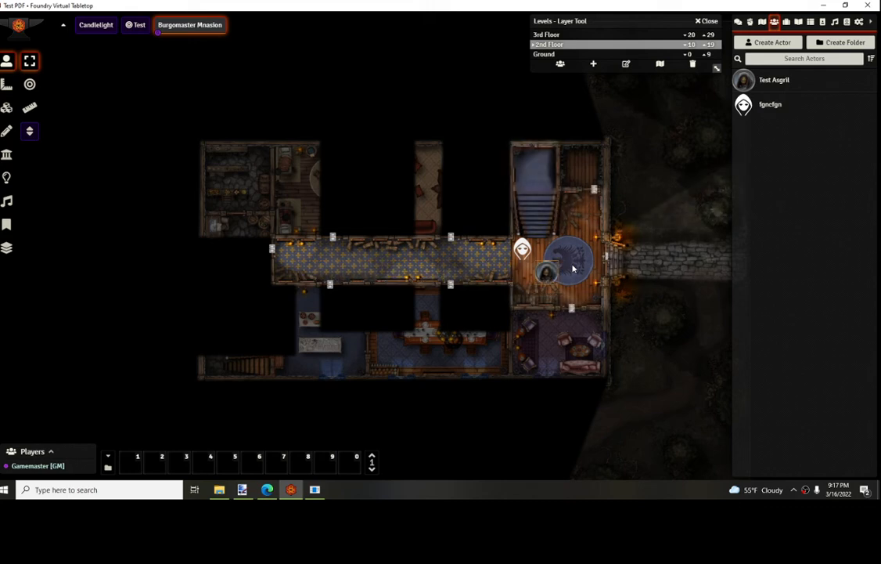
- Walk the Test Asgril token up the staircase and south to the round rug in the second floor's southeast corner
{"action": "key", "text": "Up"}
{"action": "key", "text": "Up"}
{"action": "key", "text": "Up"}
{"action": "key", "text": "Up"}
{"action": "key", "text": "Right"}
{"action": "key", "text": "Down"}
{"action": "key", "text": "Down"}
{"action": "key", "text": "Down"}
{"action": "key", "text": "Down"}
{"action": "key", "text": "Down"}
{"action": "key", "text": "Down"}
{"action": "key", "text": "Down"}
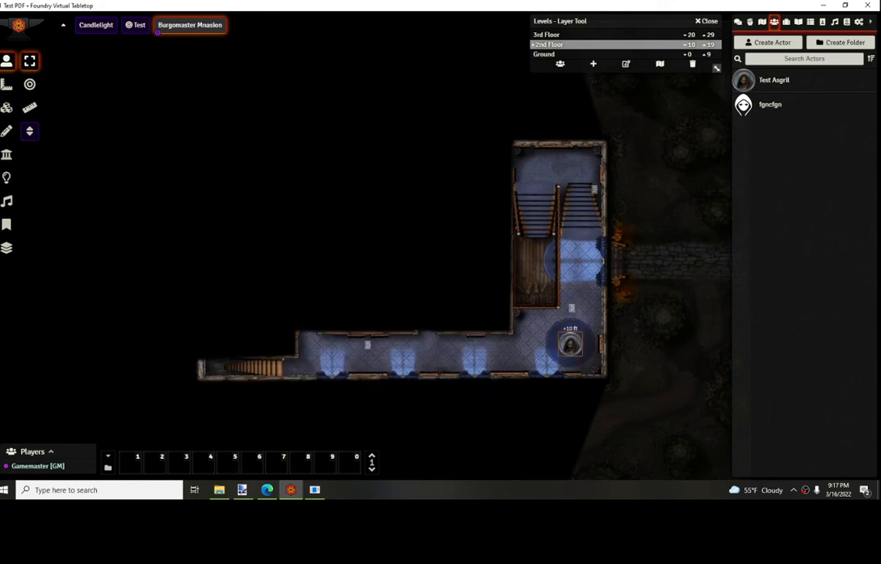
{"action": "left_click", "coordinate": [30, 130]}
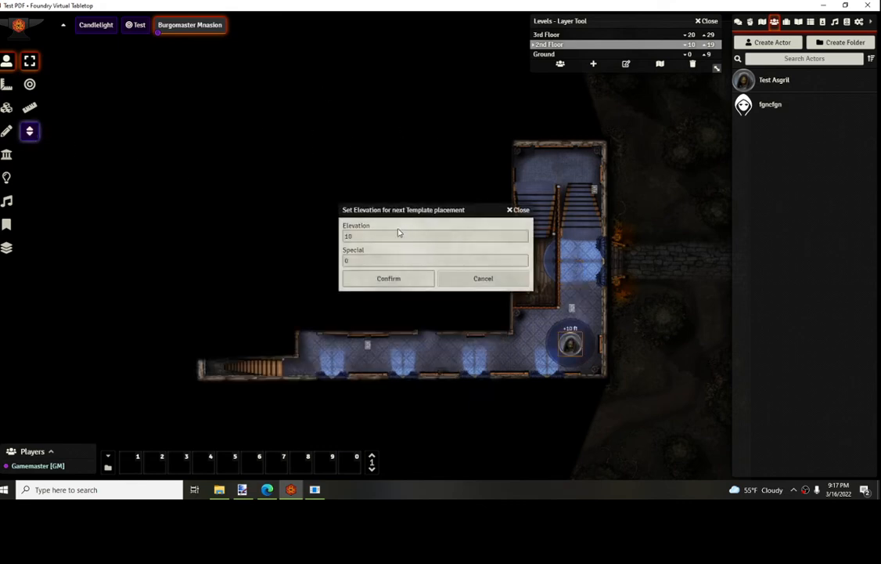
{"action": "left_click", "coordinate": [515, 209]}
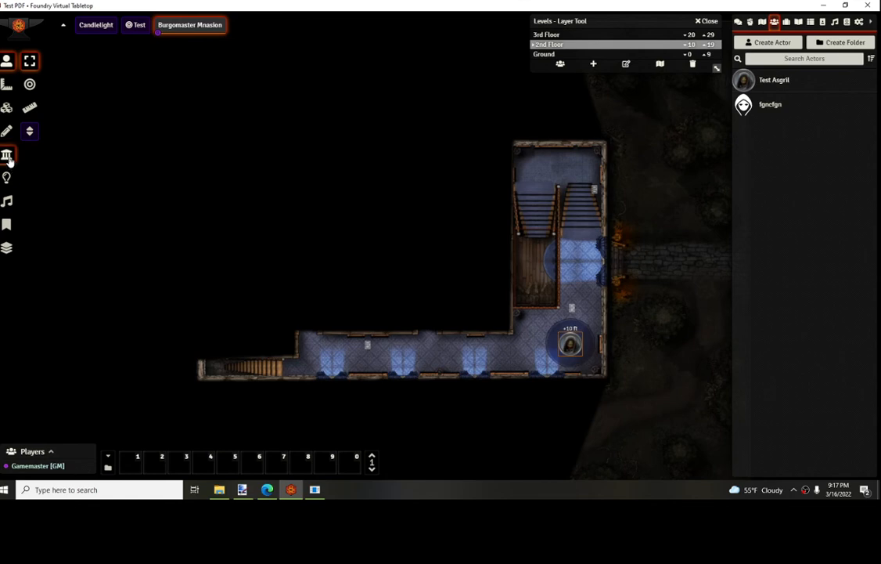
{"action": "left_click", "coordinate": [7, 249]}
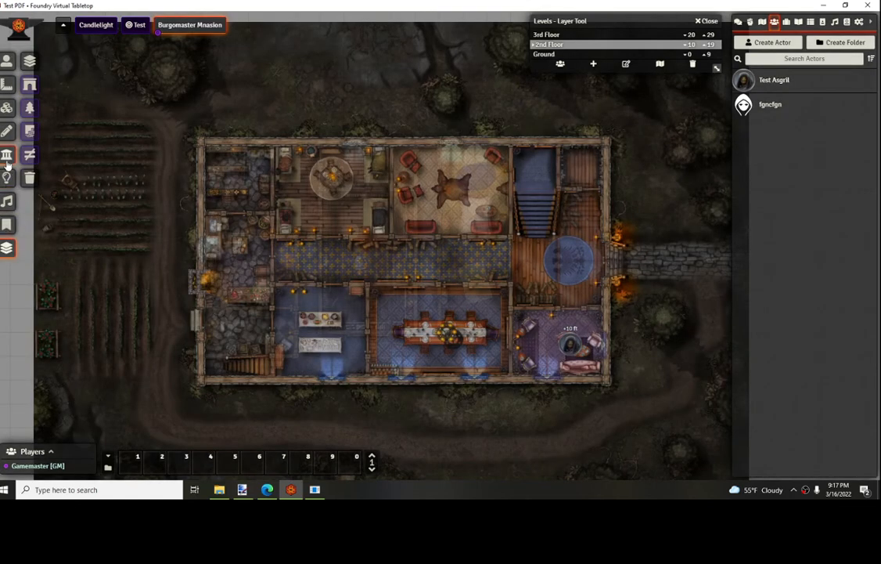
{"action": "left_click", "coordinate": [6, 62]}
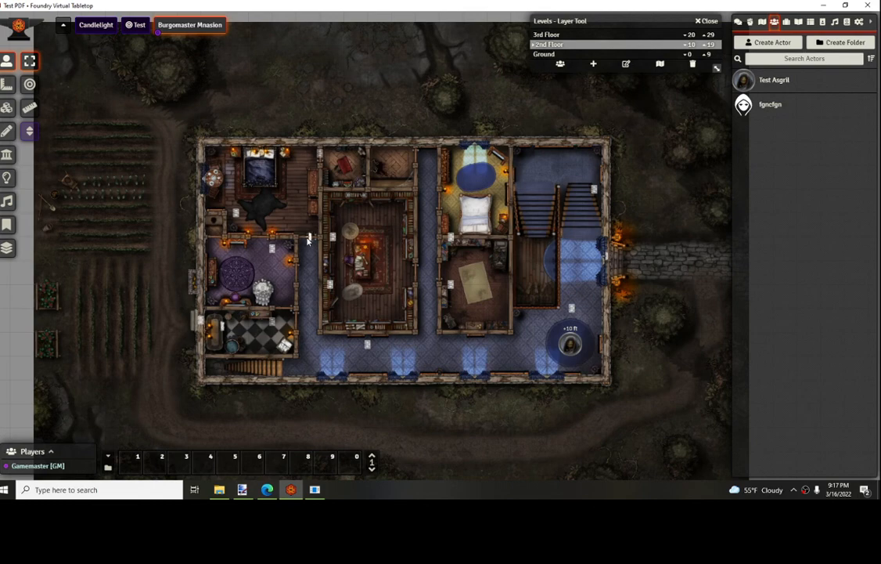
- Show the Ground level, select the fgncfgn token and move it west from the entrance hall along the central hallway
{"action": "left_click", "coordinate": [546, 54]}
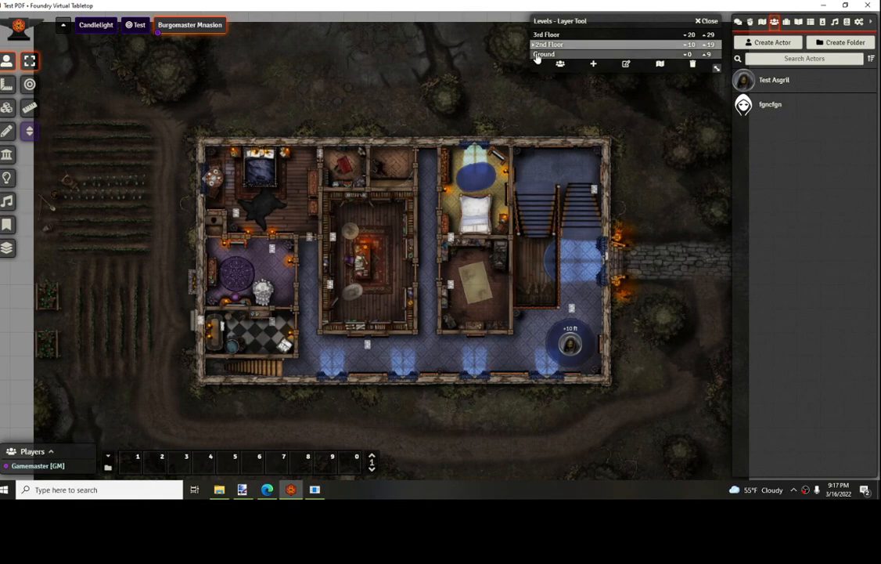
{"action": "left_click", "coordinate": [522, 251]}
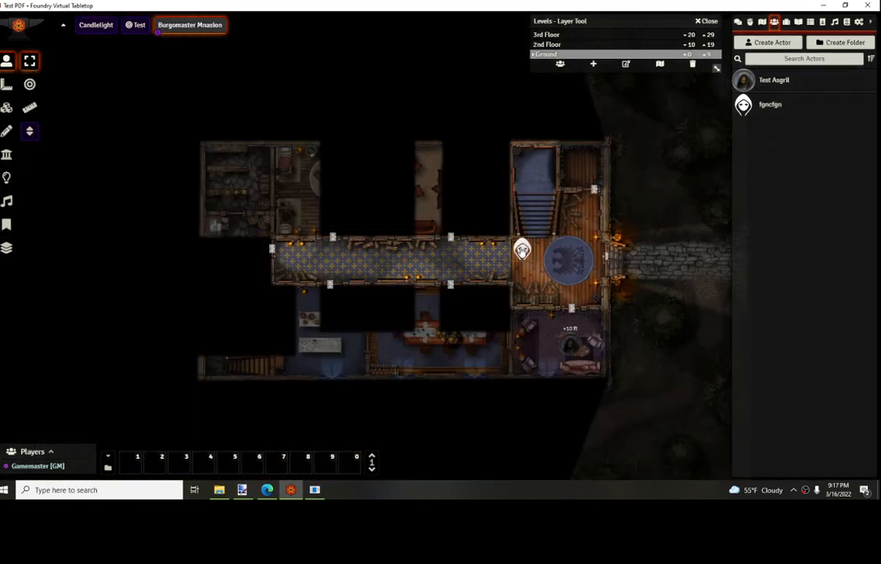
{"action": "key", "text": "Left"}
{"action": "key", "text": "Left"}
{"action": "key", "text": "Left"}
{"action": "key", "text": "Left"}
{"action": "key", "text": "Left"}
{"action": "key", "text": "Left"}
{"action": "key", "text": "Left"}
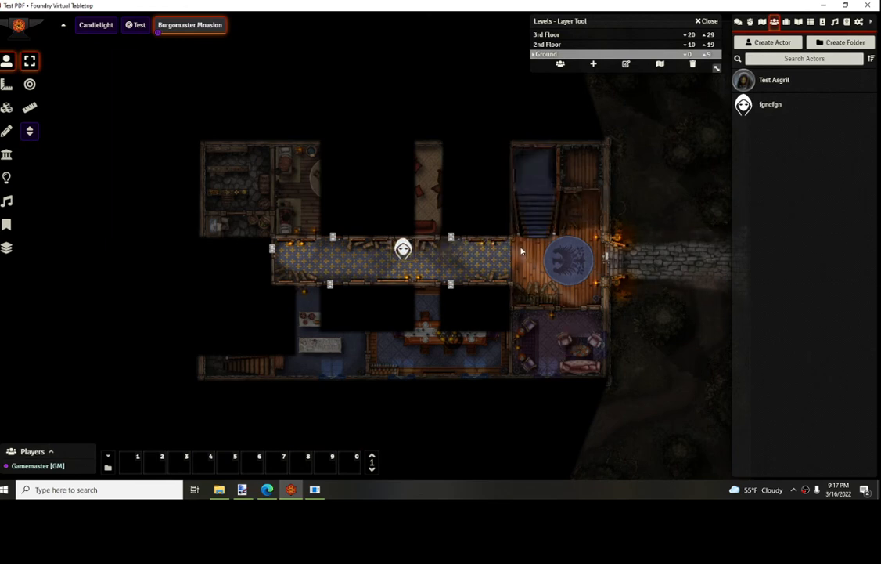
- Move the fgncfgn token farther west, shift it to the central hallway's south side and head back east
{"action": "key", "text": "Left"}
{"action": "key", "text": "Left"}
{"action": "key", "text": "Down"}
{"action": "key", "text": "Right"}
{"action": "key", "text": "Right"}
{"action": "key", "text": "Right"}
{"action": "key", "text": "Right"}
{"action": "key", "text": "Right"}
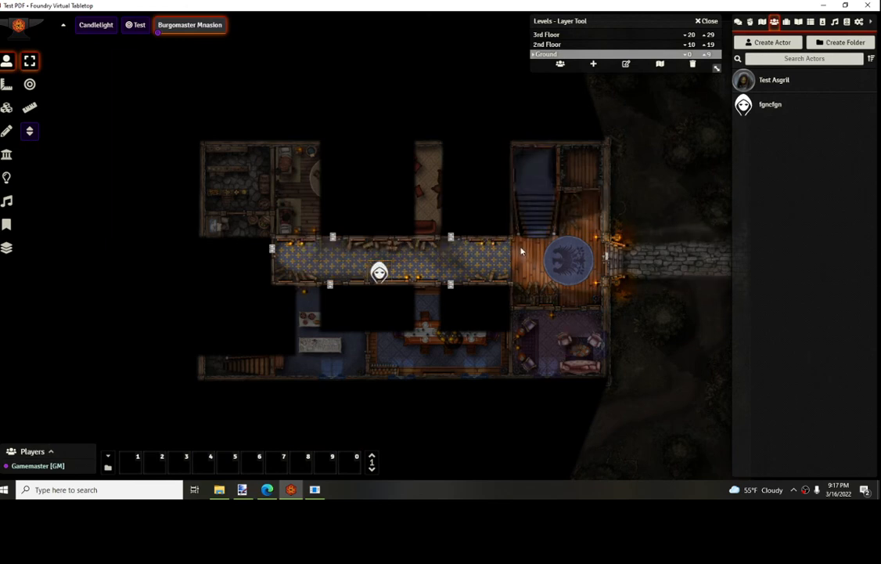
- Move the fgncfgn token east along the hallway into the entrance hall, shift it to the hall's western edge and deselect it
{"action": "key", "text": "Right"}
{"action": "key", "text": "Right"}
{"action": "key", "text": "Right"}
{"action": "key", "text": "Right"}
{"action": "key", "text": "Right"}
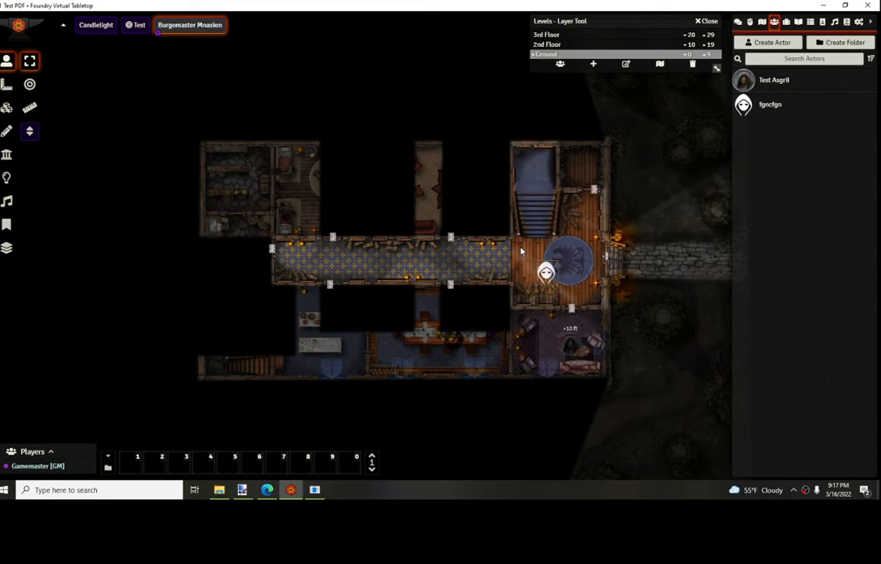
{"action": "key", "text": "Up"}
{"action": "key", "text": "Up"}
{"action": "key", "text": "Down"}
{"action": "key", "text": "Down"}
{"action": "key", "text": "Left"}
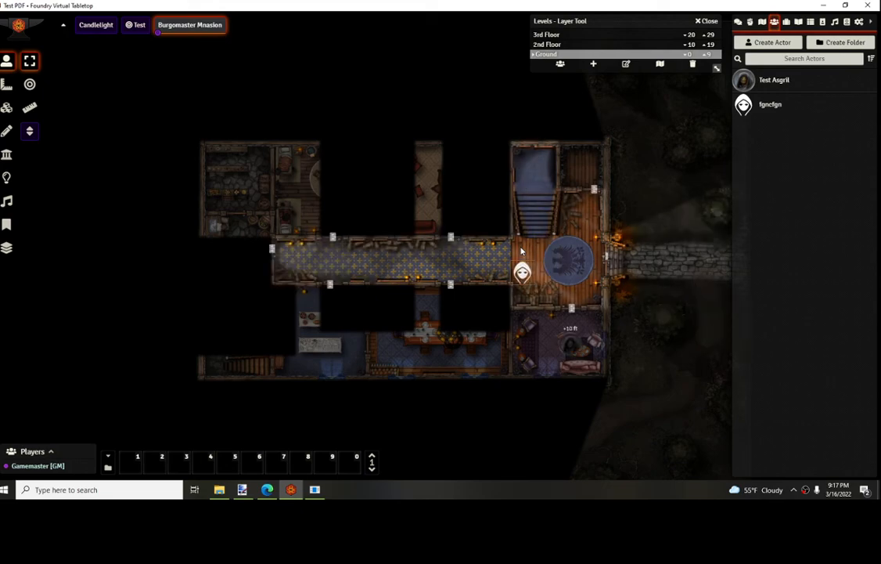
{"action": "key", "text": "Escape"}
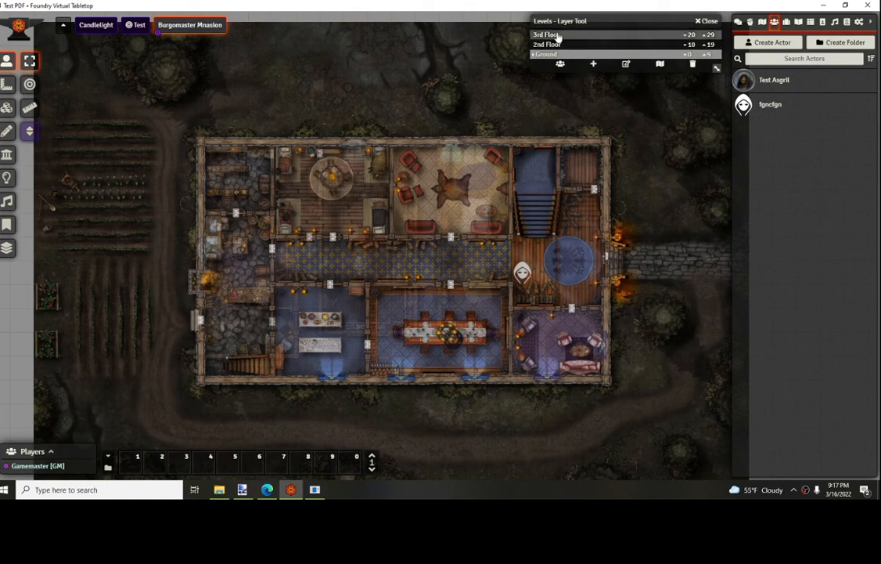
- Add a new level named basement with its bottom at -1 and its top at -10
{"action": "left_click", "coordinate": [594, 68]}
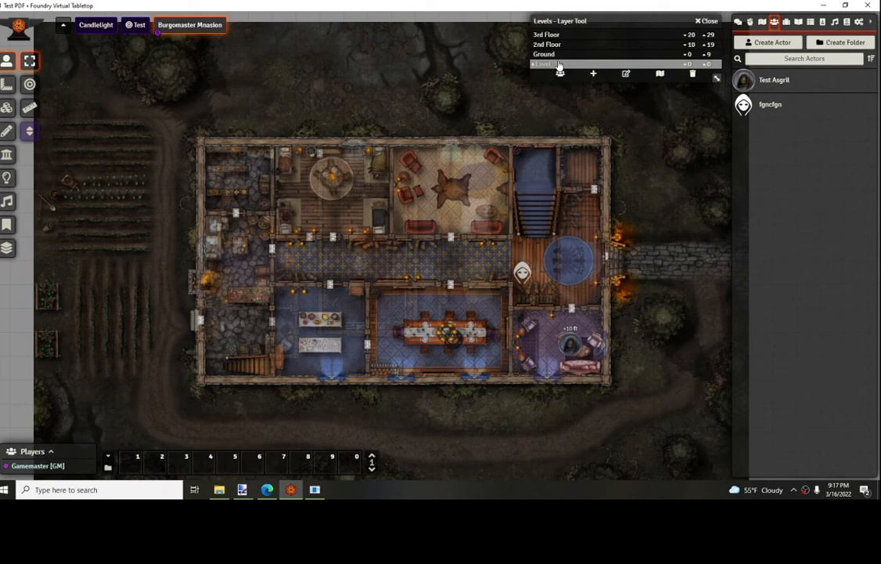
{"action": "left_click", "coordinate": [625, 74]}
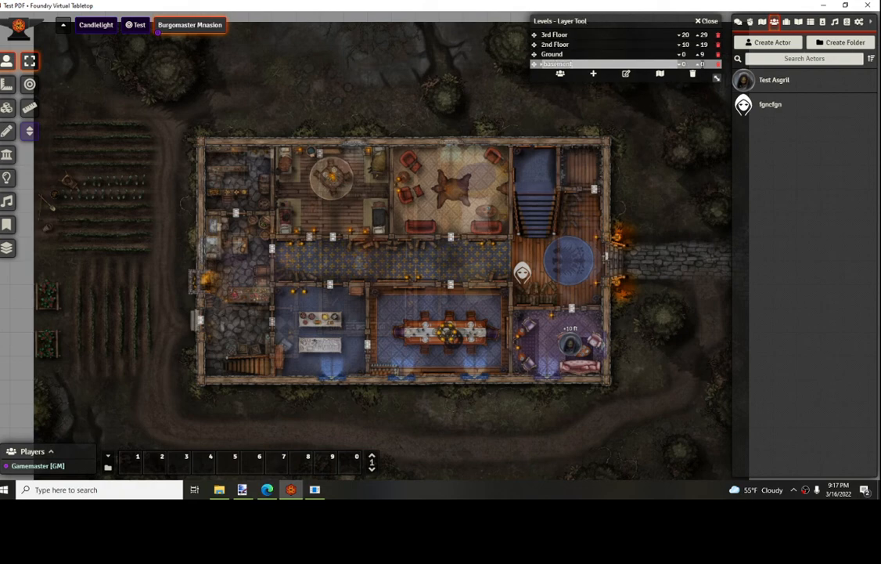
{"action": "left_click", "coordinate": [705, 64]}
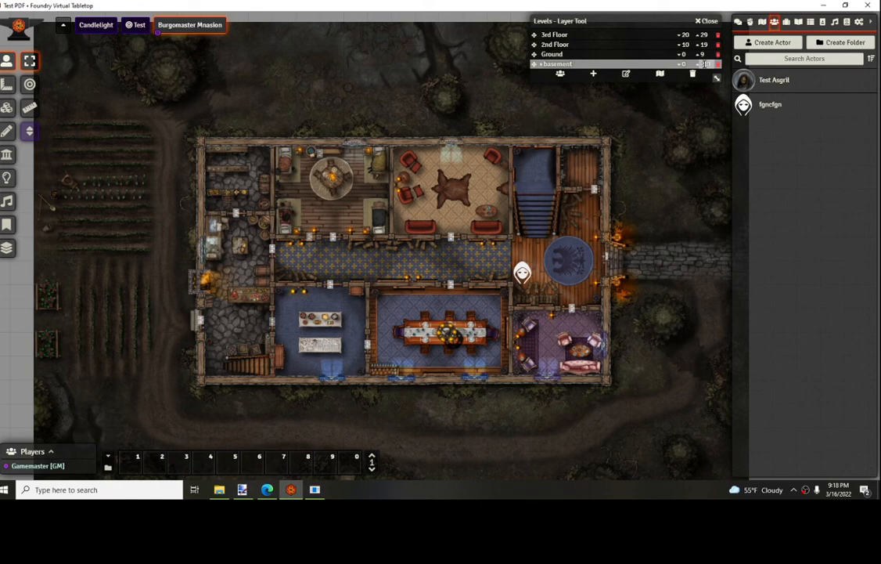
{"action": "left_click_drag", "start_coordinate": [686, 65], "coordinate": [668, 65]}
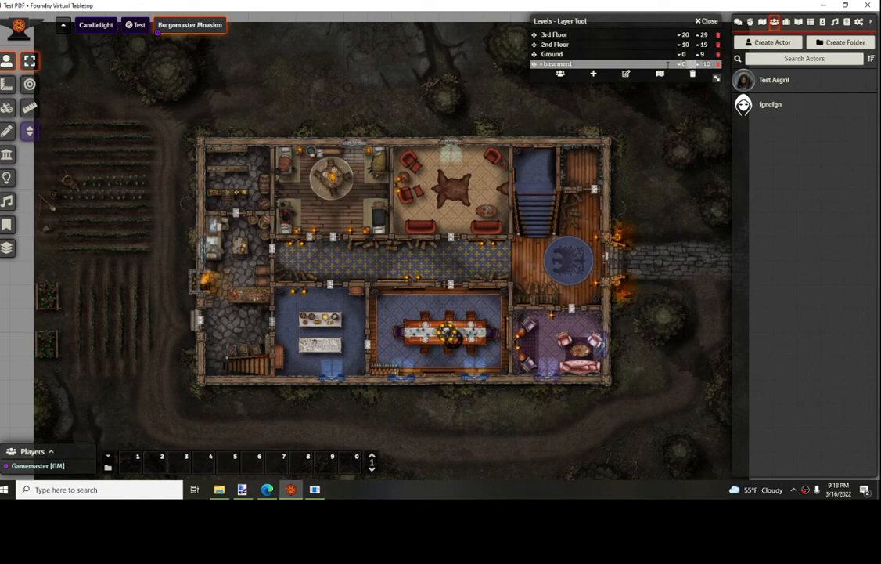
{"action": "left_click", "coordinate": [670, 144]}
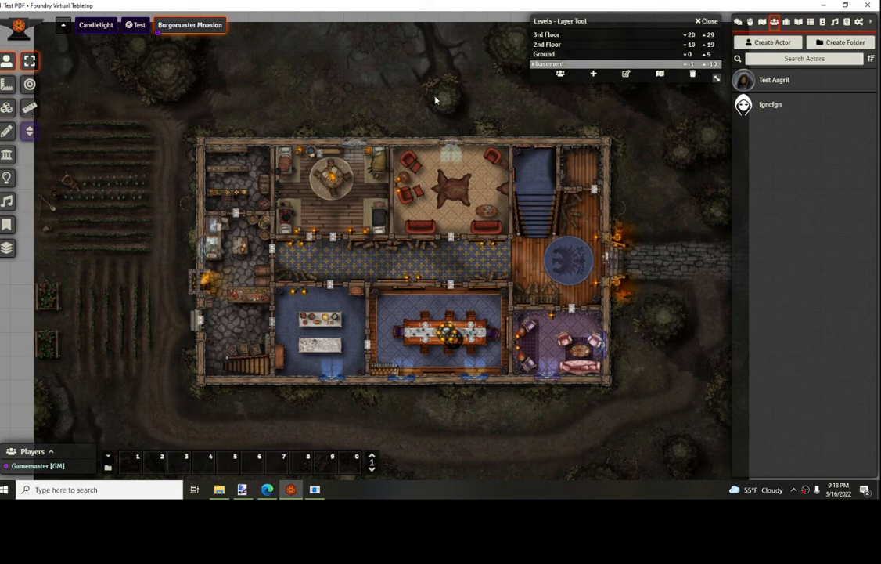
- Try placing the mansion's upper-floor image from the test-levels/overhead folder as a tile on the basement level
{"action": "left_click", "coordinate": [6, 107]}
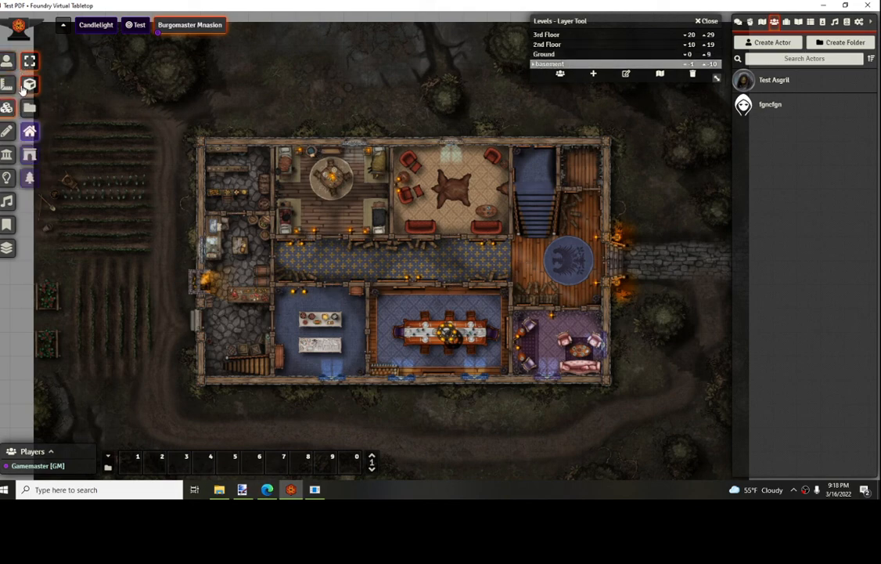
{"action": "left_click", "coordinate": [29, 107]}
{"action": "left_click_drag", "start_coordinate": [388, 286], "coordinate": [264, 267]}
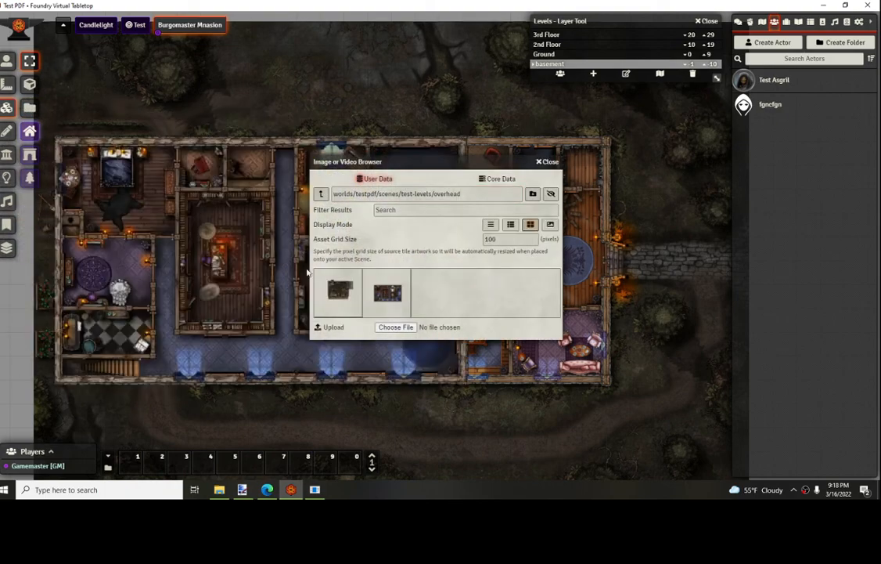
{"action": "left_click", "coordinate": [548, 163]}
- Try the Is Basement option in the placed tile's overhead settings, close the settings and remove the tile
{"action": "double_click", "coordinate": [252, 210]}
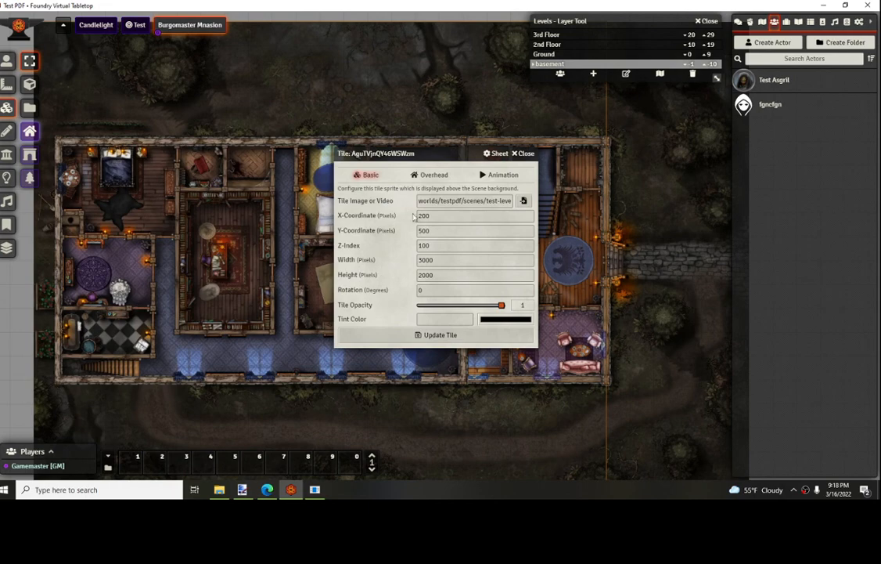
{"action": "left_click", "coordinate": [430, 176]}
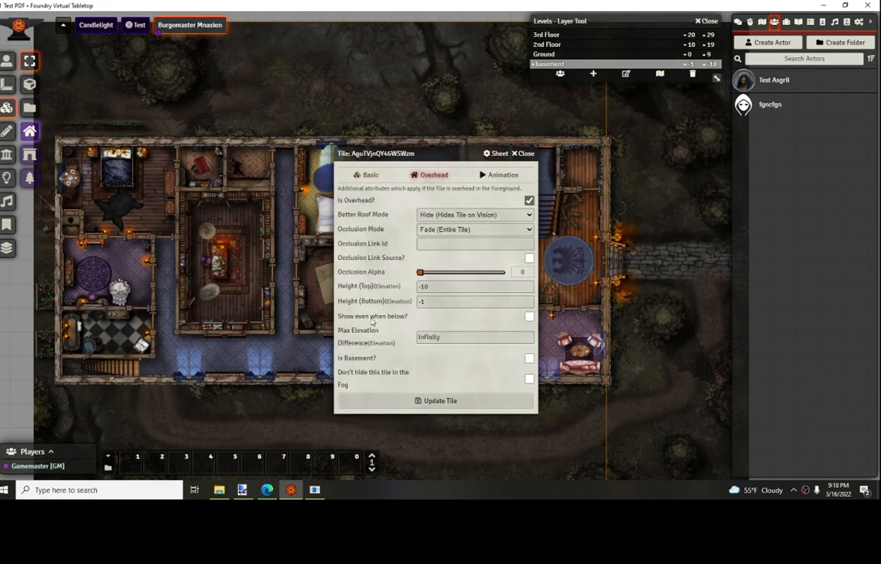
{"action": "left_click", "coordinate": [529, 358]}
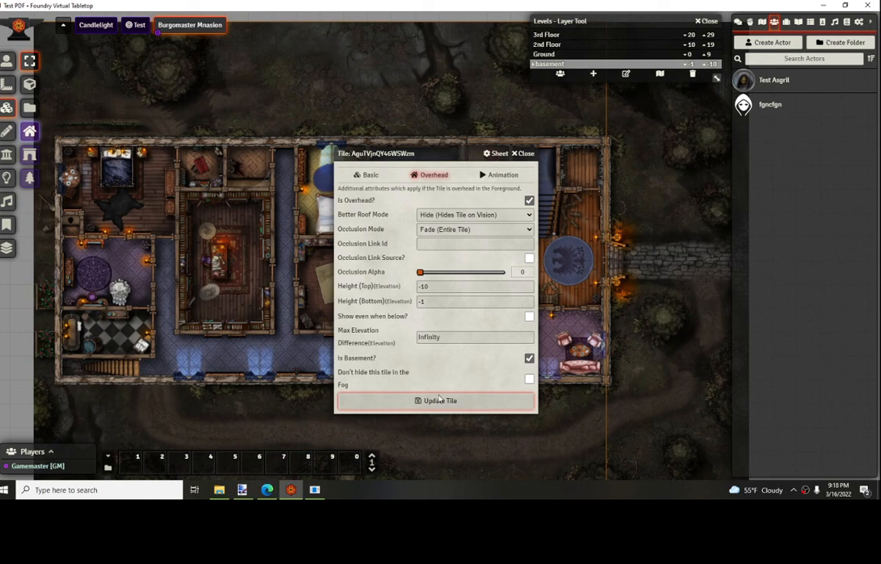
{"action": "left_click", "coordinate": [523, 154]}
{"action": "left_click_drag", "start_coordinate": [327, 237], "coordinate": [448, 240]}
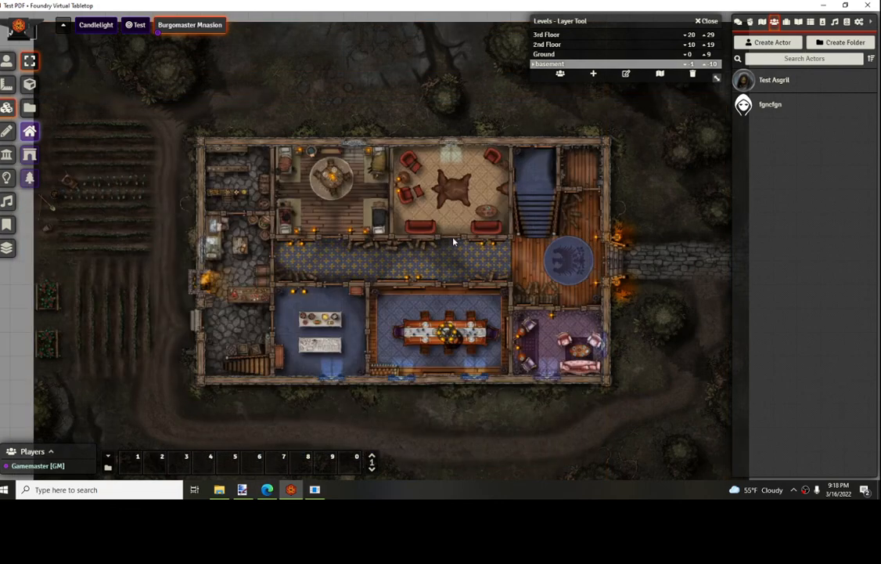
- Switch repeatedly between the Ground and 2nd Floor levels to compare their maps and tokens, finishing on Ground
{"action": "left_click", "coordinate": [554, 54]}
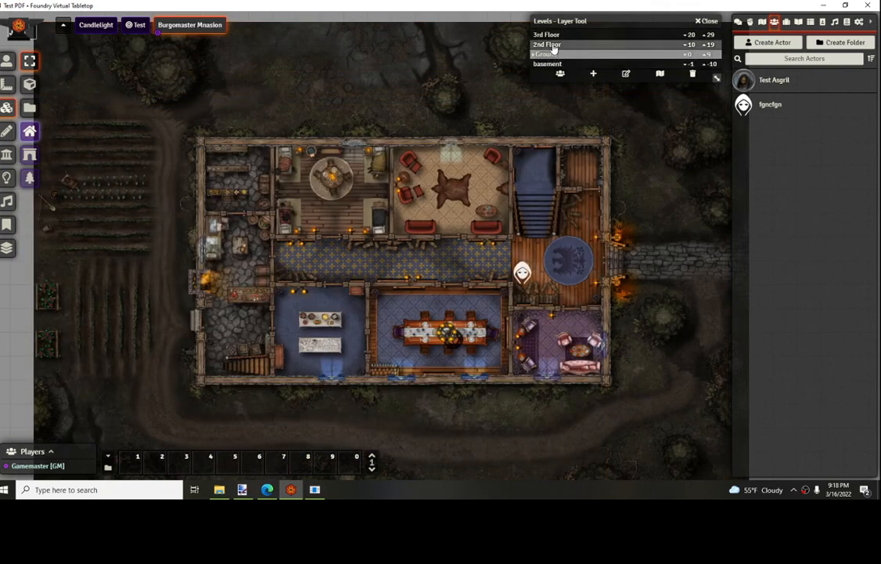
{"action": "left_click", "coordinate": [550, 45]}
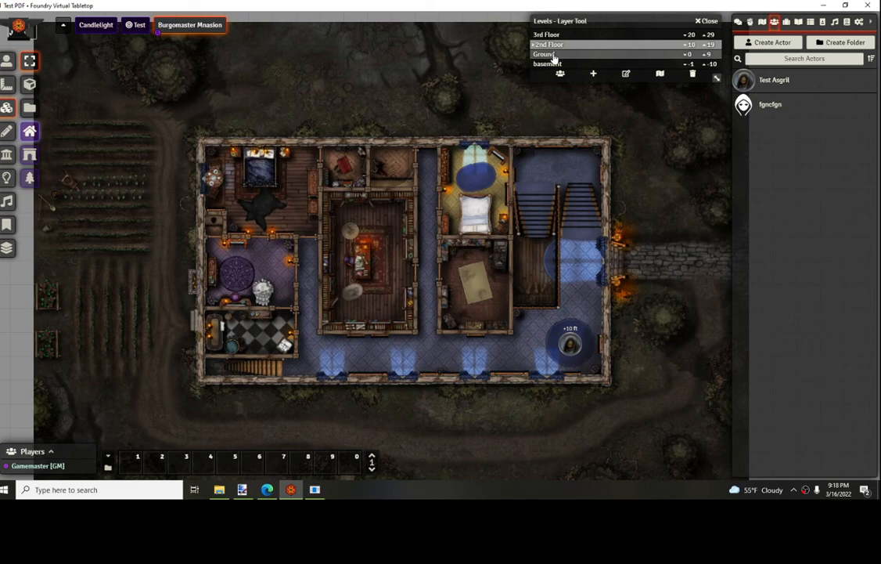
{"action": "left_click", "coordinate": [552, 54]}
{"action": "left_click", "coordinate": [551, 46]}
{"action": "left_click", "coordinate": [547, 54]}
{"action": "left_click", "coordinate": [550, 45]}
{"action": "left_click", "coordinate": [547, 54]}
{"action": "left_click", "coordinate": [550, 44]}
{"action": "left_click", "coordinate": [548, 54]}
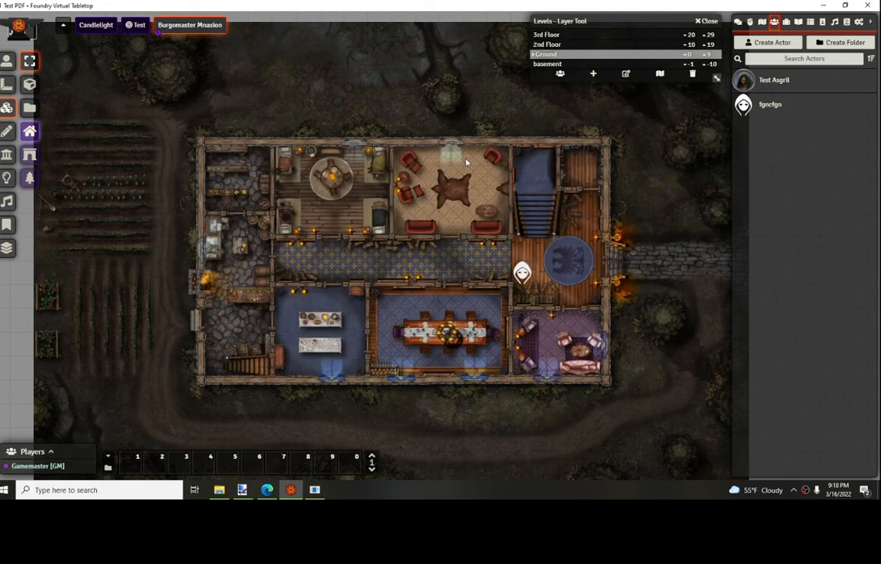